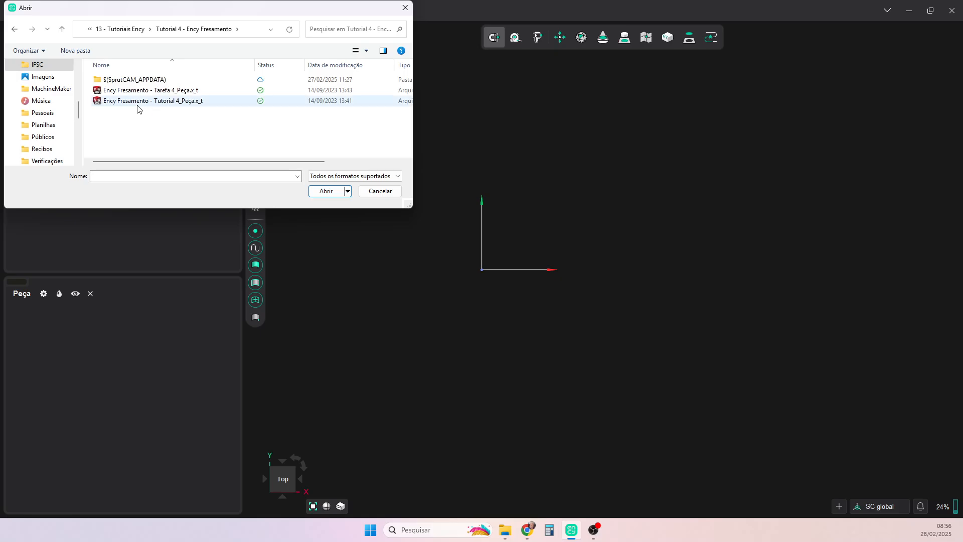
# - Import the part file Ency Fresamento - Tutorial 4_Peça.x_t and show it in a 3D view
pyautogui.click(140, 102)
pyautogui.click(325, 191)
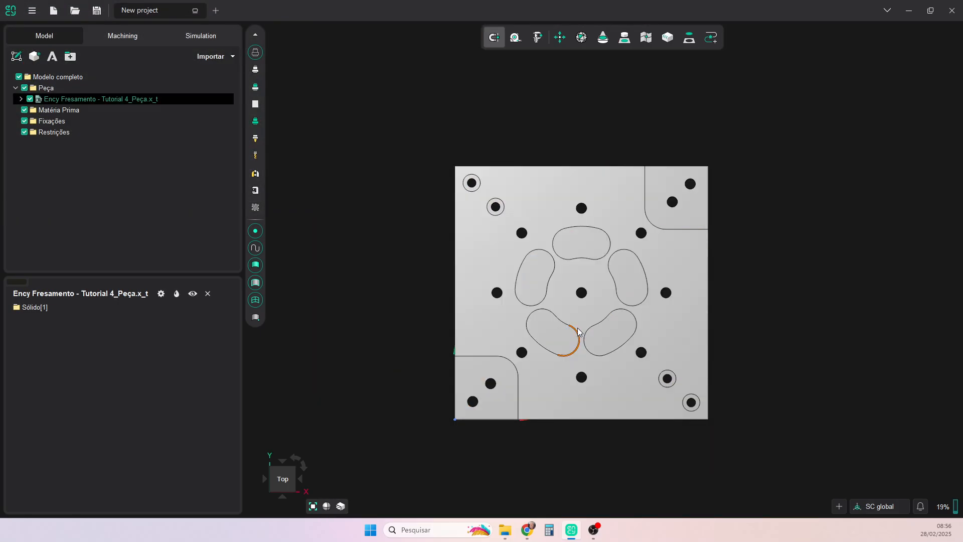
pyautogui.moveTo(578, 331); pyautogui.dragTo(557, 285, button='right')
pyautogui.scroll(3, 550, 313)
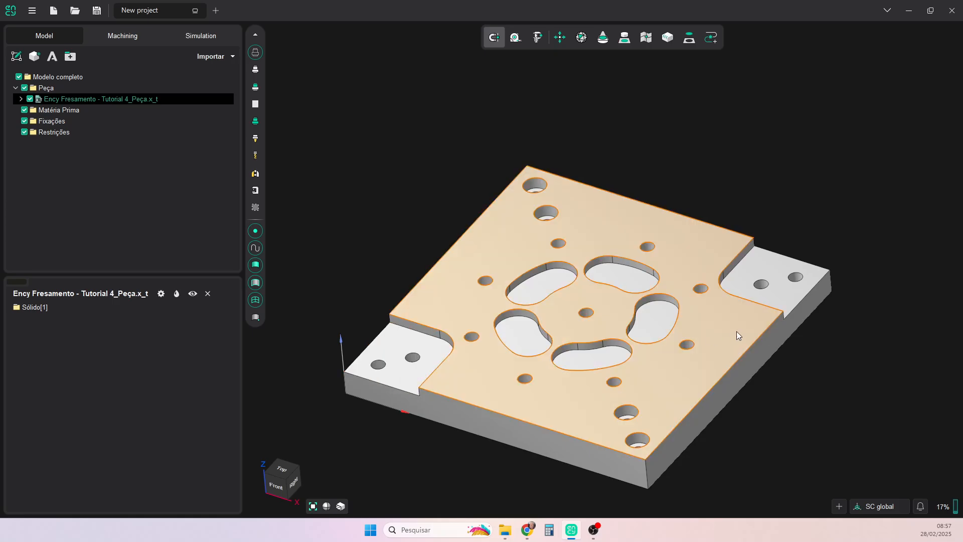
pyautogui.moveTo(619, 279); pyautogui.dragTo(622, 294, button='middle')
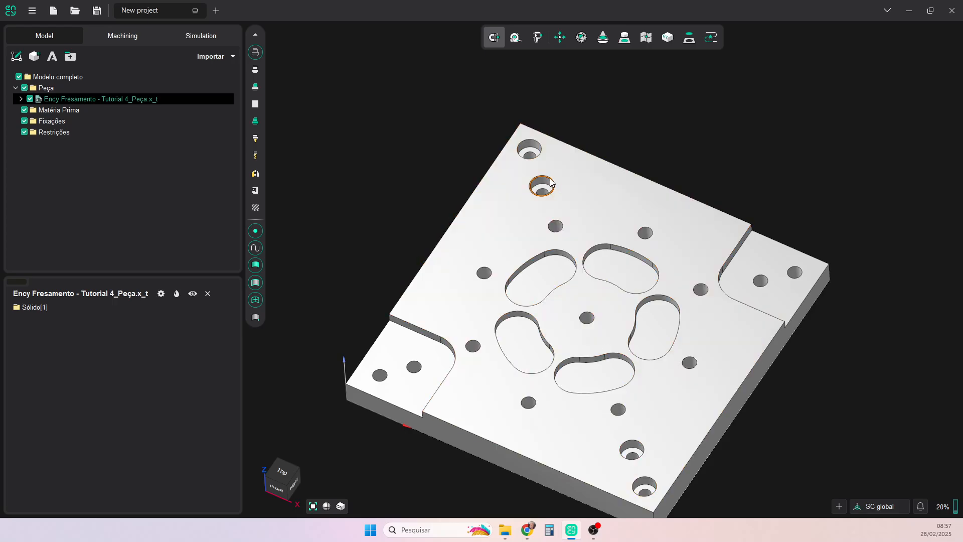
# - Examine the part's counterbored corner holes and the overall dimensions of its front side face
pyautogui.click(541, 186)
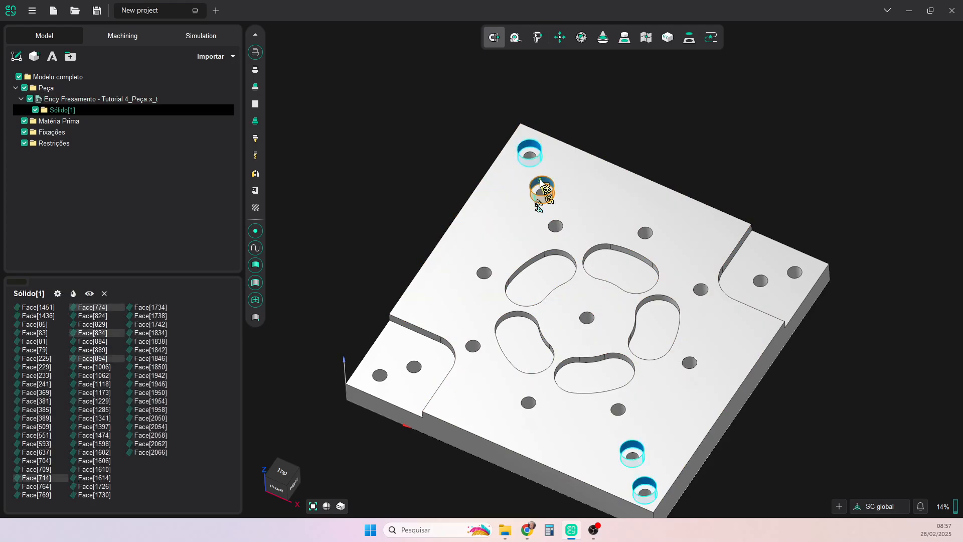
pyautogui.moveTo(574, 268)
pyautogui.mouseDown(button='middle')
pyautogui.moveTo(570, 240)
pyautogui.moveTo(574, 250)
pyautogui.mouseUp(button='middle')
pyautogui.click(580, 166)
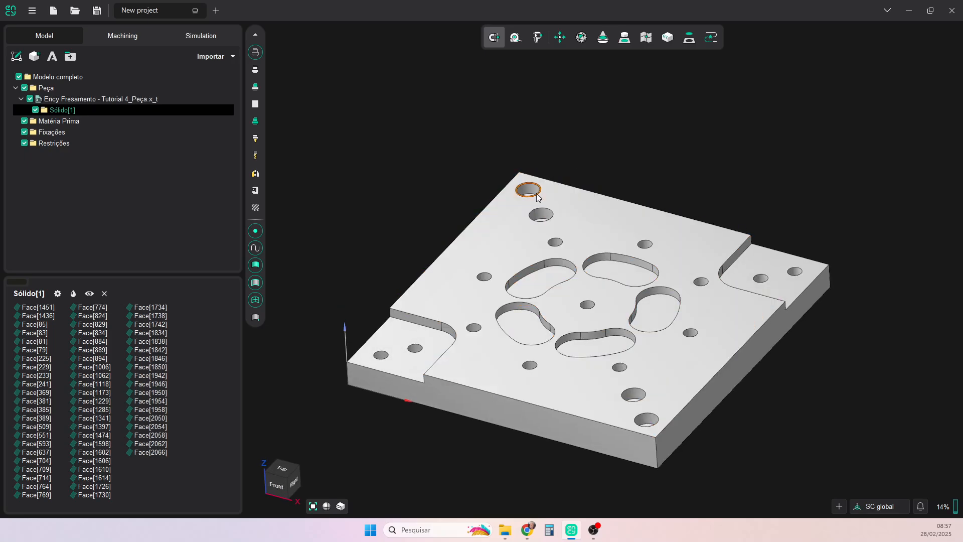
pyautogui.moveTo(539, 215); pyautogui.dragTo(546, 243, button='middle')
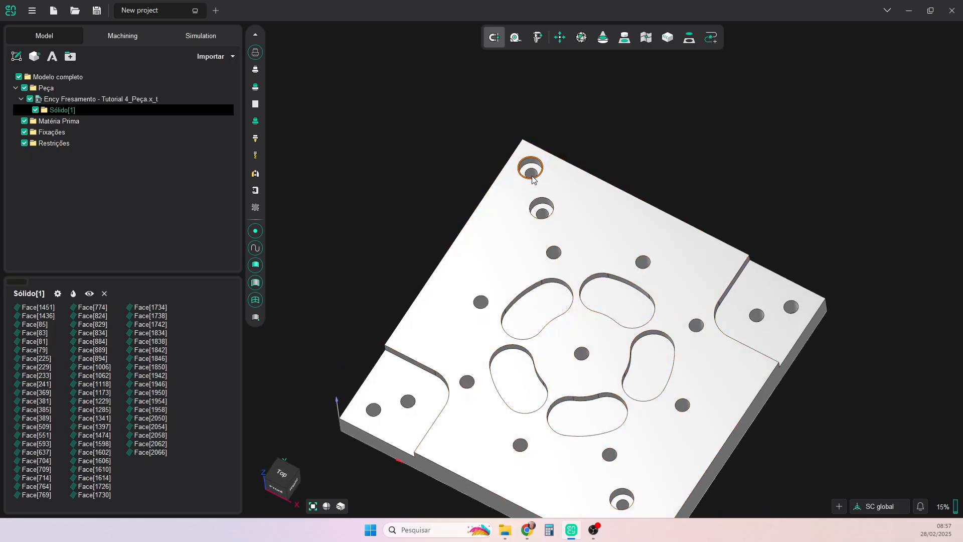
pyautogui.moveTo(529, 180); pyautogui.dragTo(566, 230, button='middle')
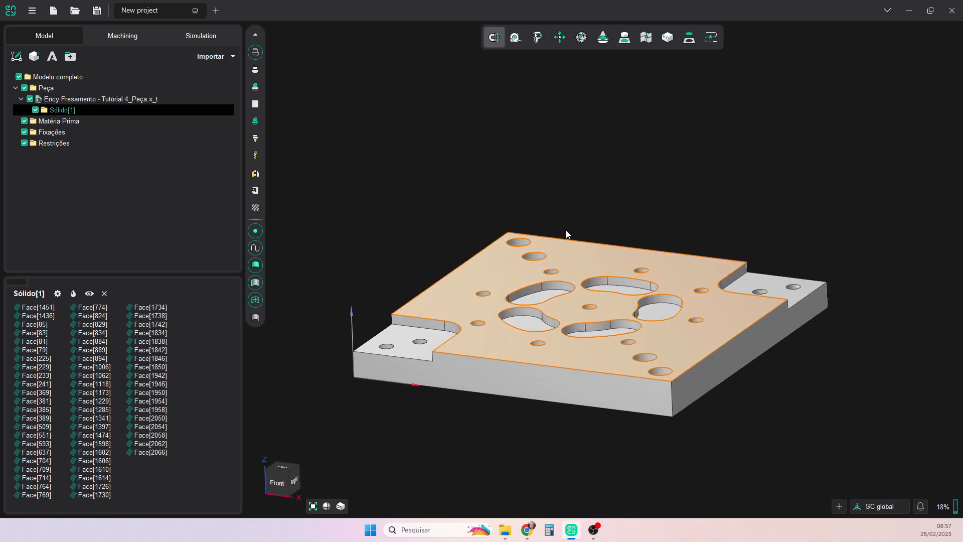
pyautogui.click(507, 381)
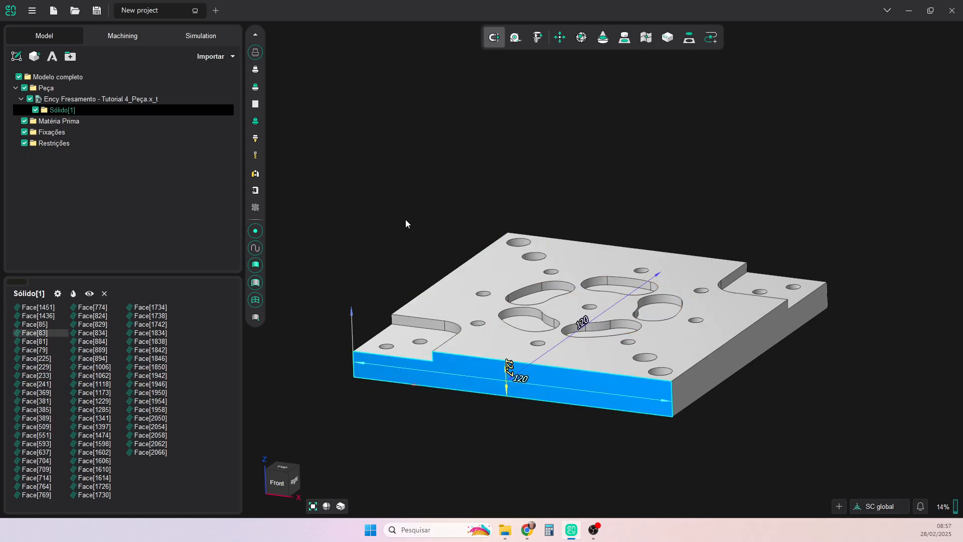
pyautogui.scroll(3, 507, 374)
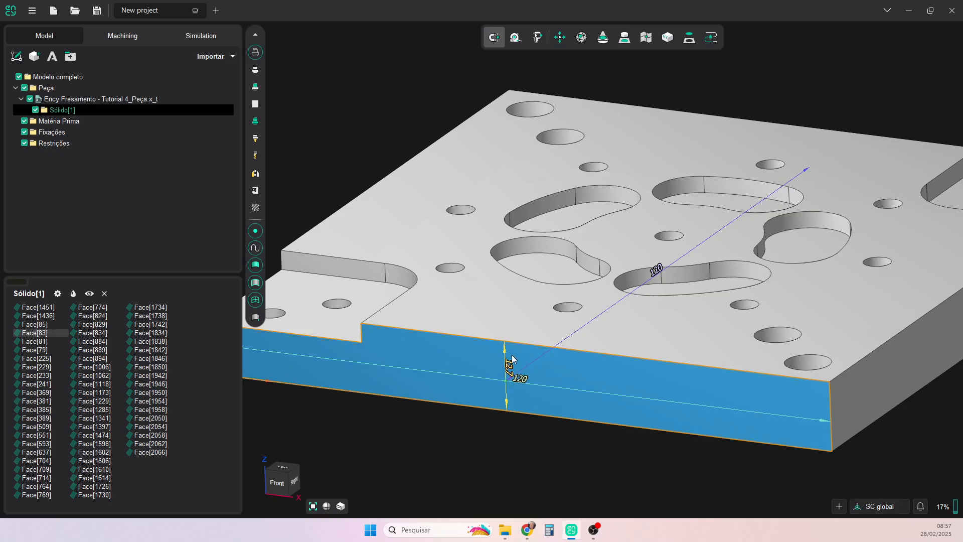
pyautogui.scroll(-5, 521, 368)
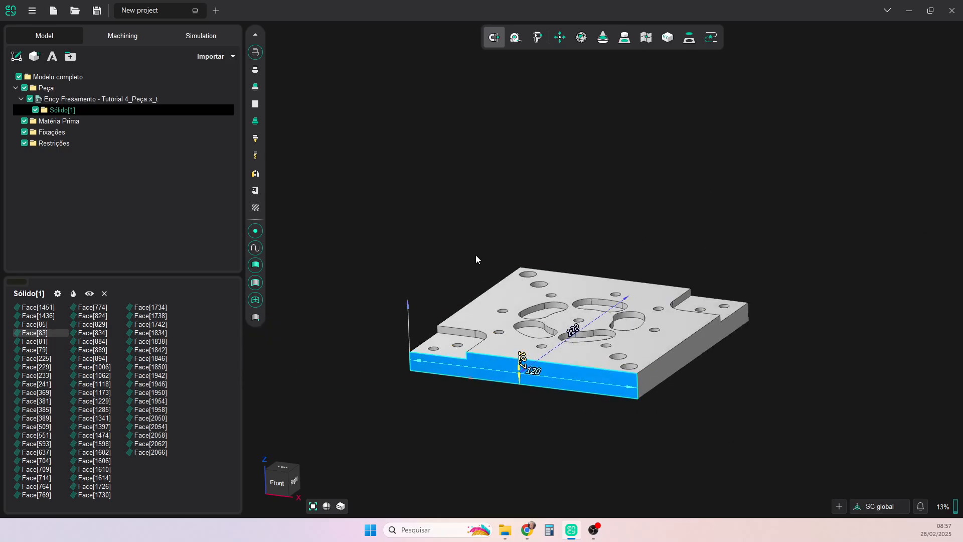
pyautogui.click(474, 241)
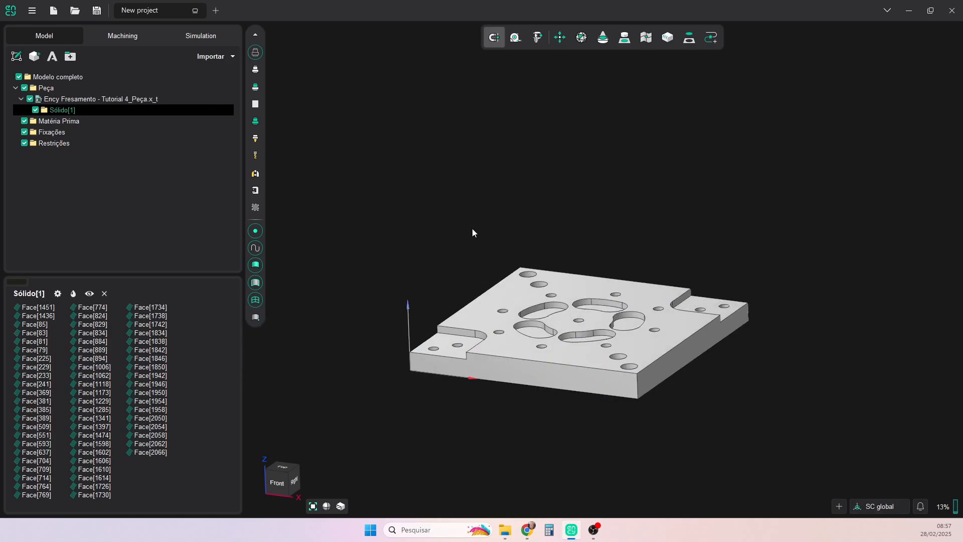
# - Load the Morsa Kurt 200mm.mcp vise as a fixture in the machining setup
pyautogui.click(123, 35)
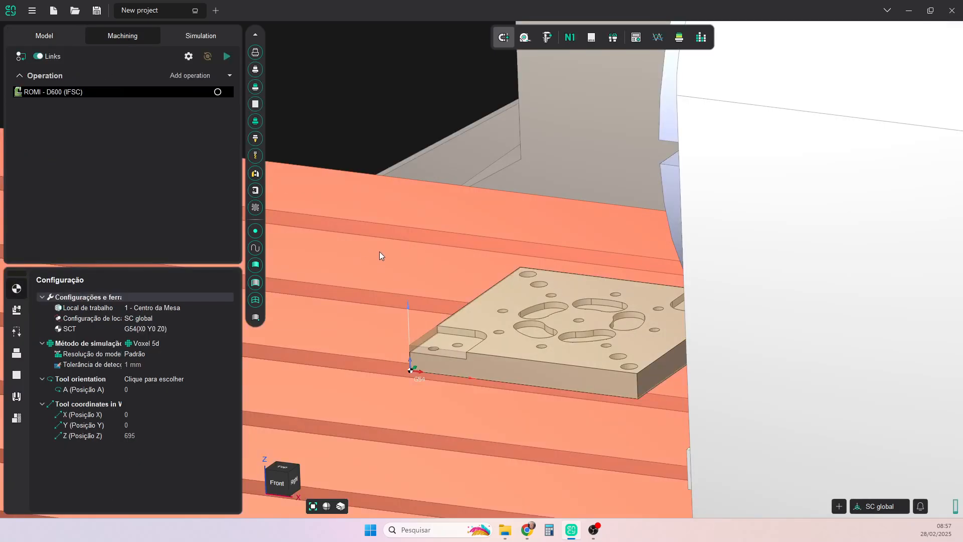
pyautogui.scroll(-3, 379, 251)
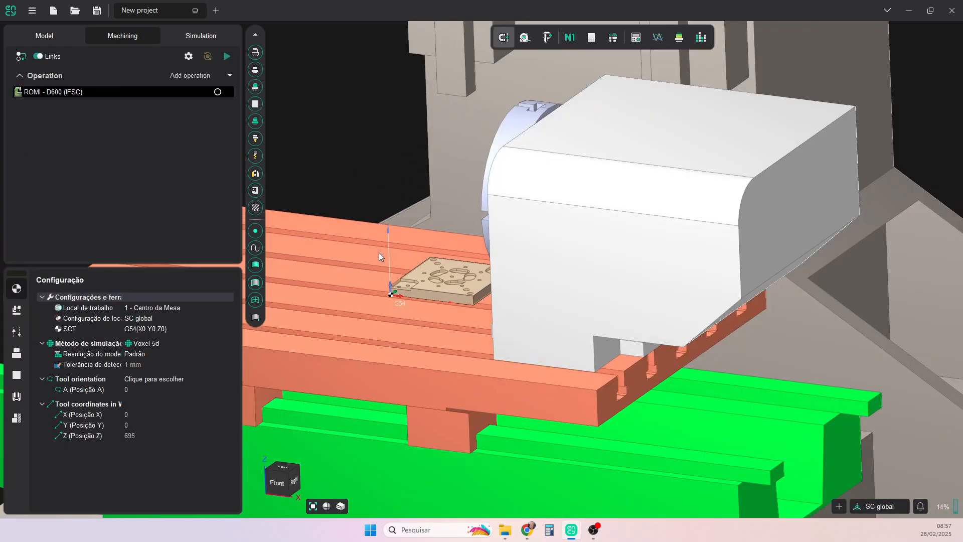
pyautogui.click(16, 397)
pyautogui.click(230, 275)
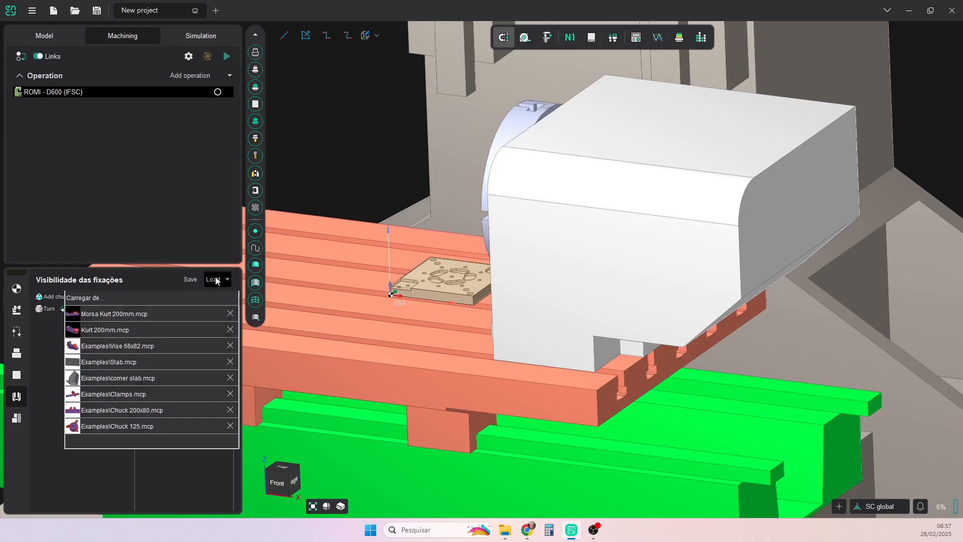
pyautogui.click(128, 313)
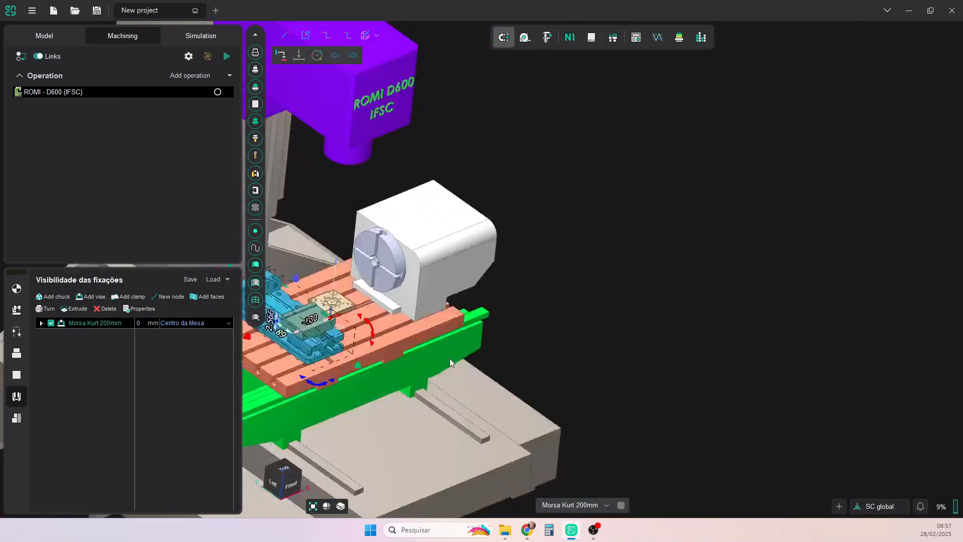
pyautogui.moveTo(449, 358); pyautogui.dragTo(441, 356, button='right')
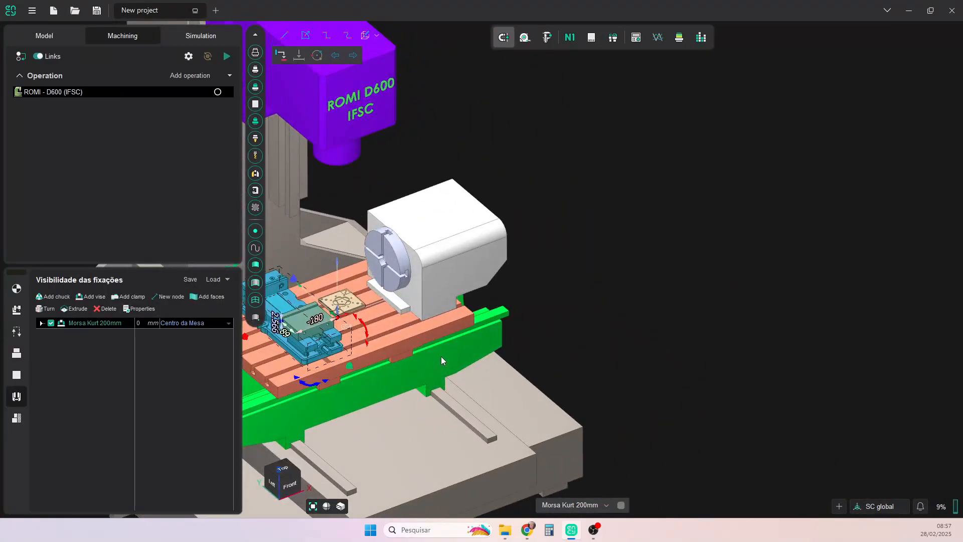
pyautogui.moveTo(440, 356); pyautogui.dragTo(667, 333, button='middle')
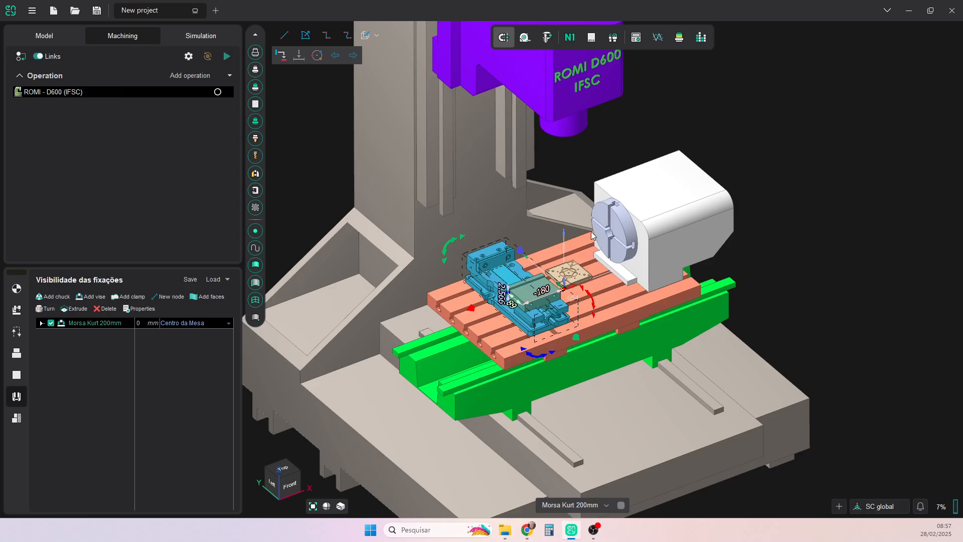
# - Look up the ROMI - D600 (IFSC) machine among the 4-axis milling machines in the machine schemas library
pyautogui.click(41, 92)
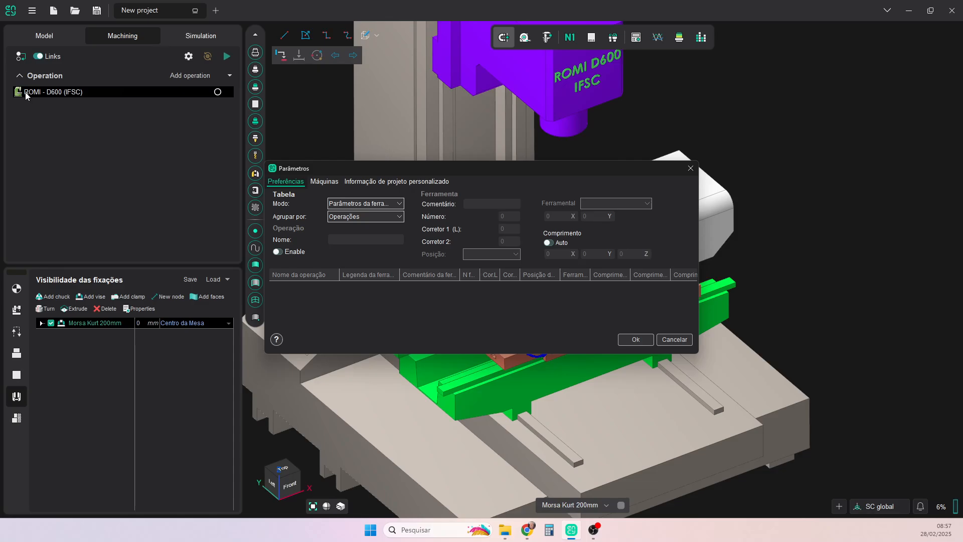
pyautogui.click(321, 182)
pyautogui.click(273, 264)
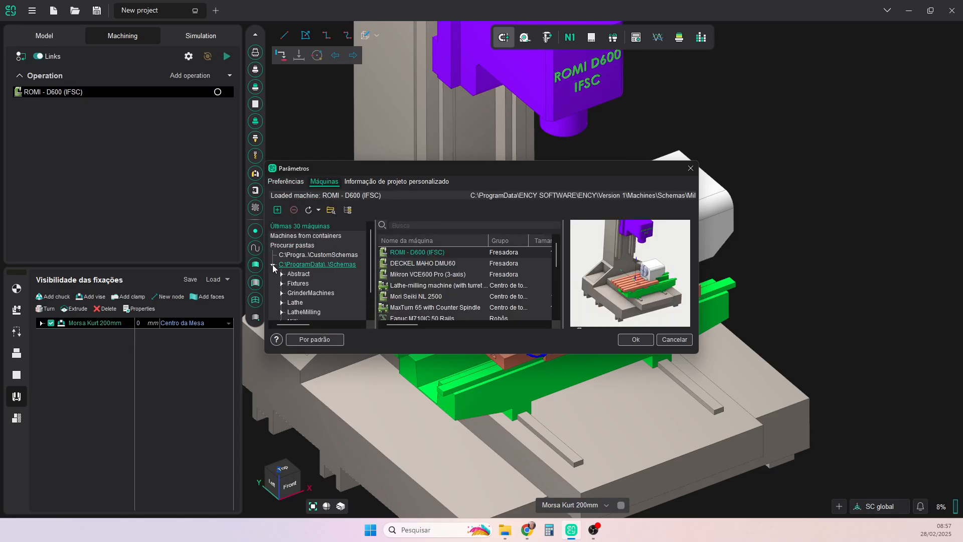
pyautogui.scroll(-1, 316, 295)
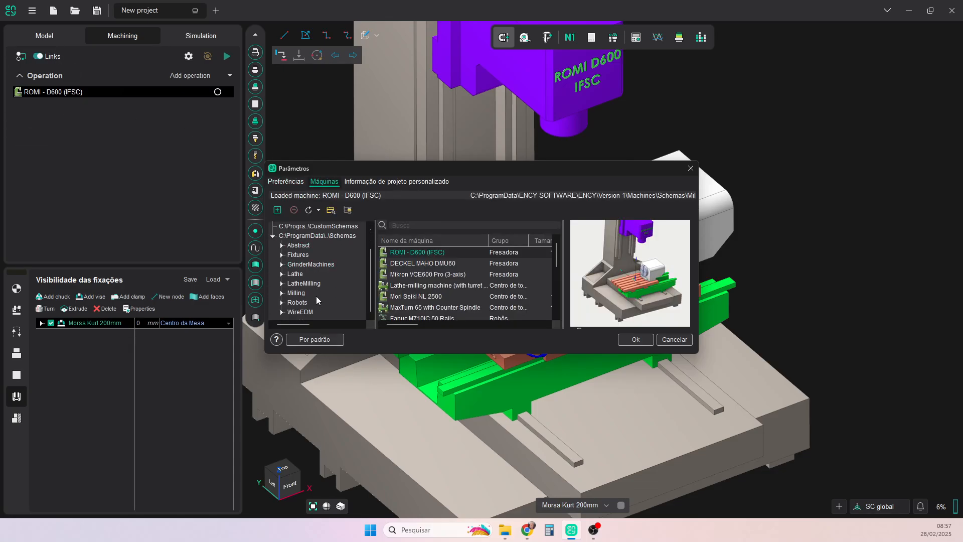
pyautogui.click(280, 293)
pyautogui.scroll(-2, 311, 280)
pyautogui.click(304, 253)
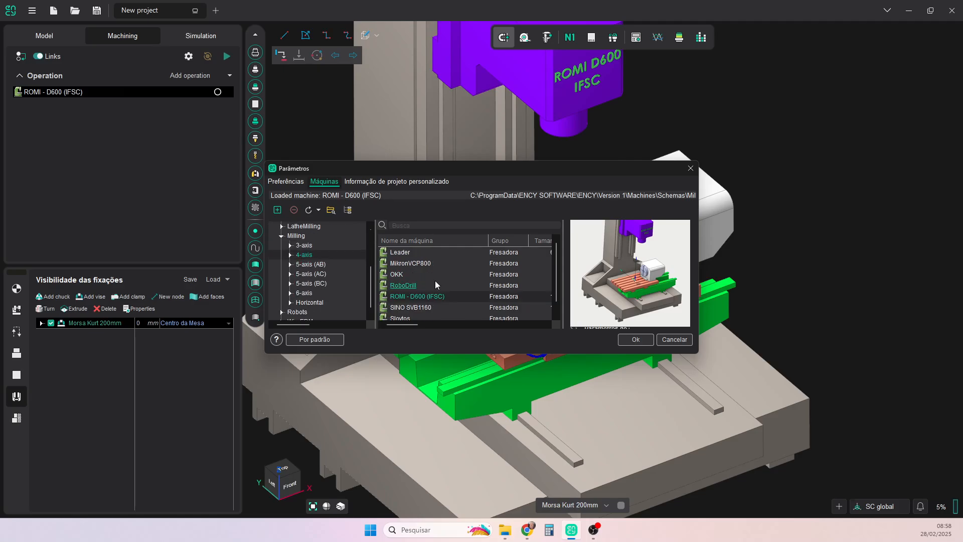
pyautogui.click(682, 344)
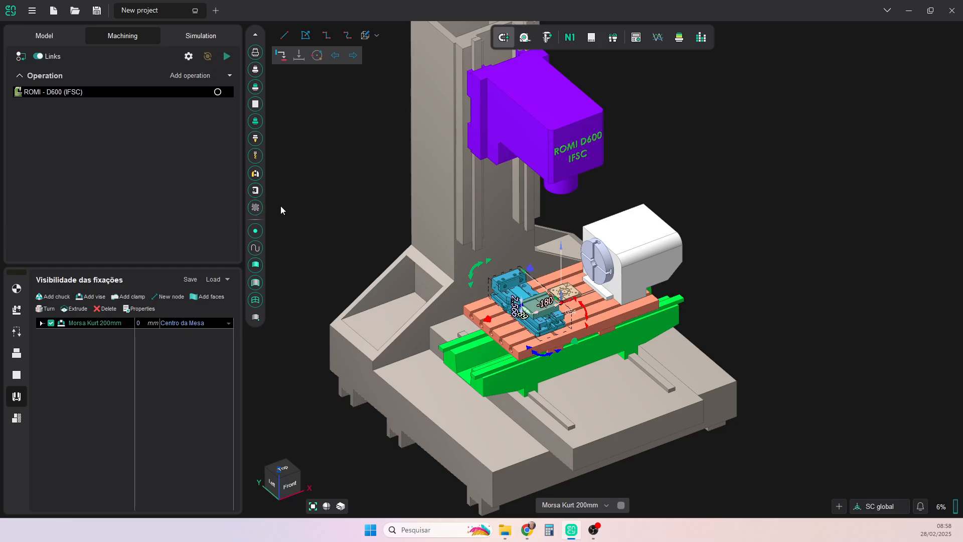
# - Hide the machine model and view the vise and the part from the top
pyautogui.click(256, 191)
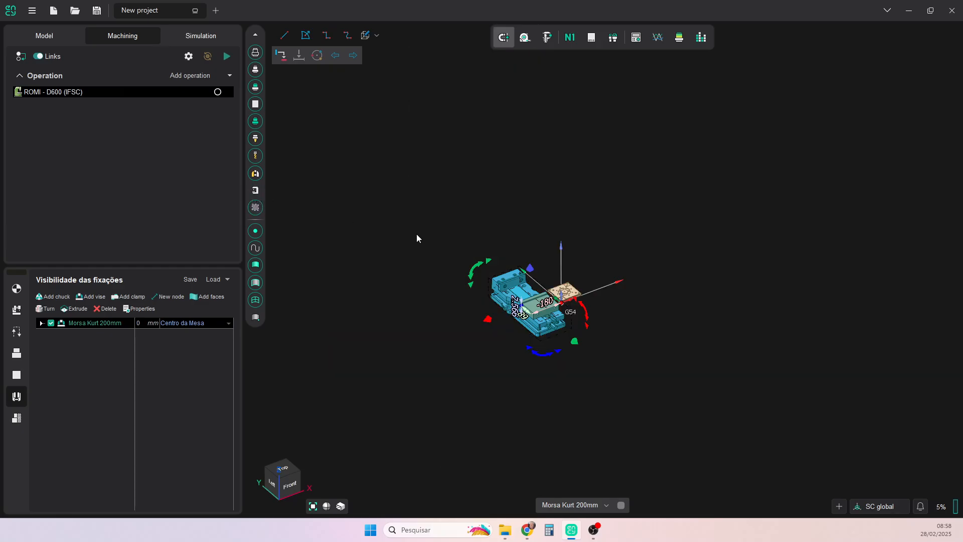
pyautogui.click(437, 237)
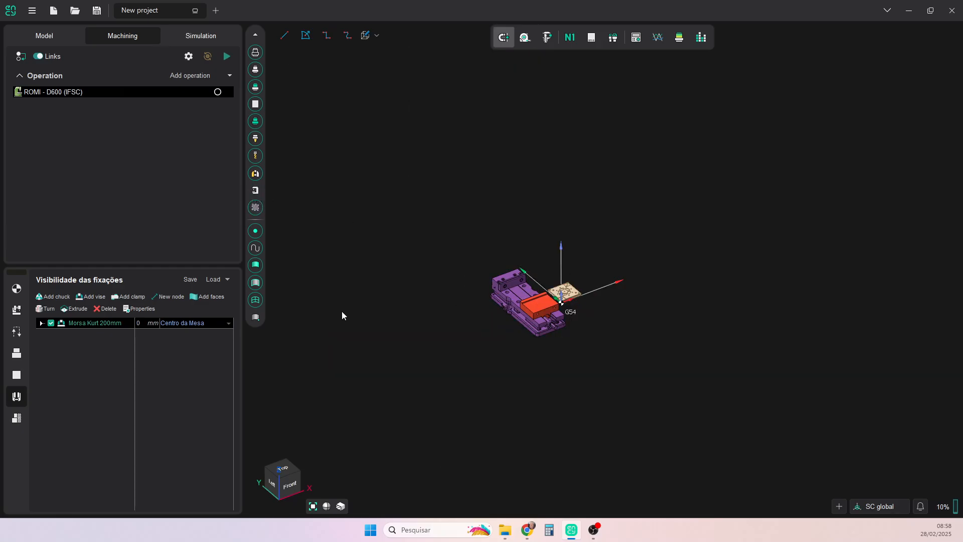
pyautogui.click(284, 470)
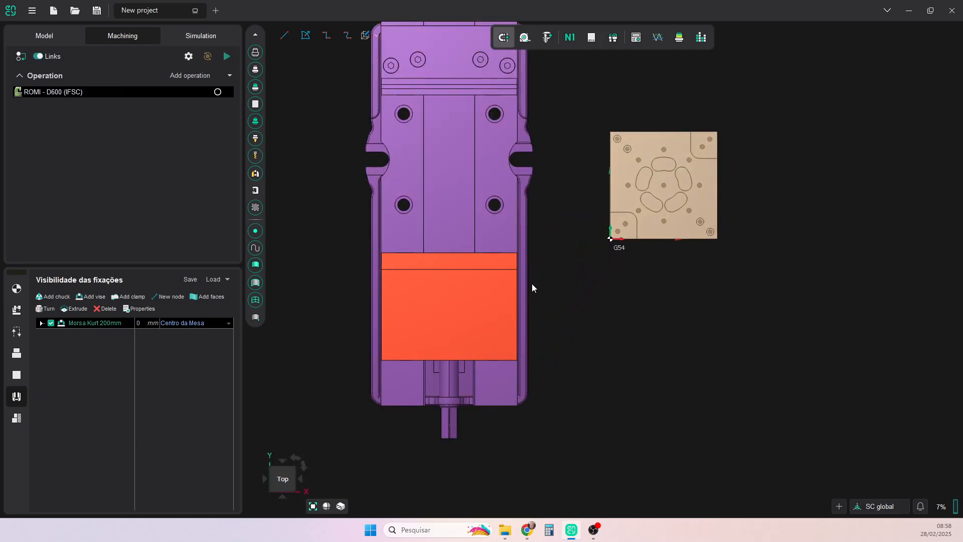
# - Open the workpiece setup for SC global and move the part over the vise with an X offset of about -241 mm
pyautogui.click(16, 289)
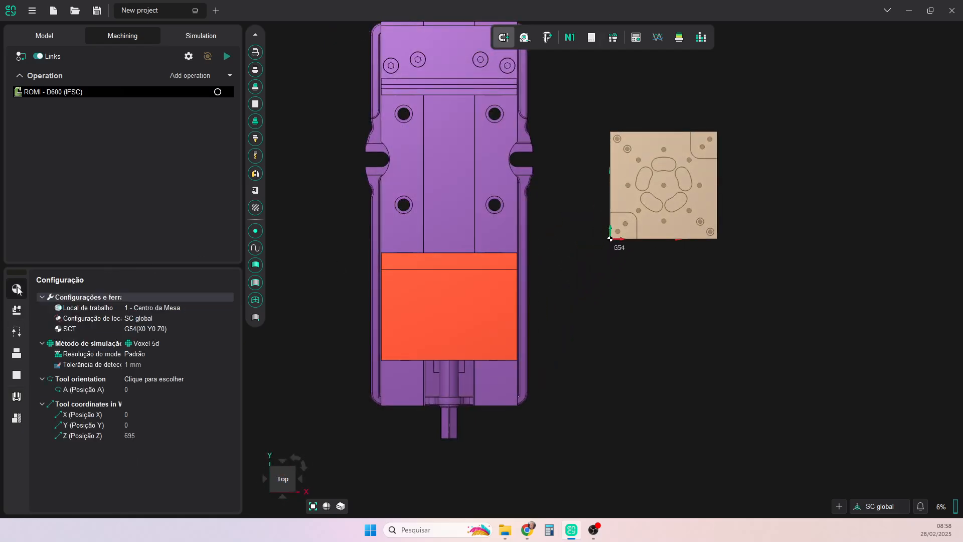
pyautogui.click(154, 321)
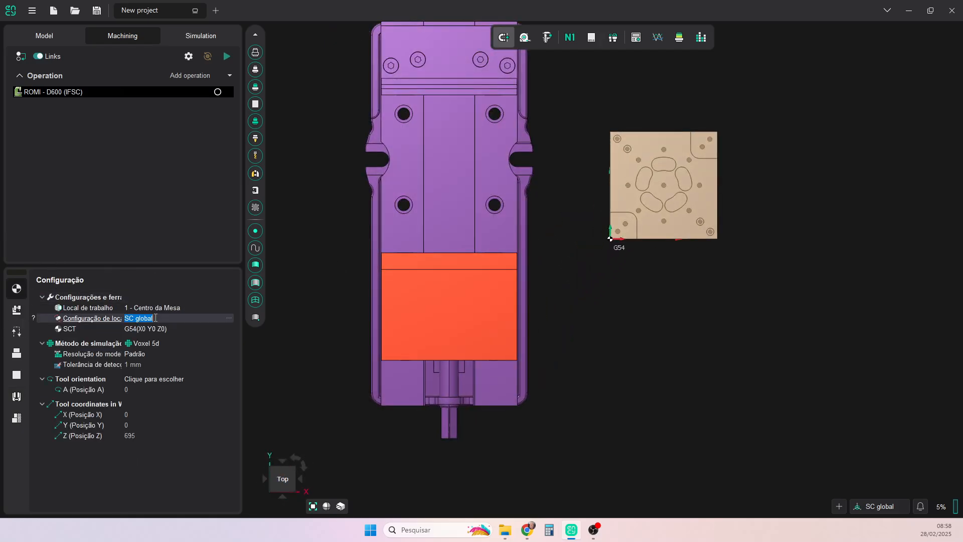
pyautogui.click(229, 319)
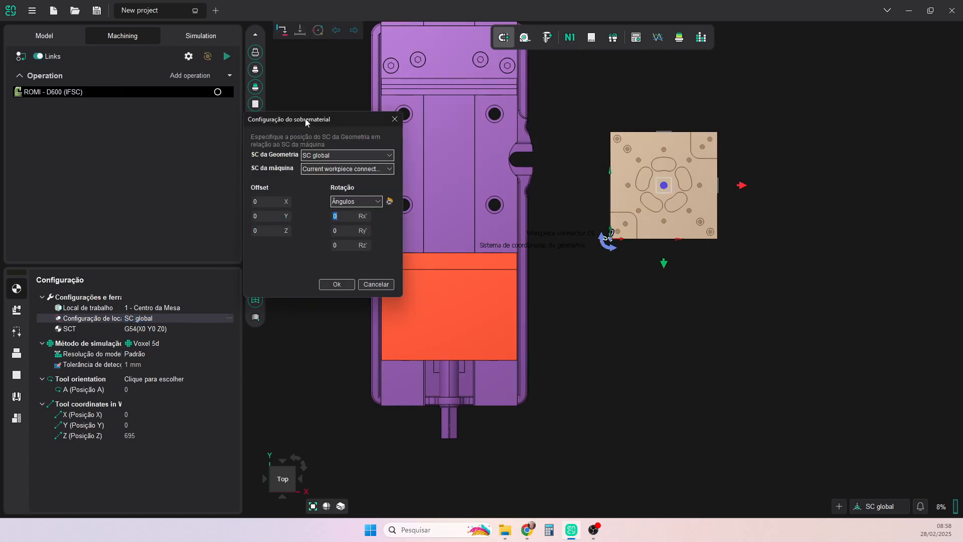
pyautogui.moveTo(305, 119); pyautogui.dragTo(155, 135)
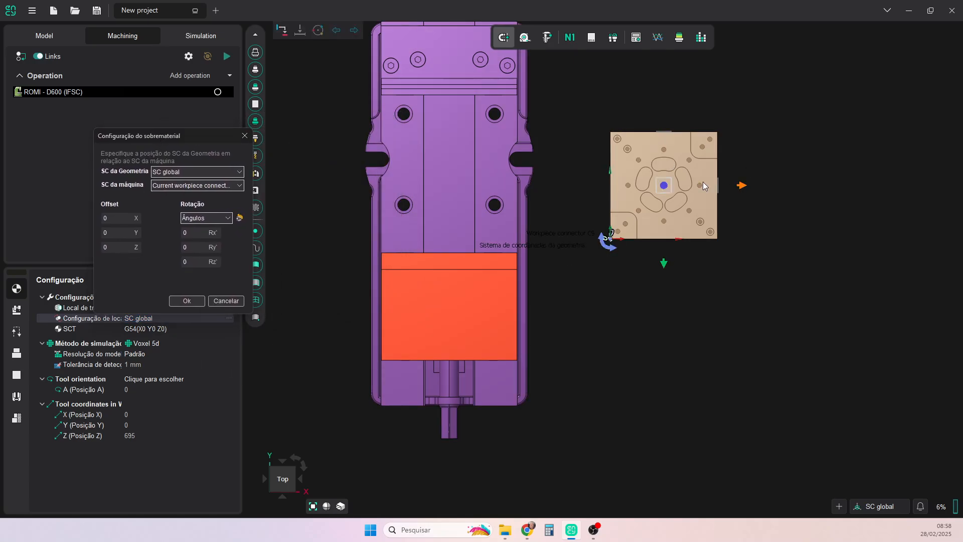
pyautogui.moveTo(740, 185); pyautogui.dragTo(525, 170)
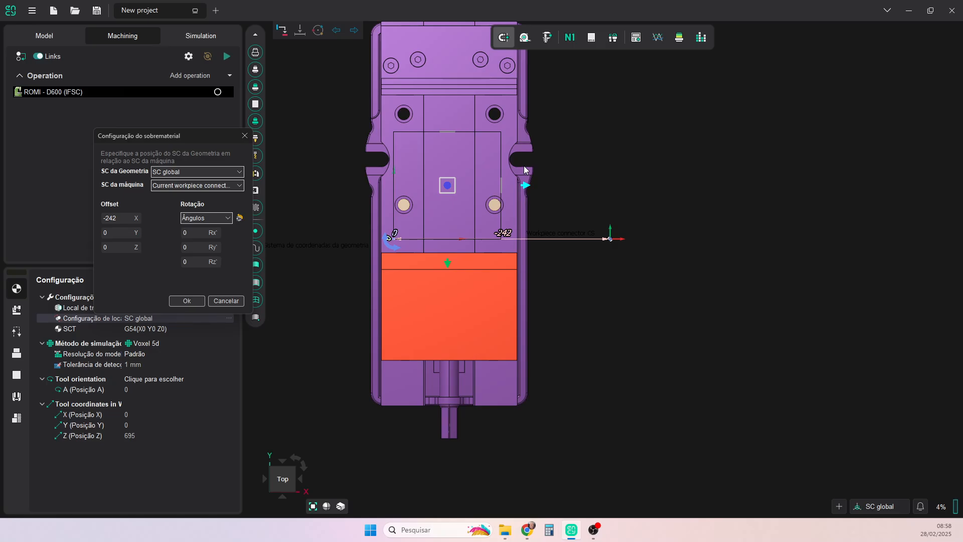
# - Raise the part to the vise jaw height with a Z offset of about 113 mm, working in the left view
pyautogui.click(295, 458)
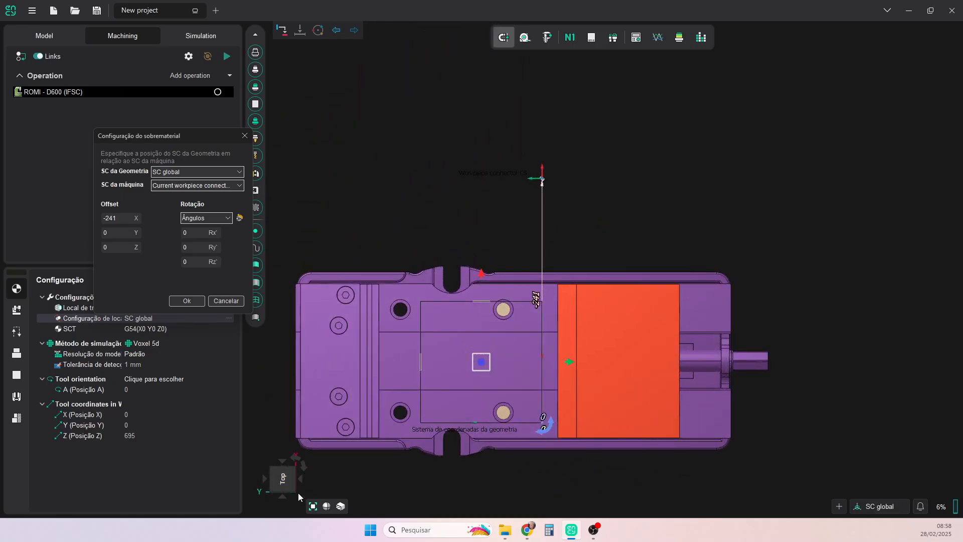
pyautogui.click(281, 497)
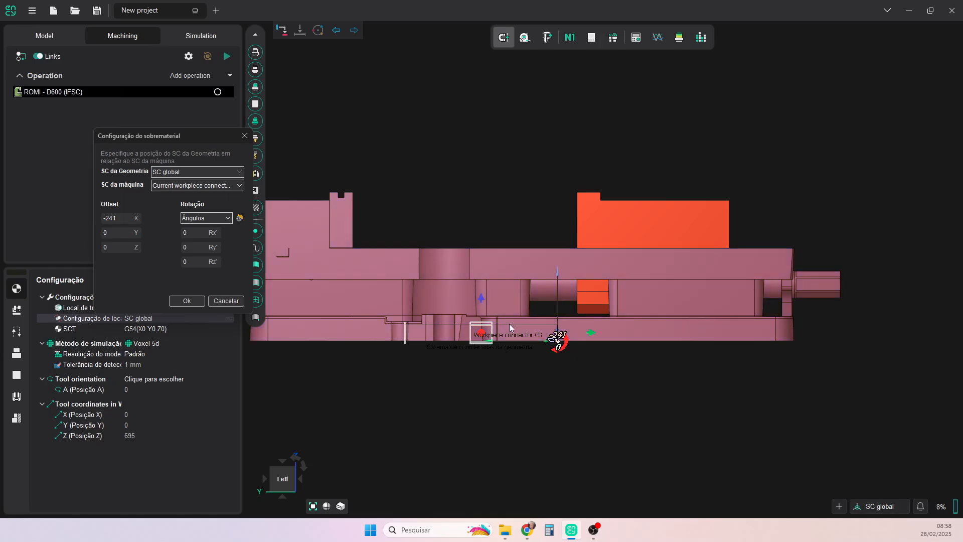
pyautogui.moveTo(483, 297); pyautogui.dragTo(477, 154)
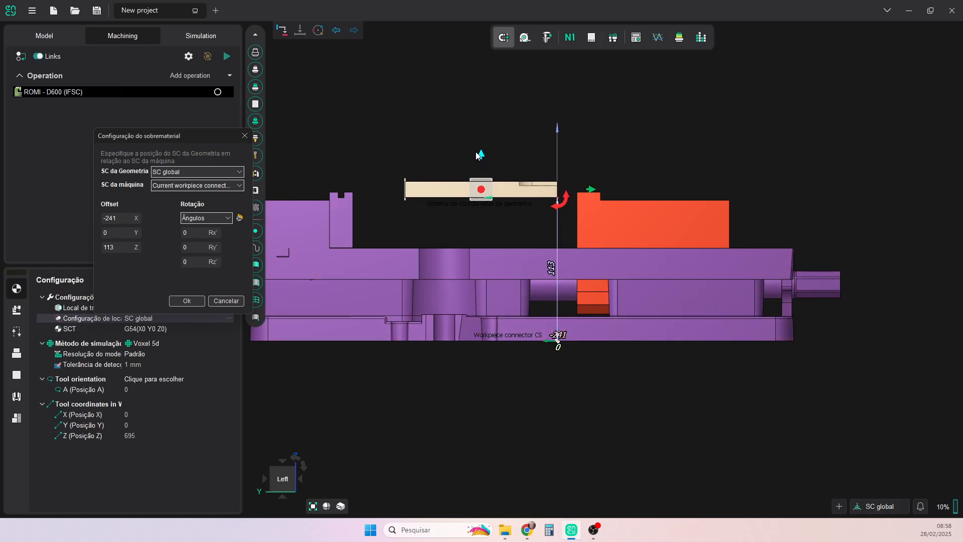
pyautogui.scroll(3, 511, 232)
pyautogui.scroll(-3, 514, 234)
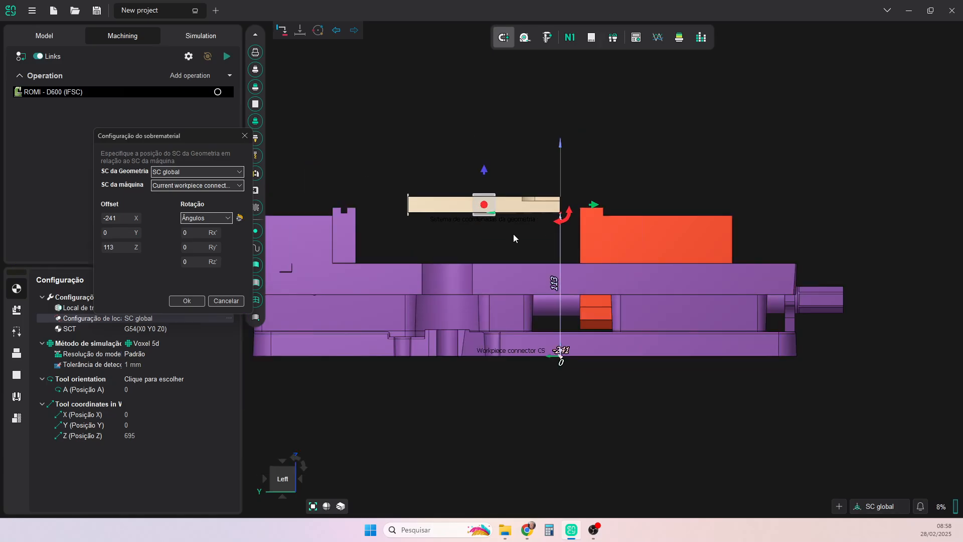
pyautogui.moveTo(449, 257); pyautogui.dragTo(562, 303, button='middle')
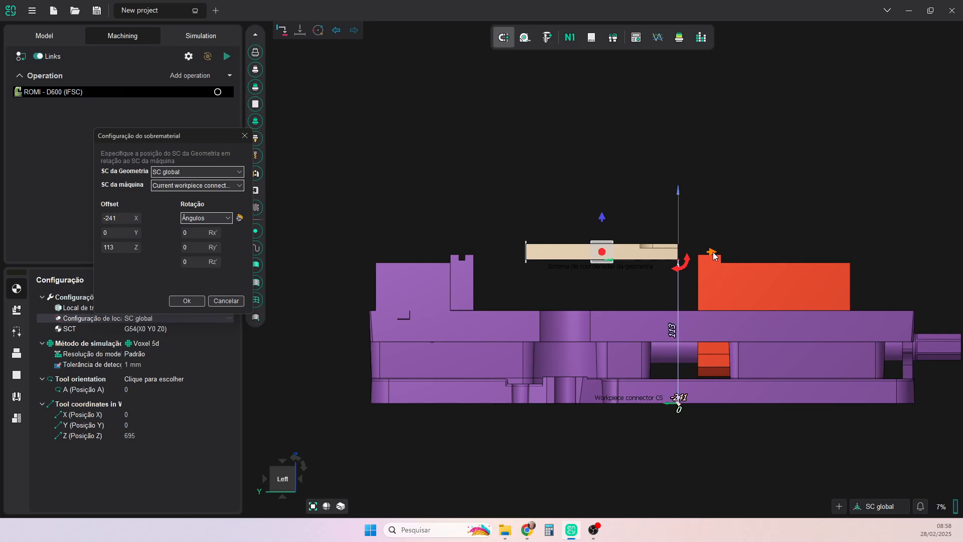
# - Shift the part along Y against the fixed vise jaw with a Y offset of about 41 mm
pyautogui.moveTo(711, 257); pyautogui.dragTo(659, 251)
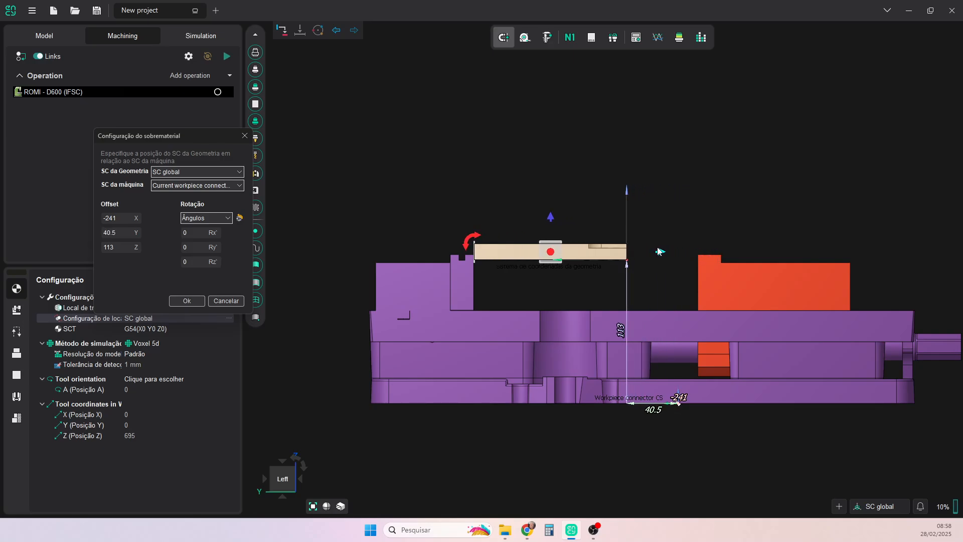
pyautogui.scroll(5, 519, 260)
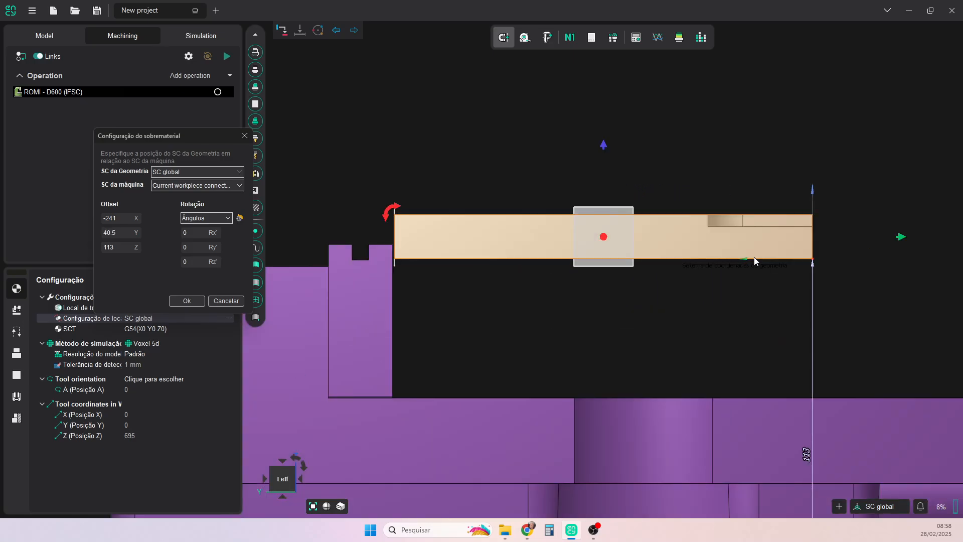
pyautogui.moveTo(900, 239); pyautogui.dragTo(898, 238)
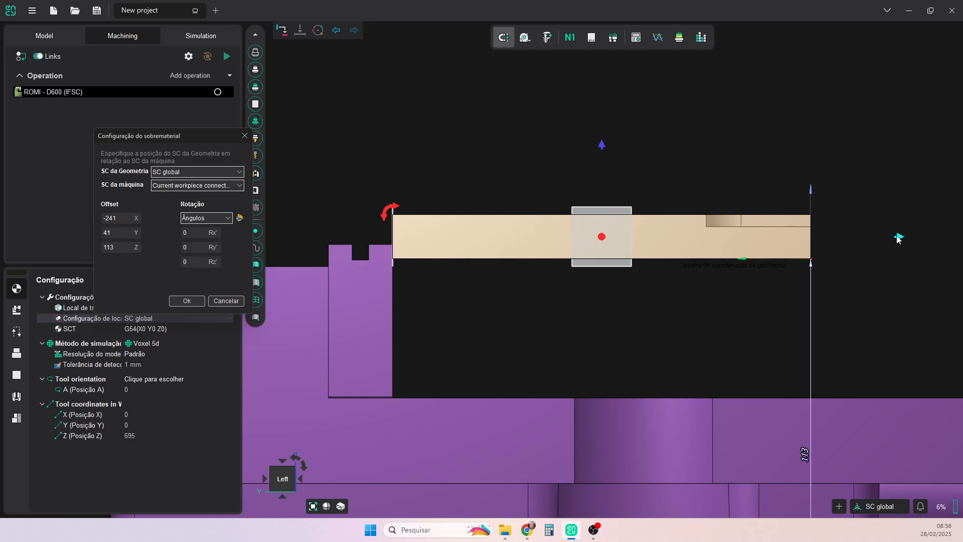
# - Close the movable vise jaw against the part's free side, check the contact in the left view, and accept the workpiece setup
pyautogui.scroll(-5, 831, 322)
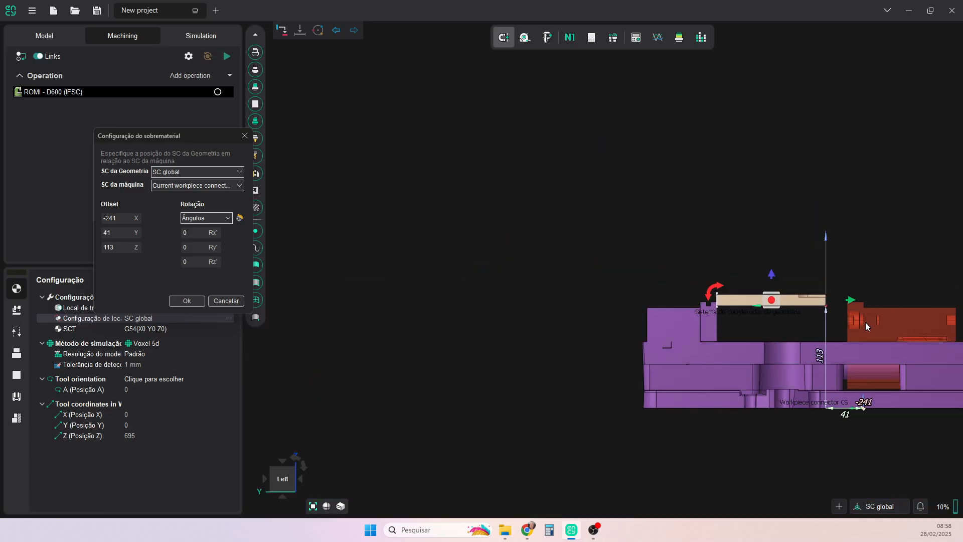
pyautogui.scroll(5, 829, 303)
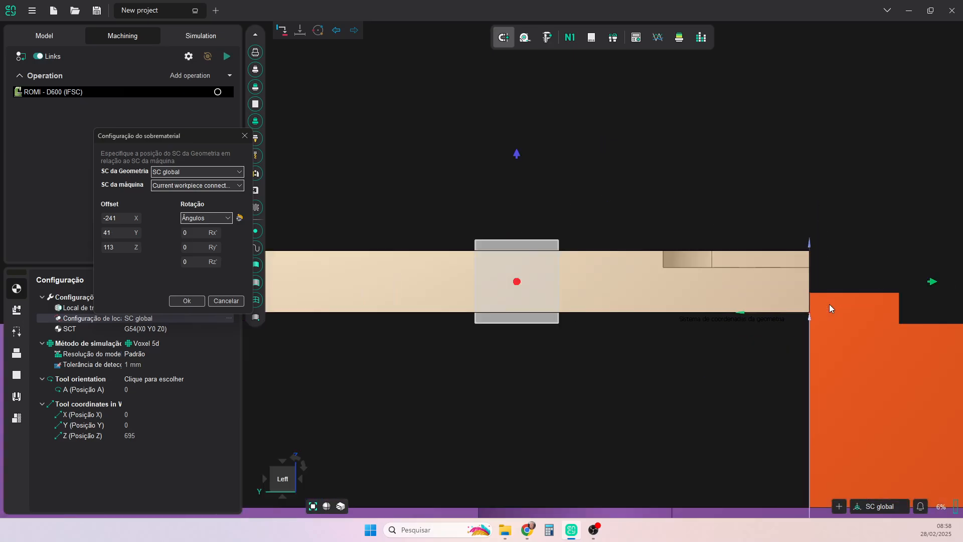
pyautogui.moveTo(820, 264); pyautogui.dragTo(817, 266, button='middle')
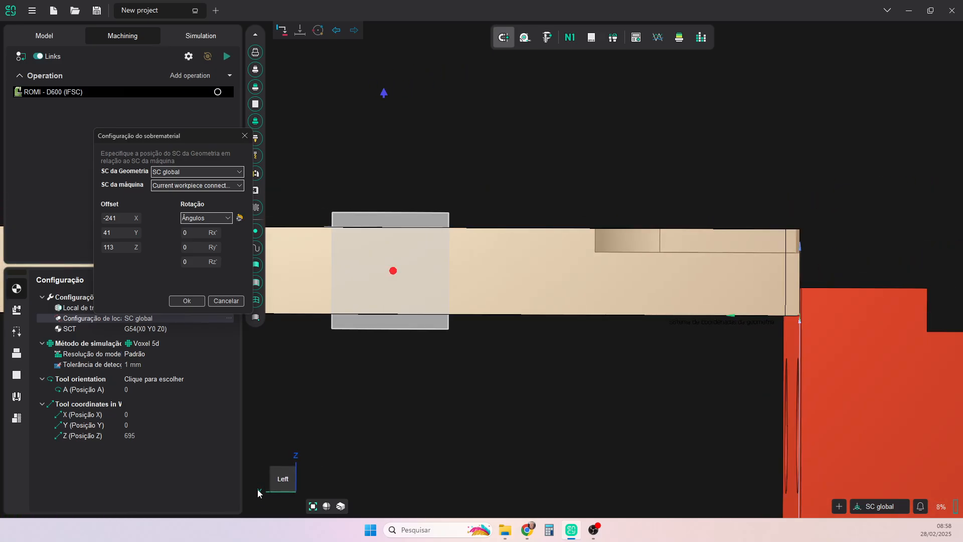
pyautogui.click(272, 483)
pyautogui.click(289, 480)
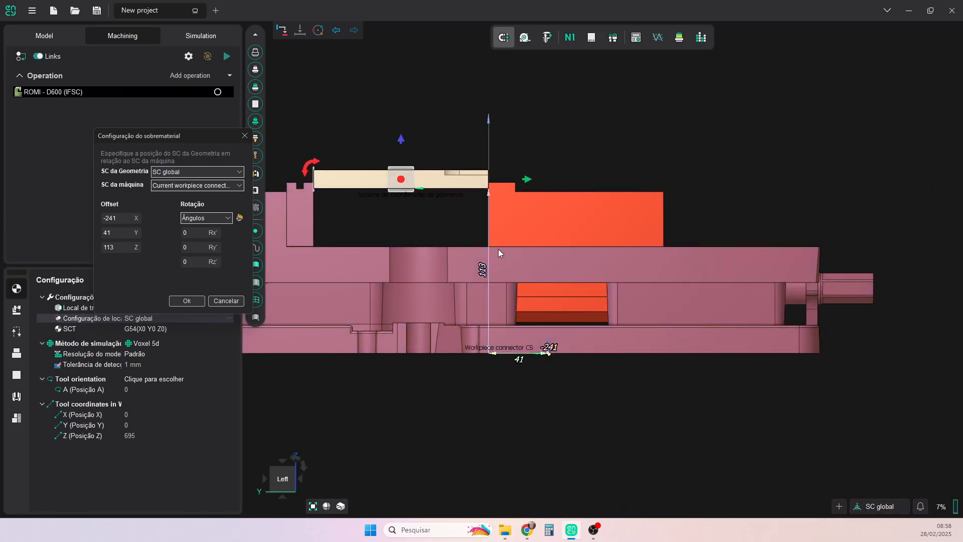
pyautogui.scroll(5, 487, 163)
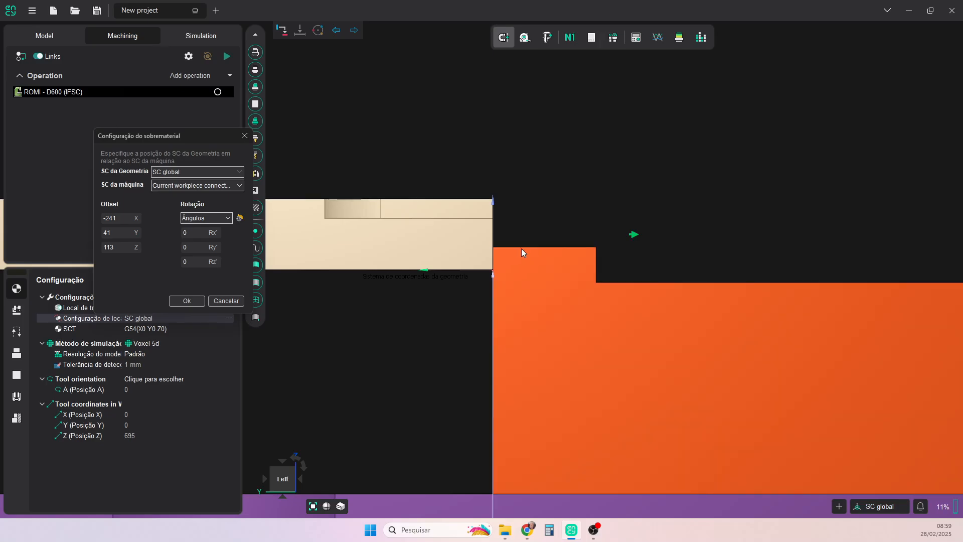
pyautogui.scroll(-7, 572, 292)
pyautogui.moveTo(572, 292); pyautogui.dragTo(546, 305, button='middle')
pyautogui.scroll(3, 552, 301)
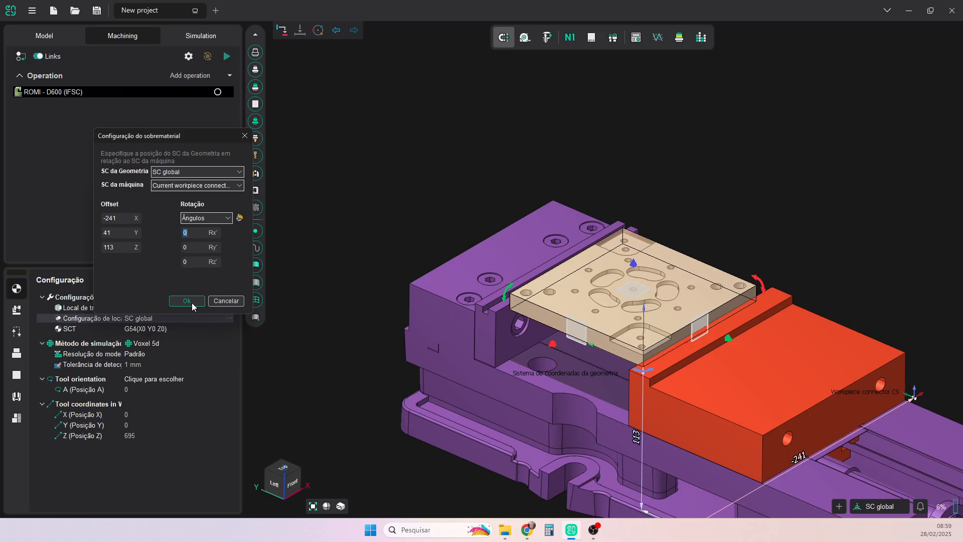
pyautogui.click(191, 301)
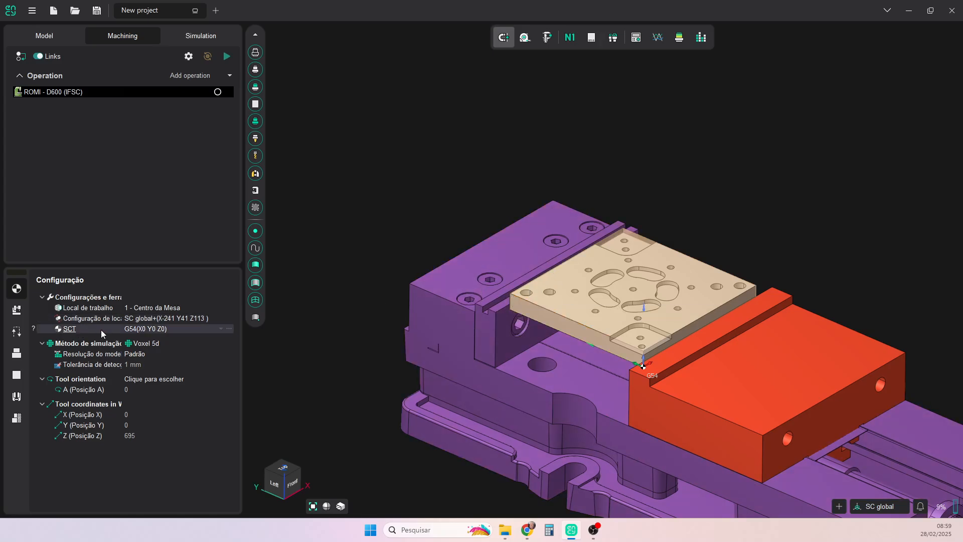
# - Place the G54 work coordinate system on the part's upper corner beside the fixed jaw, at X0 Y120 Z12.7
pyautogui.click(229, 329)
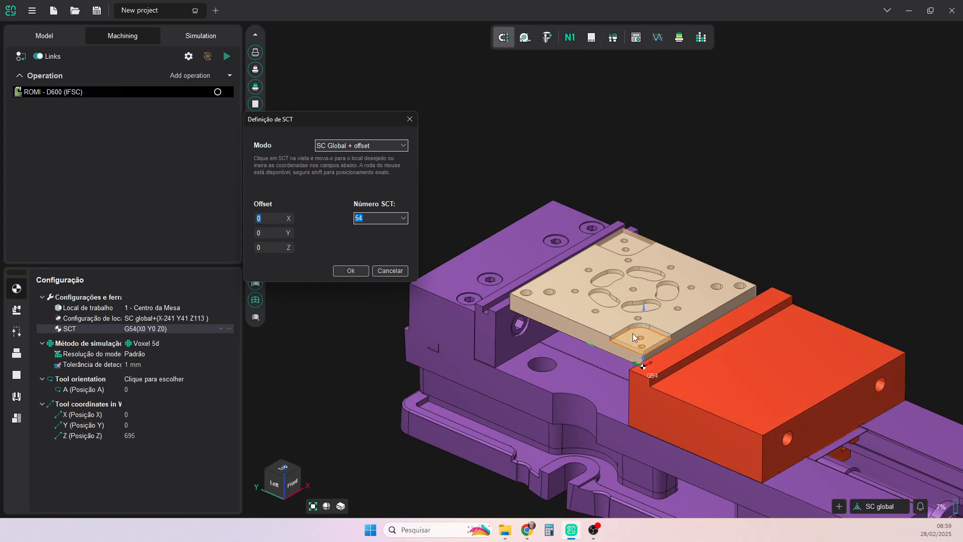
pyautogui.click(642, 366)
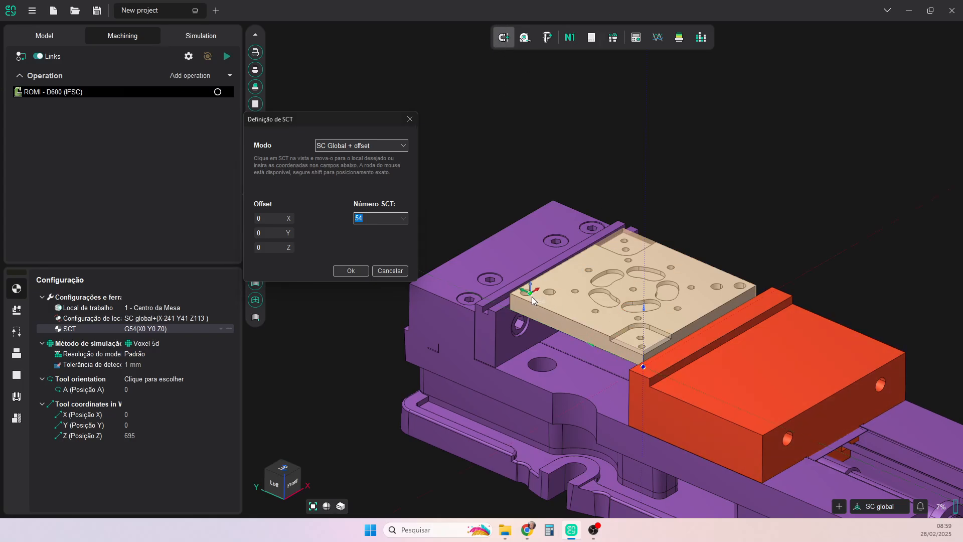
pyautogui.scroll(6, 642, 368)
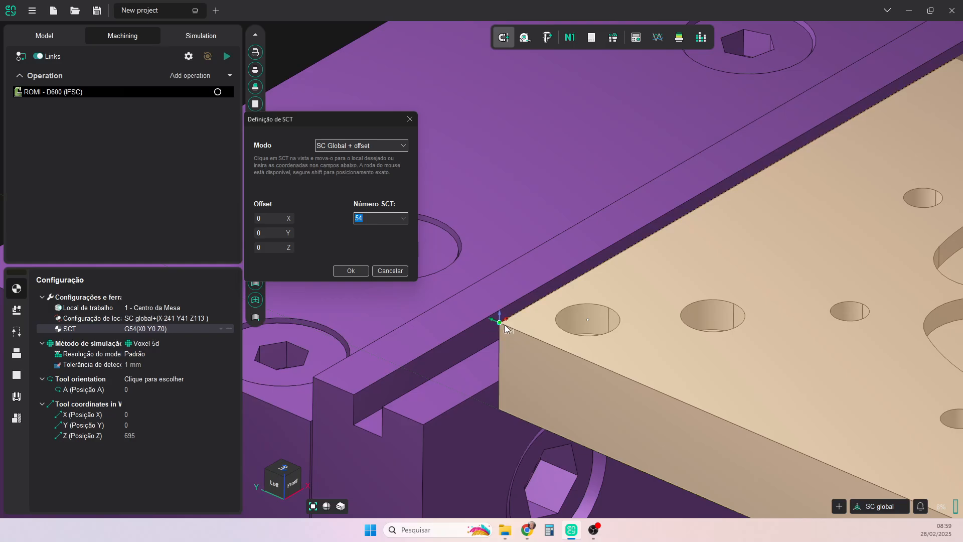
pyautogui.click(504, 324)
pyautogui.click(351, 271)
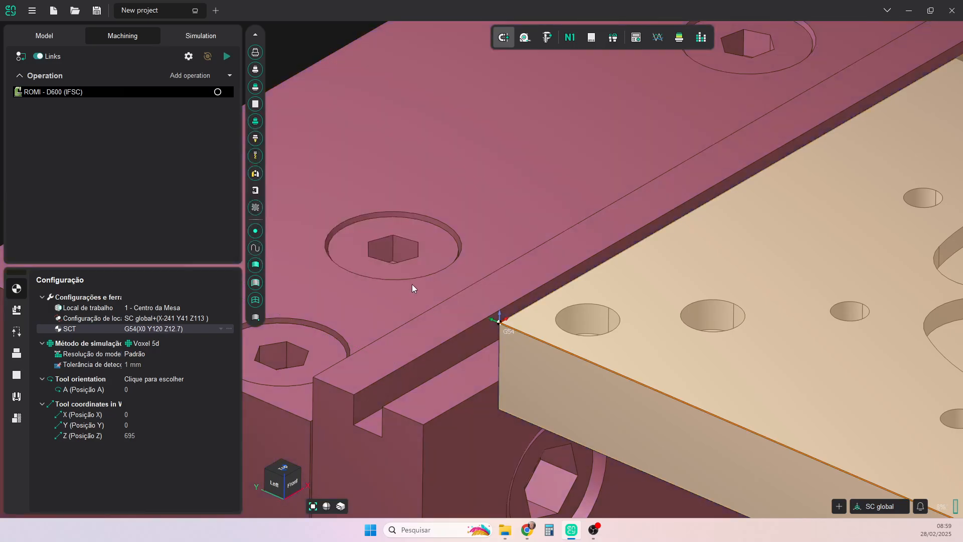
# - Examine the diameters and depths of the rounded walls in the corner recesses and the kidney-shaped pockets
pyautogui.scroll(-5, 706, 357)
pyautogui.moveTo(706, 356); pyautogui.dragTo(502, 302, button='middle')
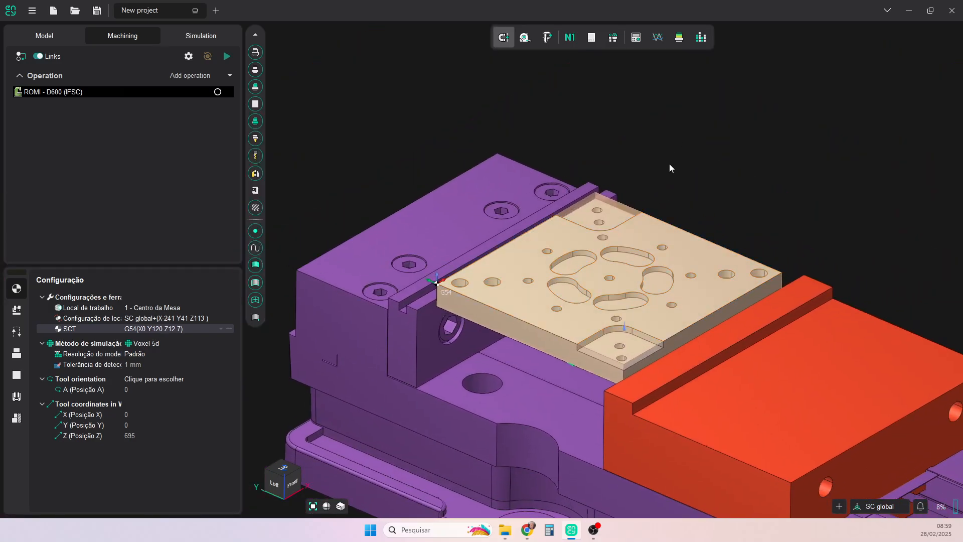
pyautogui.scroll(2, 653, 216)
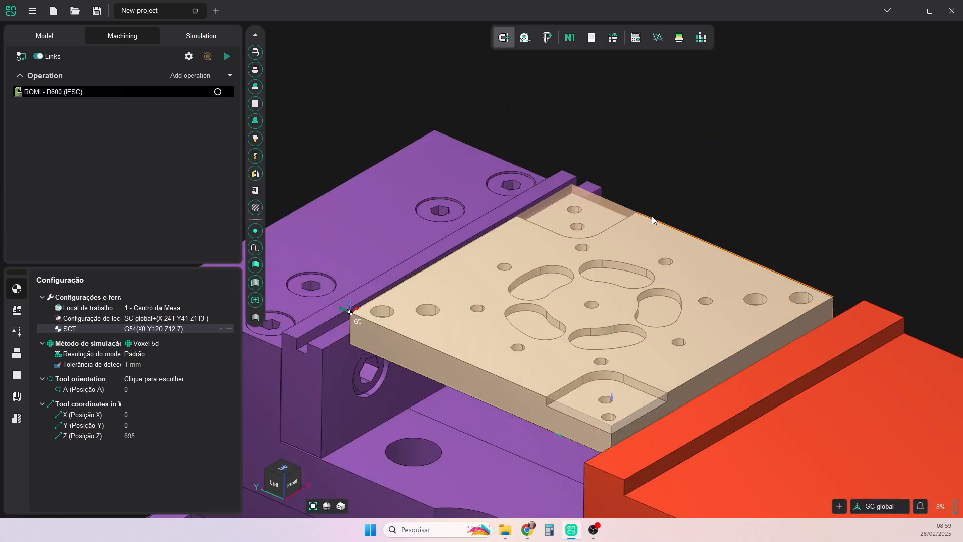
pyautogui.click(604, 375)
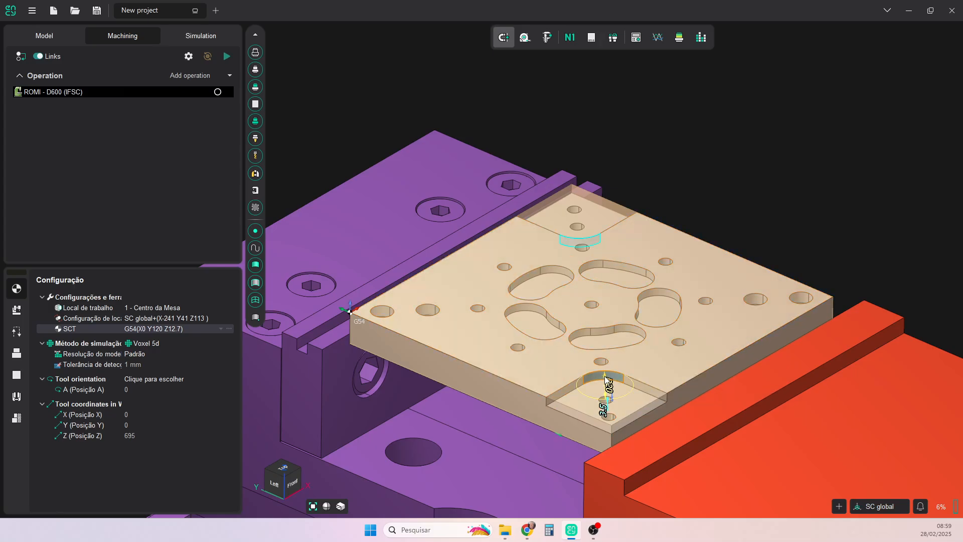
pyautogui.click(594, 264)
pyautogui.click(702, 193)
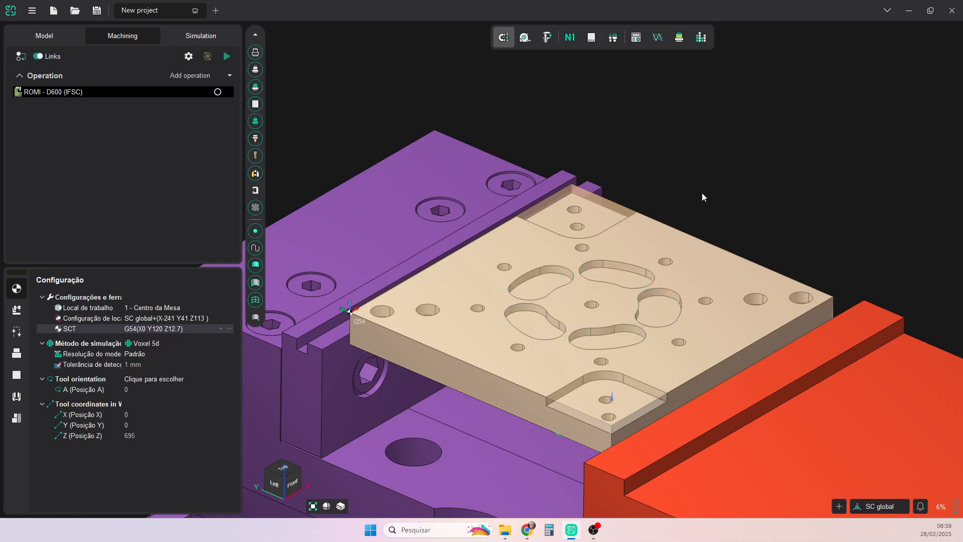
pyautogui.click(619, 266)
pyautogui.scroll(5, 628, 282)
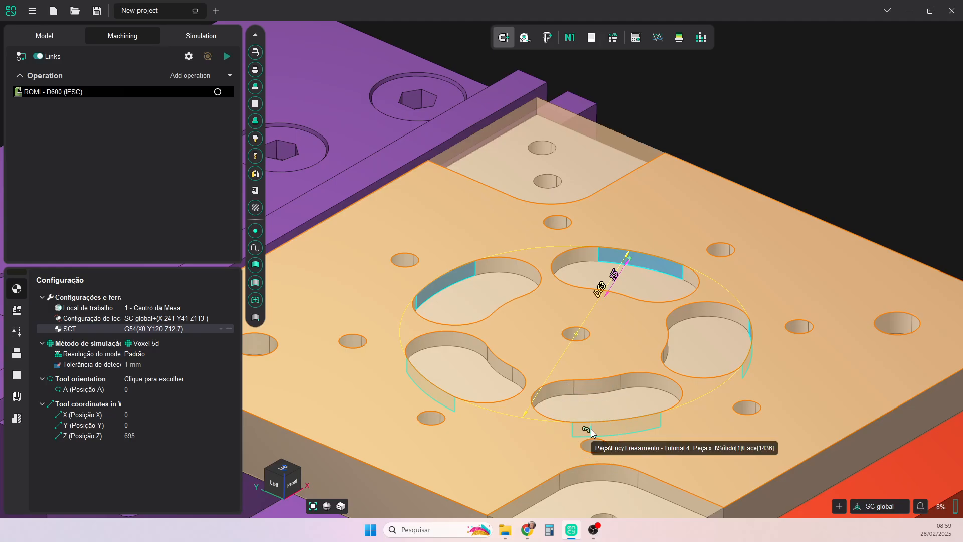
pyautogui.scroll(-10, 590, 431)
pyautogui.scroll(8, 628, 450)
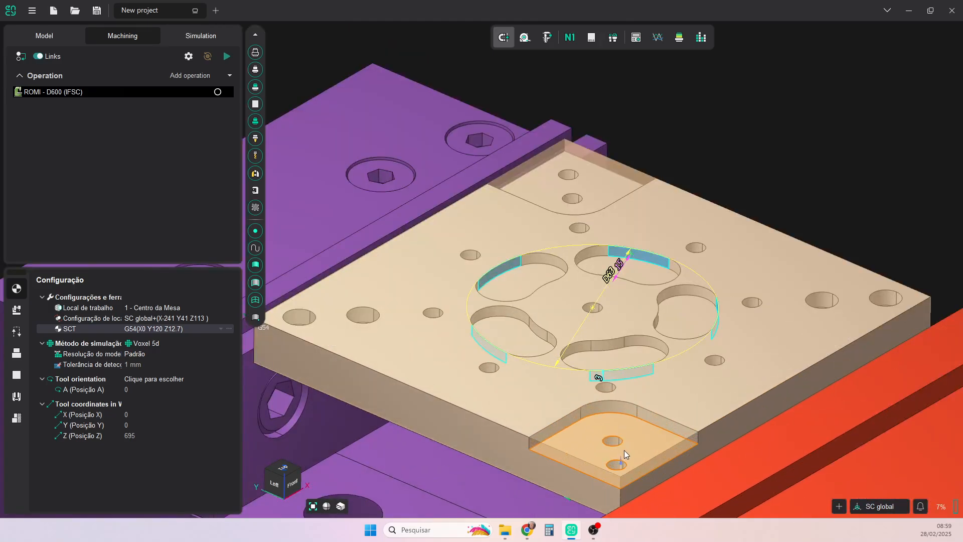
pyautogui.click(618, 407)
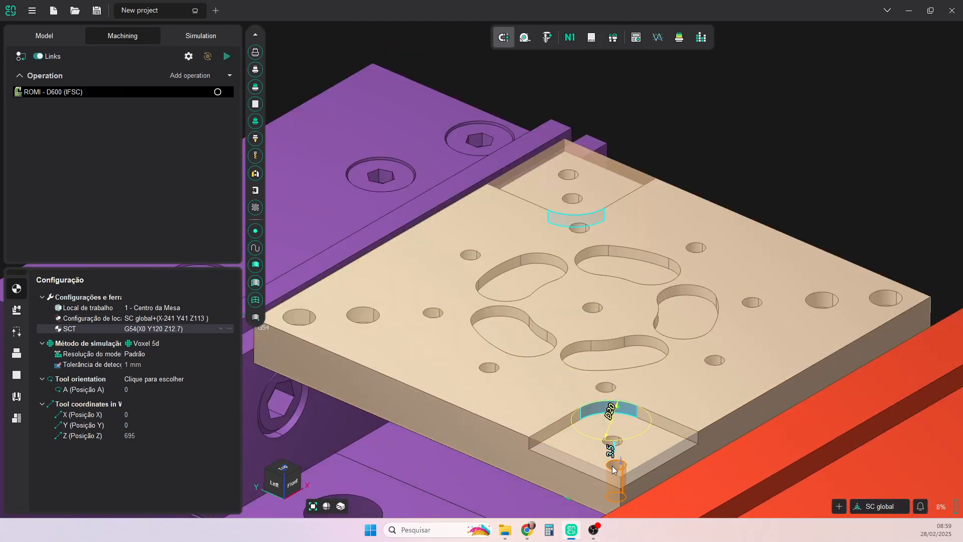
pyautogui.scroll(5, 612, 446)
pyautogui.scroll(-5, 613, 440)
pyautogui.scroll(-3, 612, 440)
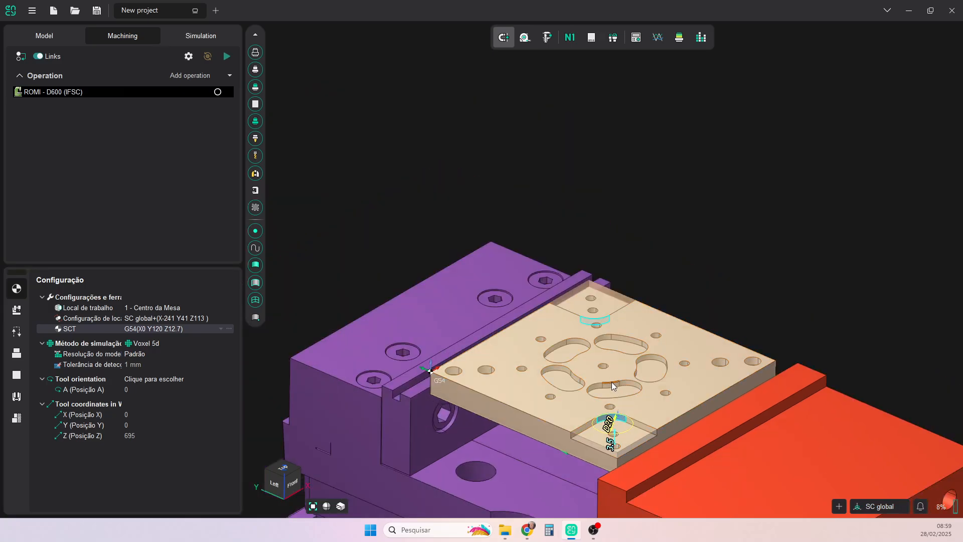
# - Examine the part's top face, the floors of its kidney-shaped pockets and corner recesses, and its hole pattern
pyautogui.click(640, 401)
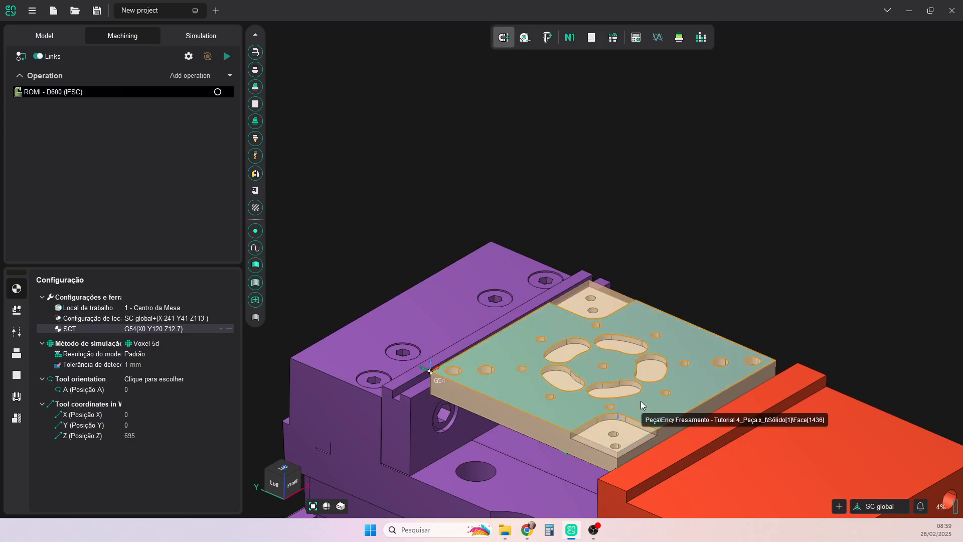
pyautogui.click(628, 348)
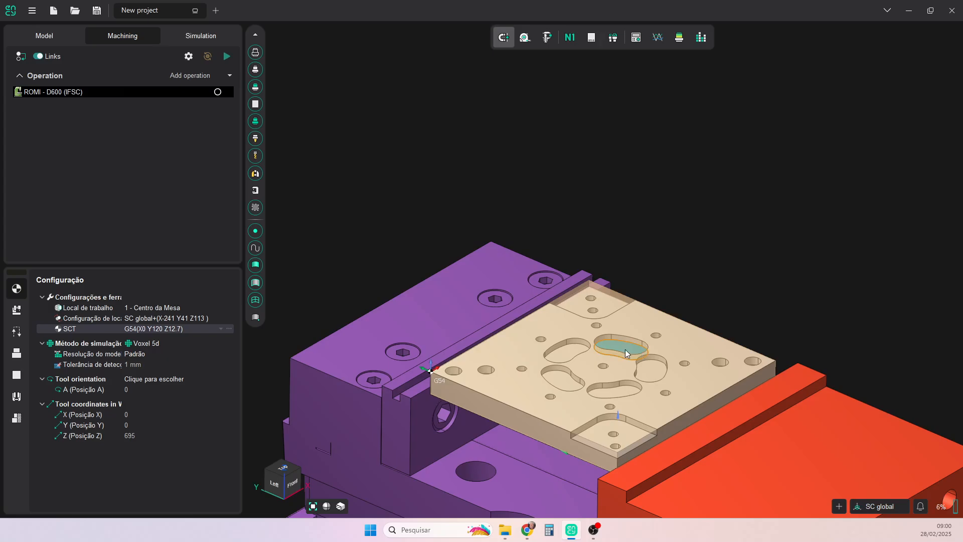
pyautogui.click(631, 438)
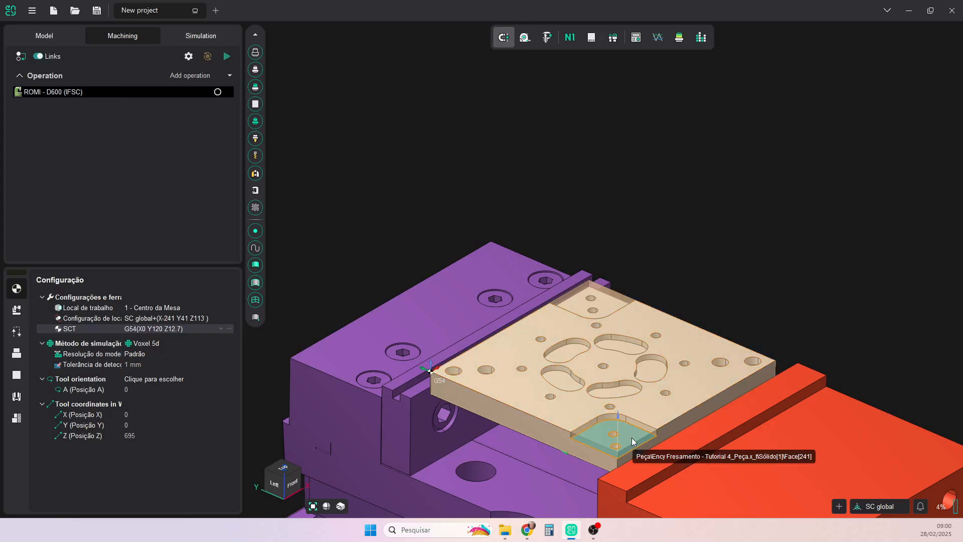
pyautogui.click(682, 212)
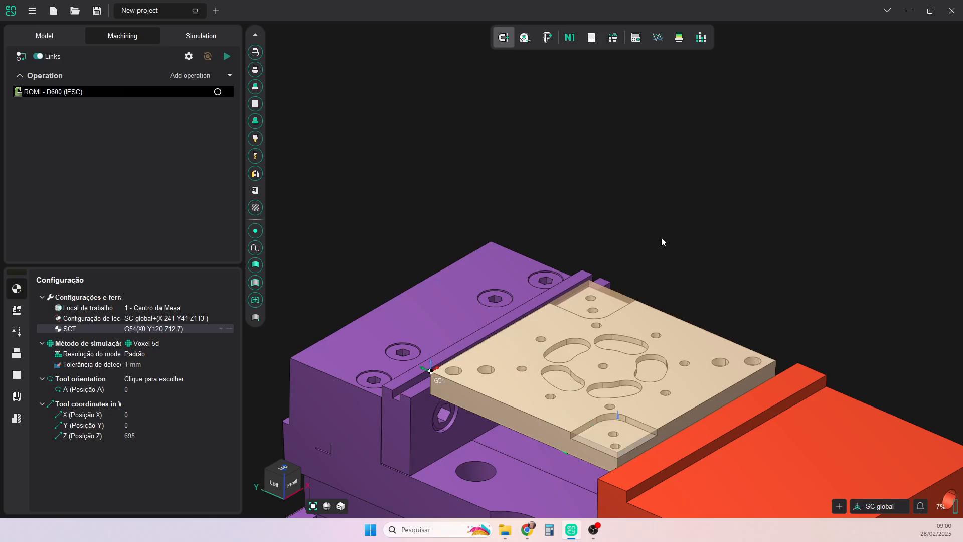
pyautogui.moveTo(636, 261); pyautogui.dragTo(684, 244, button='middle')
pyautogui.moveTo(645, 240); pyautogui.dragTo(645, 240, button='middle')
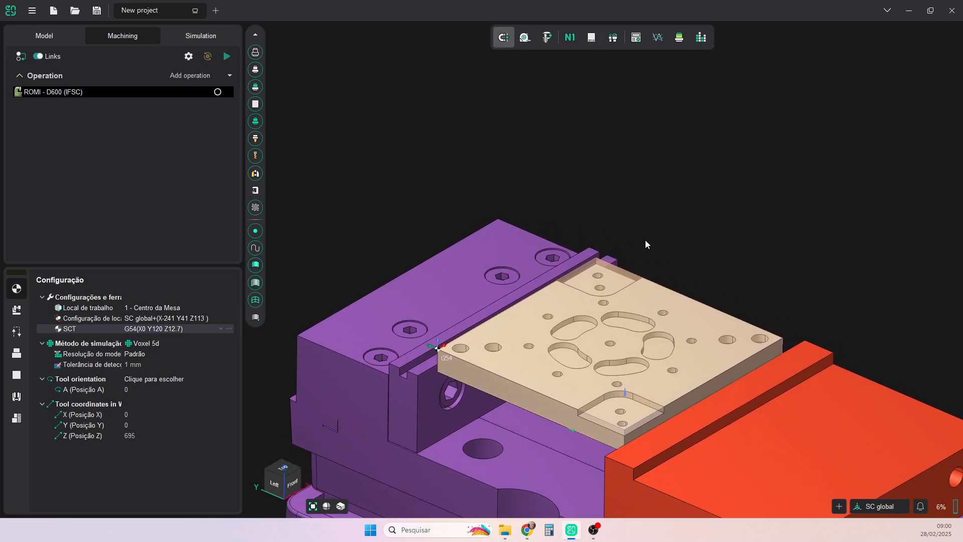
pyautogui.scroll(2, 644, 324)
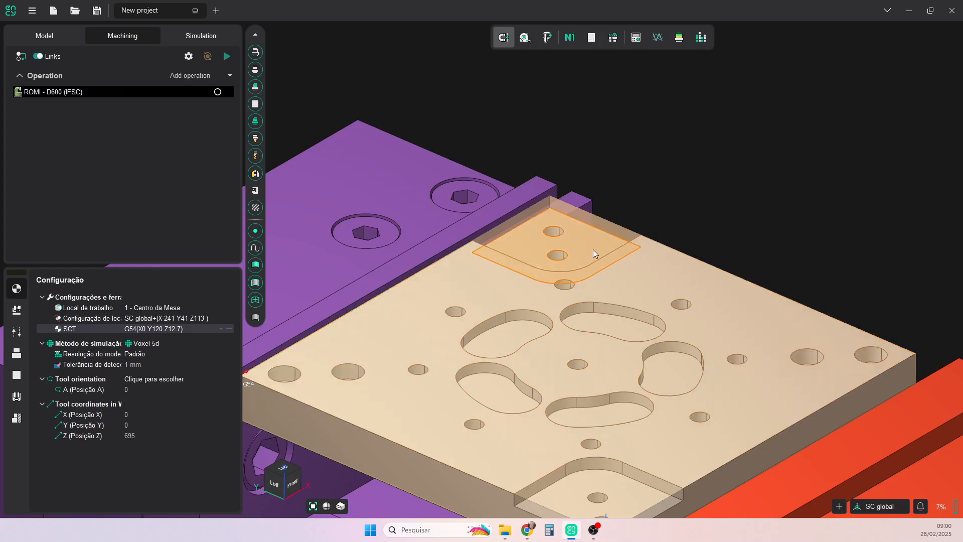
pyautogui.click(592, 249)
pyautogui.click(606, 326)
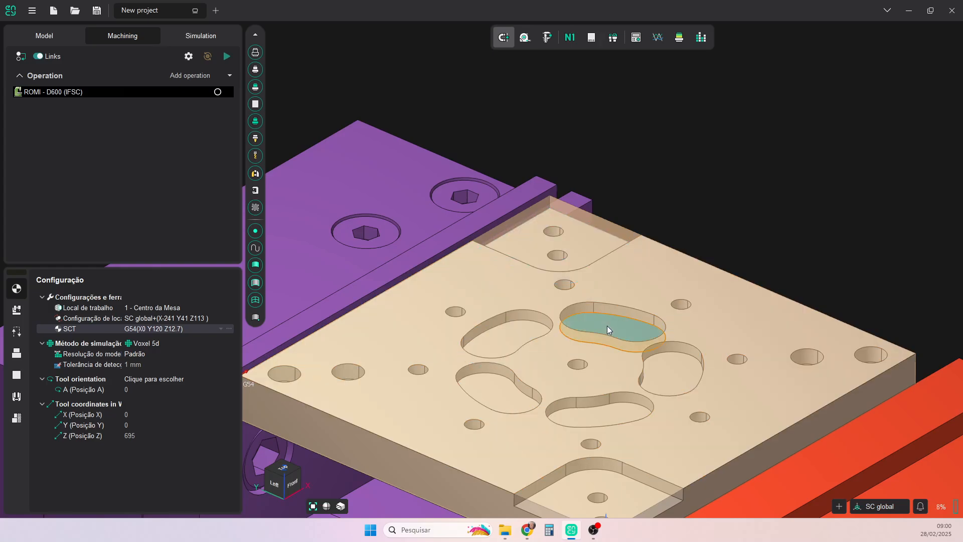
pyautogui.click(676, 376)
pyautogui.click(598, 421)
pyautogui.click(612, 491)
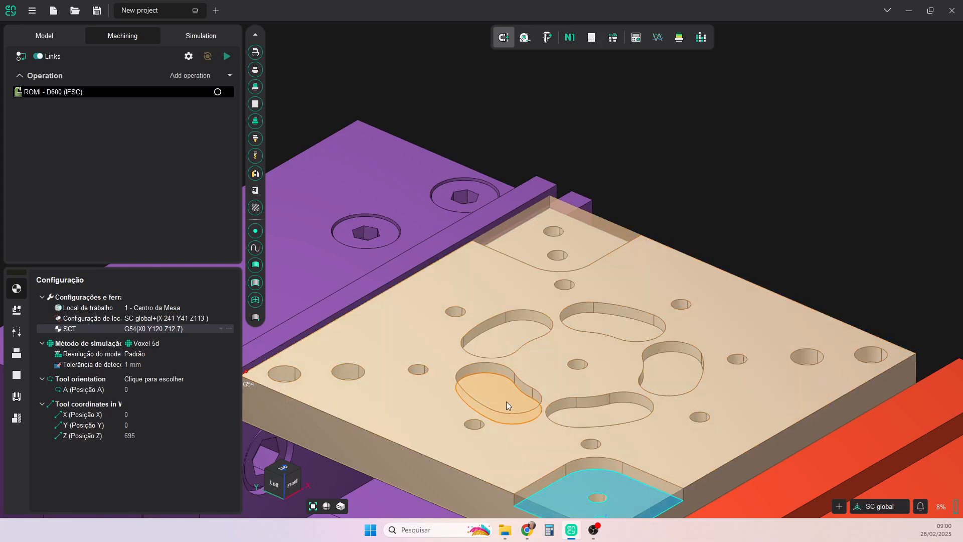
pyautogui.click(506, 402)
pyautogui.scroll(-3, 586, 389)
pyautogui.click(645, 309)
pyautogui.scroll(3, 599, 343)
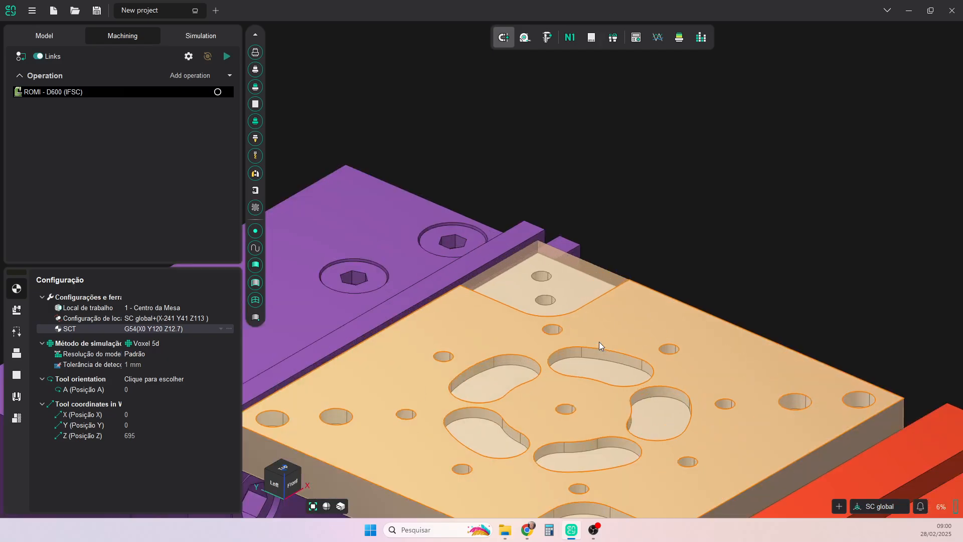
pyautogui.moveTo(614, 447); pyautogui.dragTo(650, 303, button='middle')
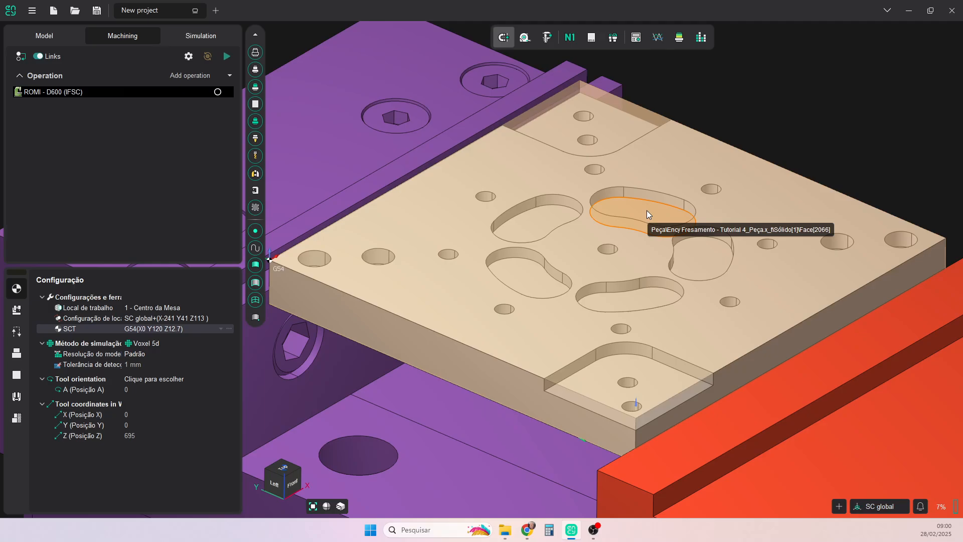
pyautogui.scroll(2, 614, 239)
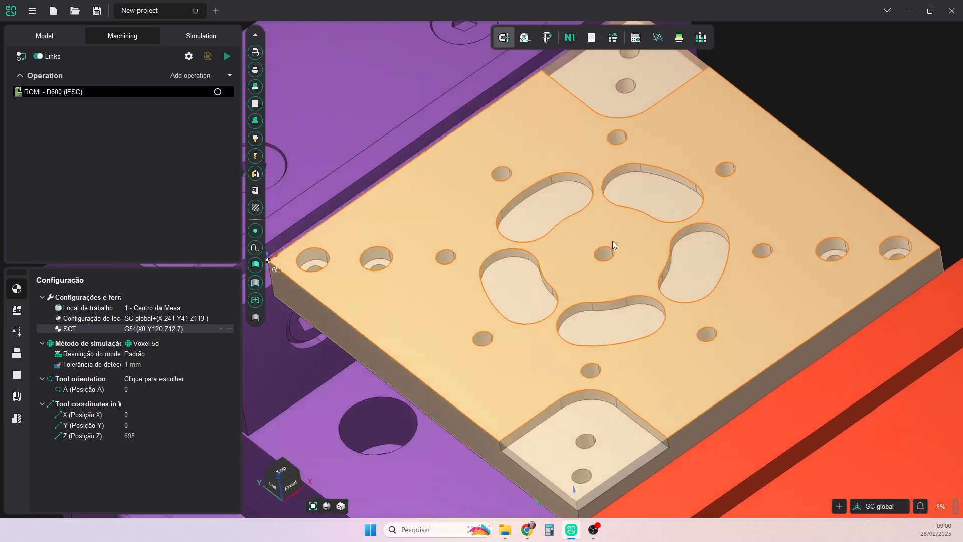
pyautogui.moveTo(613, 241)
pyautogui.mouseDown(button='middle')
pyautogui.moveTo(625, 274)
pyautogui.moveTo(617, 225)
pyautogui.mouseUp(button='middle')
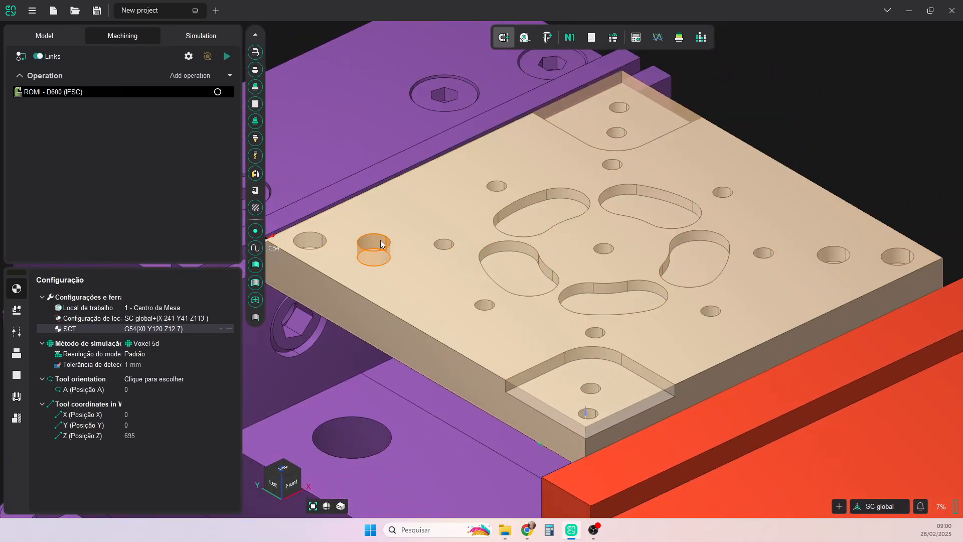
pyautogui.scroll(-3, 547, 291)
pyautogui.moveTo(549, 291); pyautogui.dragTo(614, 309, button='middle')
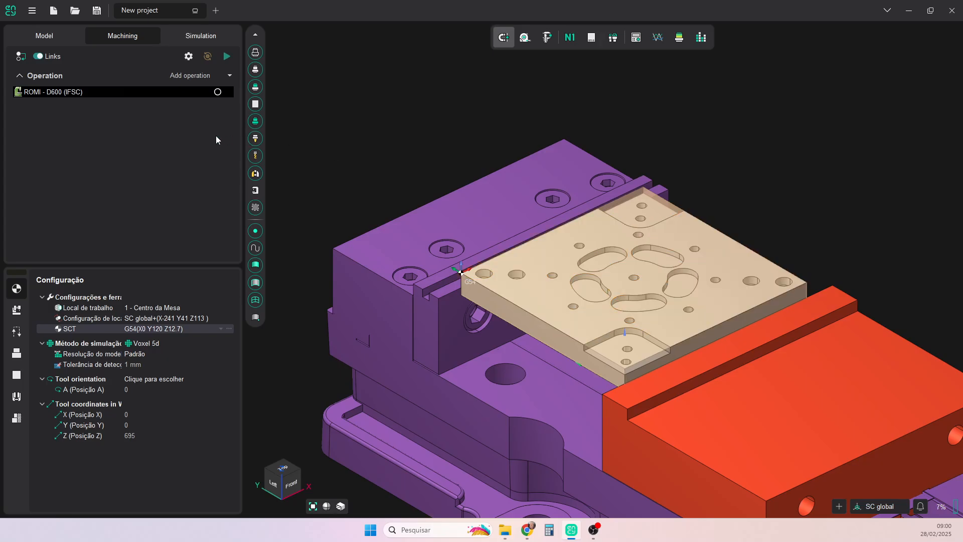
# - Add a basic 3D waterline roughing operation (Desbaste linha d'água) to the ROMI - D600 machining sequence
pyautogui.click(230, 75)
pyautogui.moveTo(219, 142)
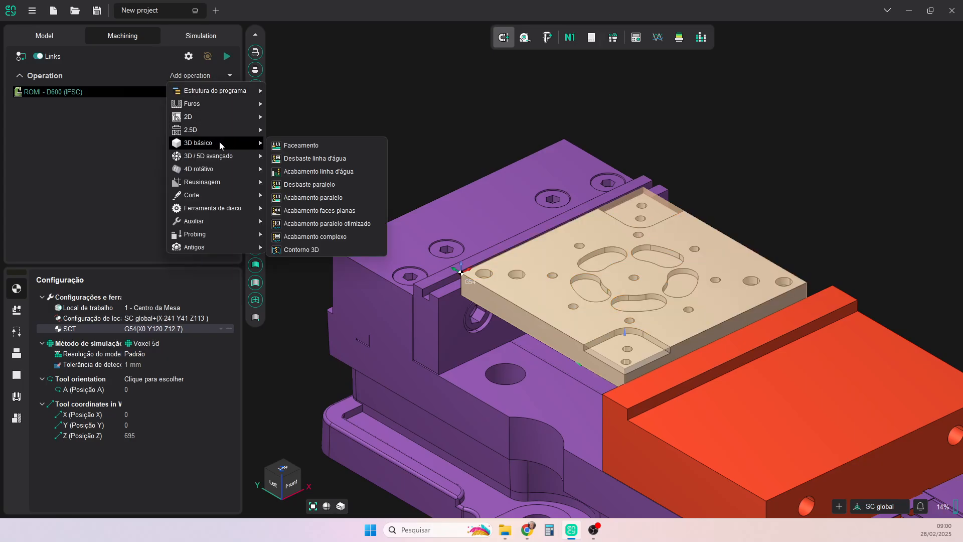
pyautogui.click(317, 159)
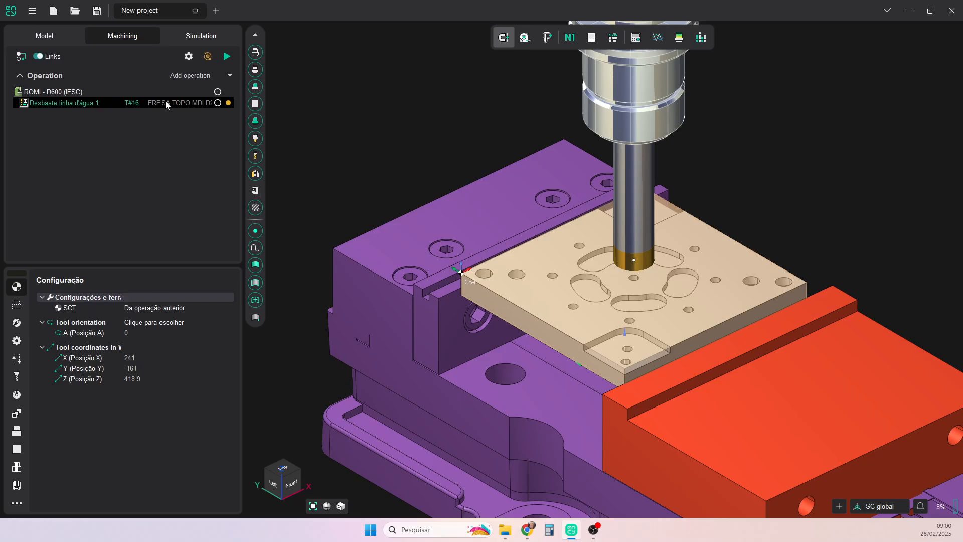
# - Assign the 12 mm end mill "Fresa topo MD D12" from the Romi D600 Aluminio tool library to the roughing operation
pyautogui.click(166, 102)
pyautogui.click(330, 171)
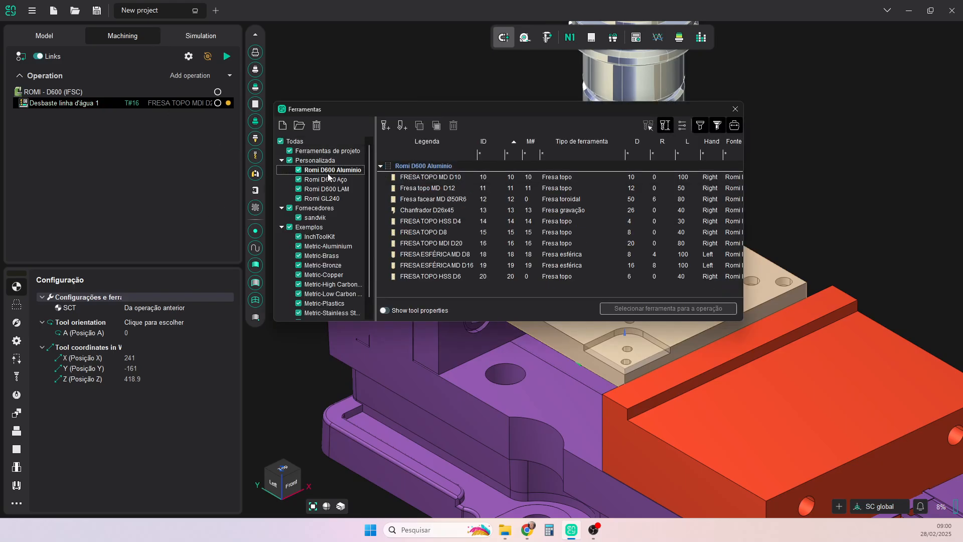
pyautogui.click(429, 192)
pyautogui.click(649, 308)
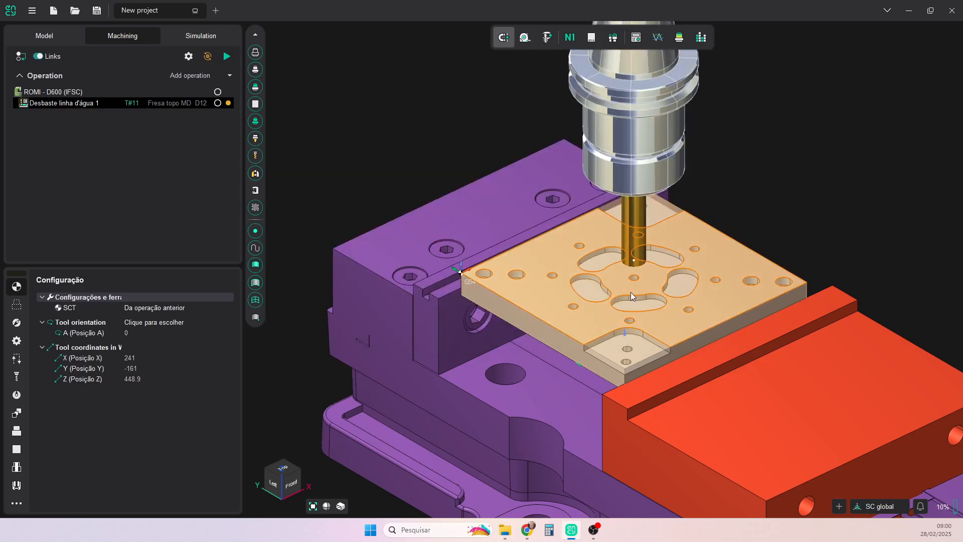
# - Review the roughing operation's job assignment and strategy settings, opening the depth-of-cut value
pyautogui.click(17, 305)
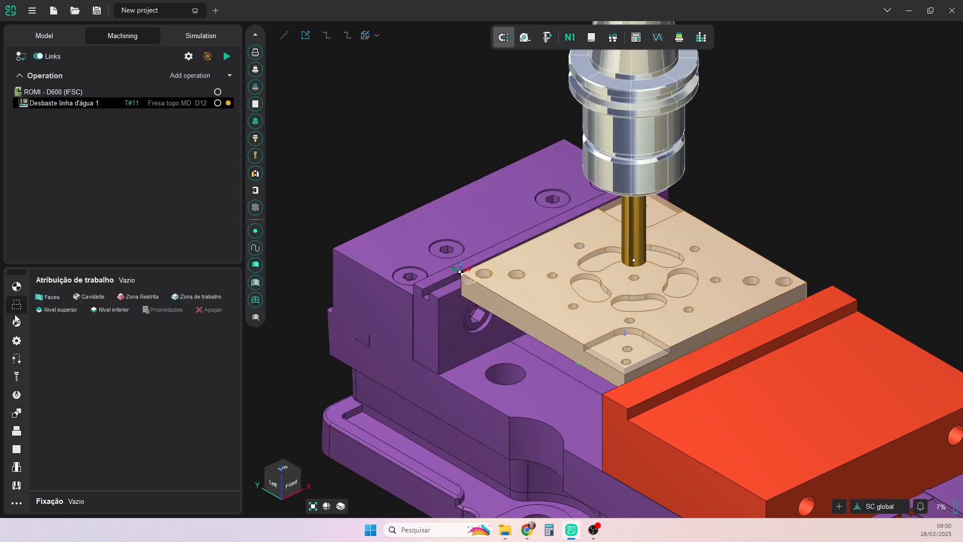
pyautogui.click(16, 321)
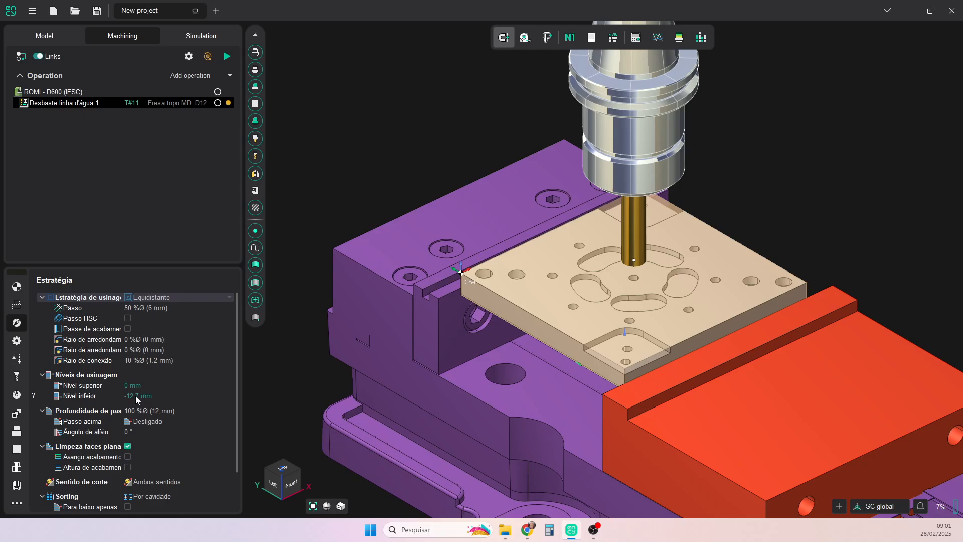
pyautogui.click(142, 413)
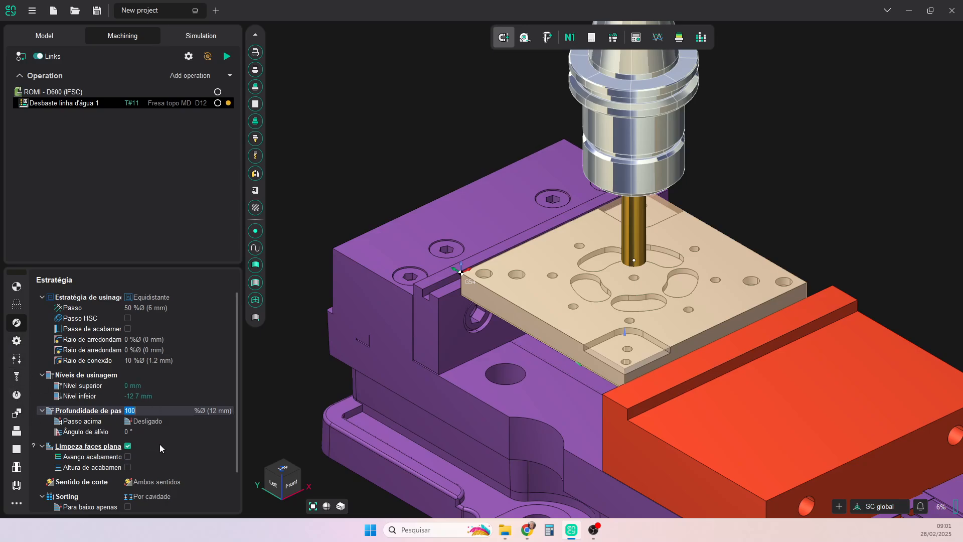
pyautogui.scroll(-2, 160, 444)
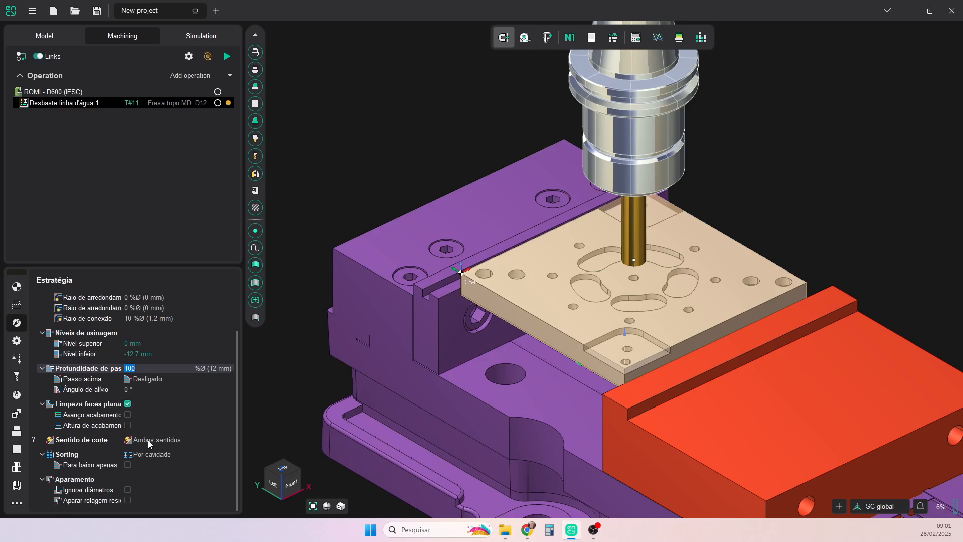
# - Set the roughing operation's radial and axial stock allowances to 0.3 mm and its tolerance to 0.1 mm
pyautogui.click(17, 341)
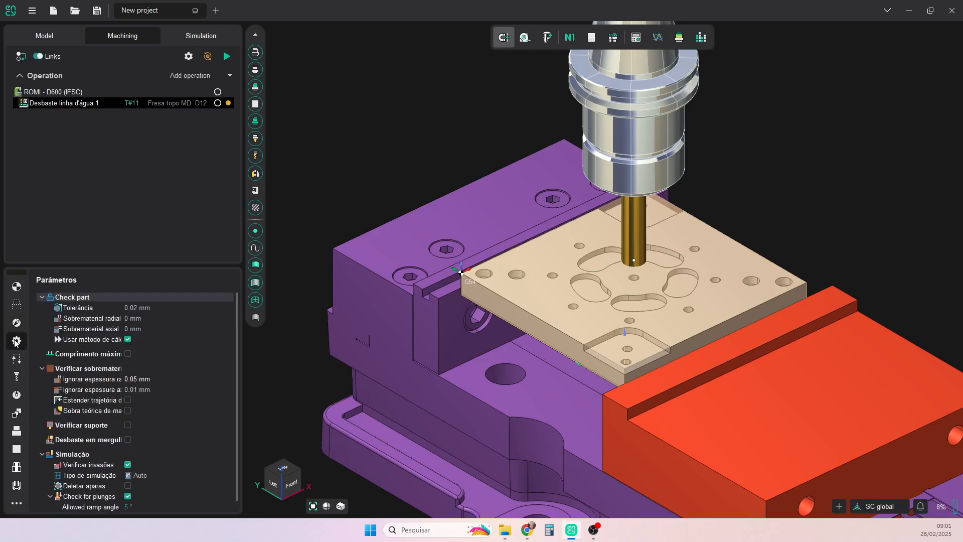
pyautogui.click(130, 318)
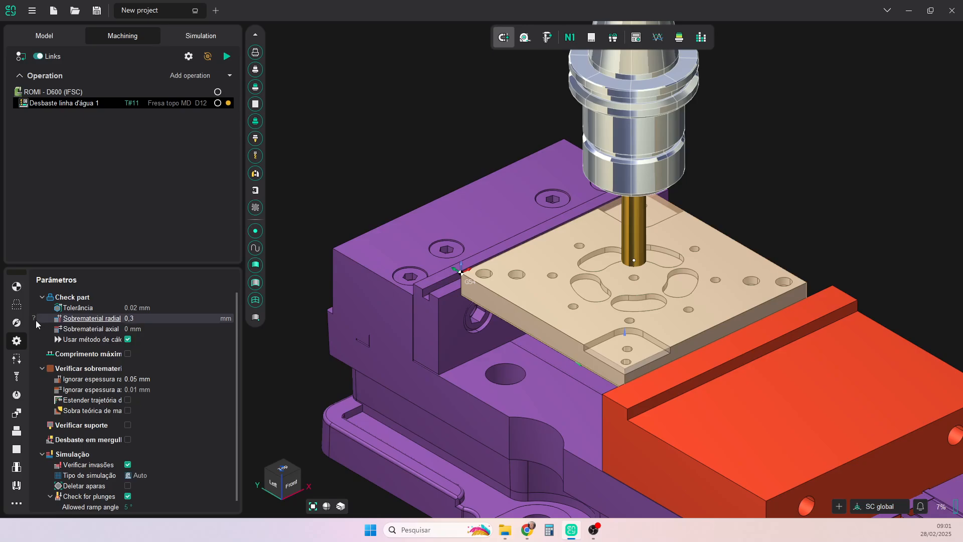
pyautogui.moveTo(34, 337)
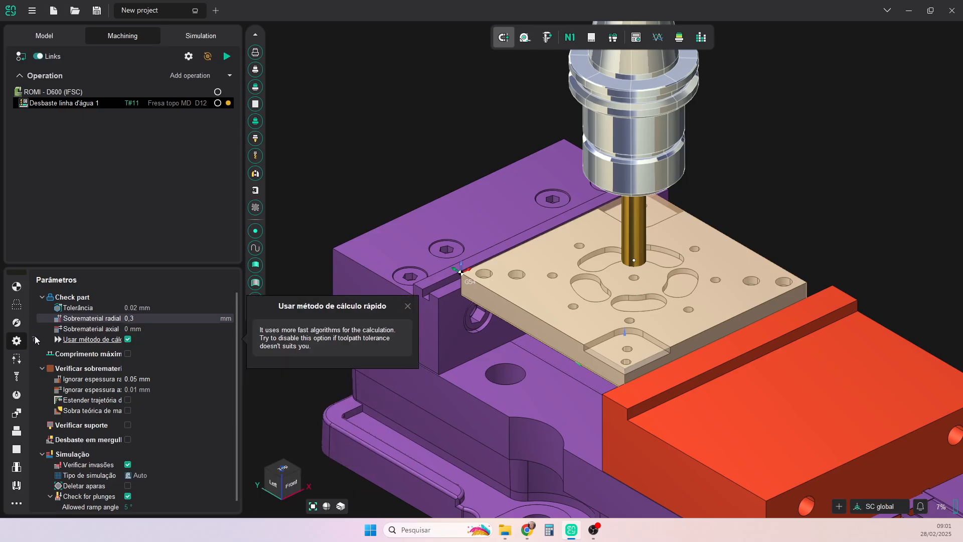
pyautogui.click(133, 329)
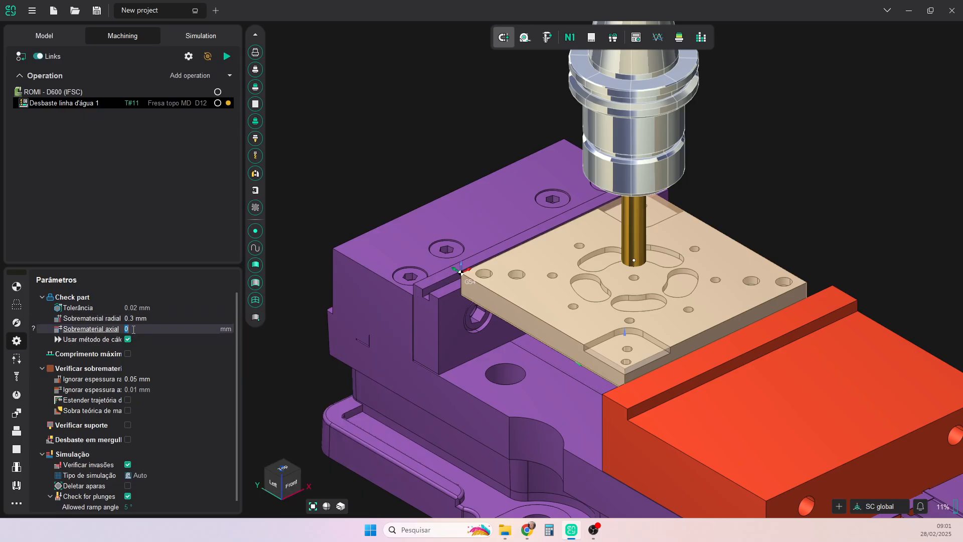
pyautogui.write('0')
pyautogui.press('Return')
pyautogui.click(134, 308)
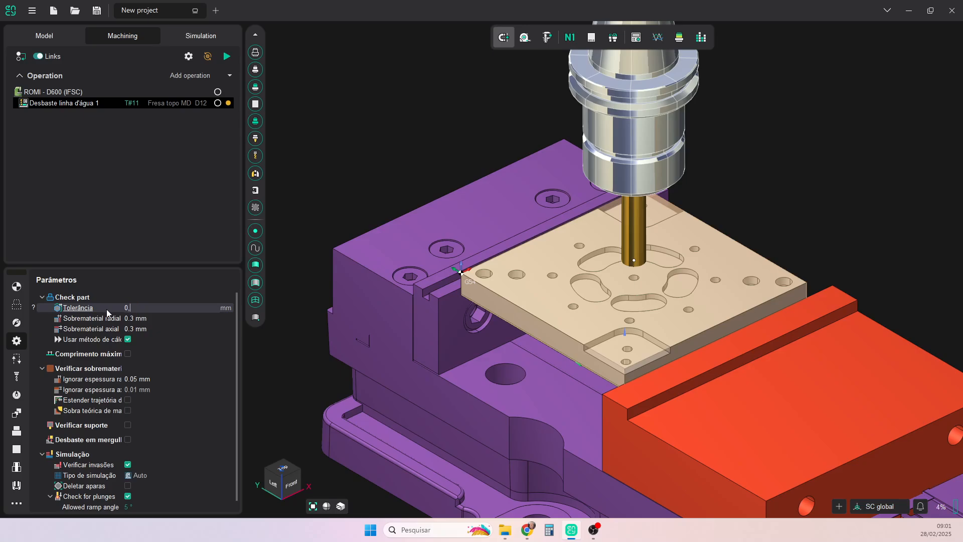
pyautogui.write('0,1')
pyautogui.press('Return')
# - Set the safe level to 5 mm from the part and the next-level feed switch distance (Trocar avanço no nível) to 3 mm
pyautogui.click(16, 359)
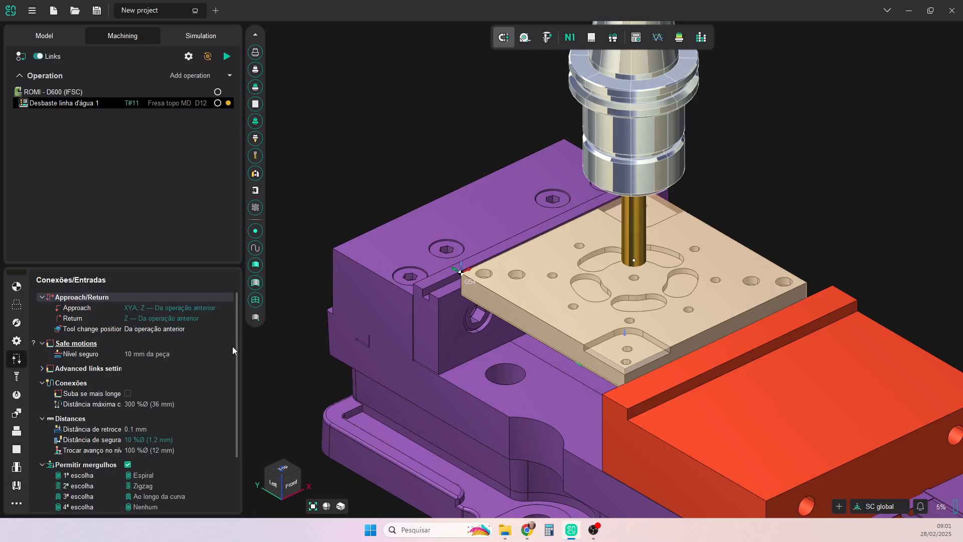
pyautogui.click(132, 354)
pyautogui.write('5')
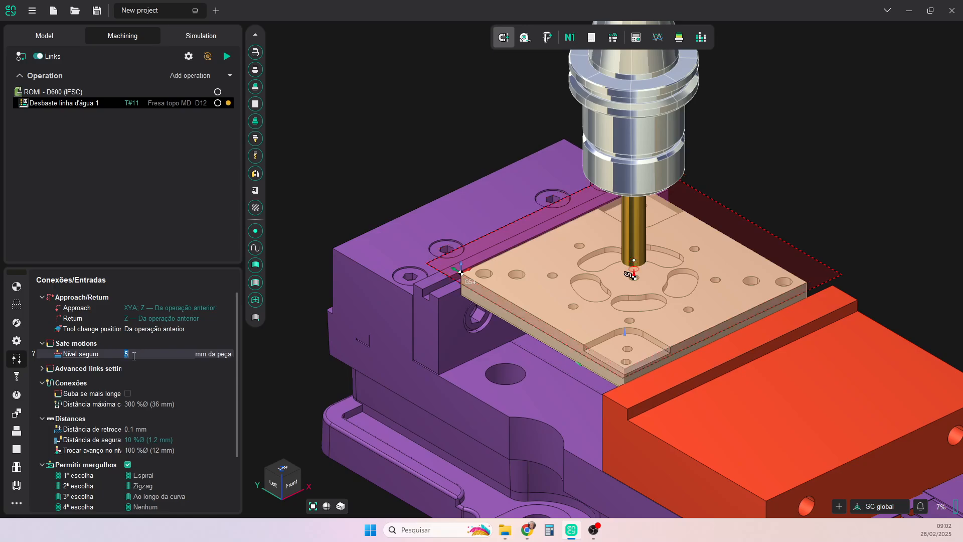
pyautogui.scroll(-2, 186, 426)
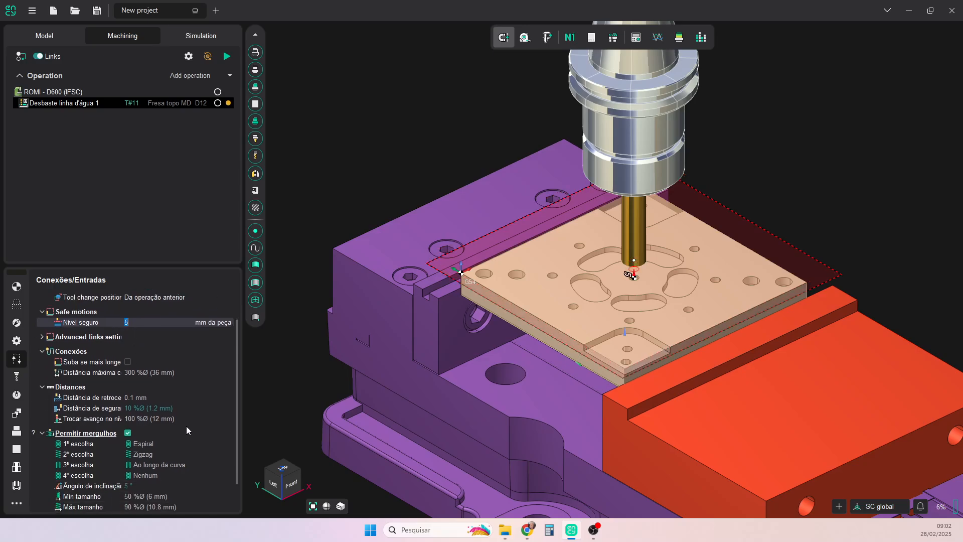
pyautogui.click(162, 393)
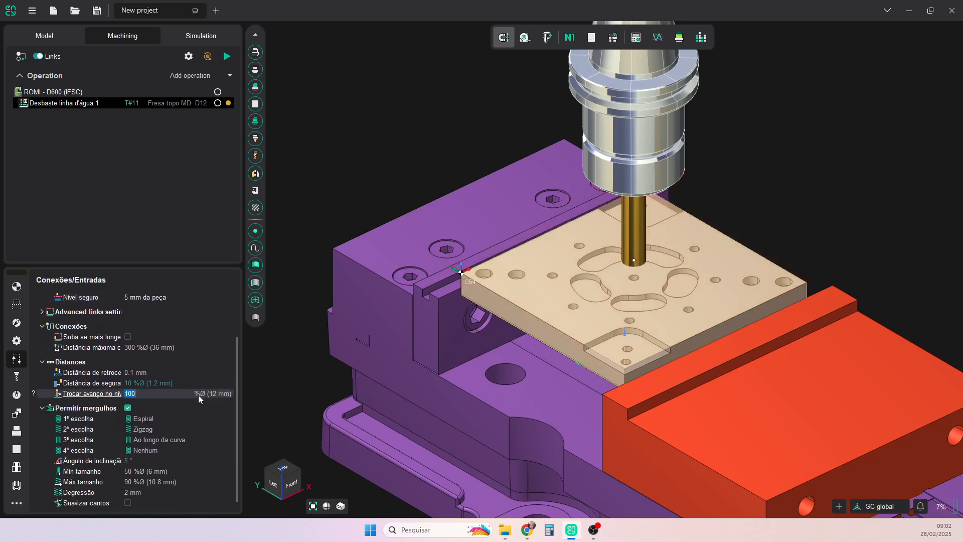
pyautogui.write('1')
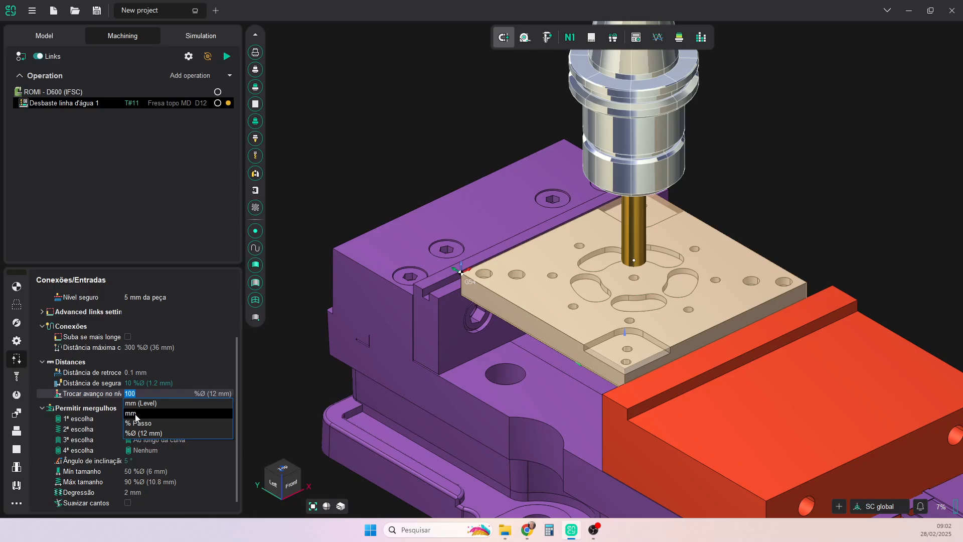
pyautogui.click(135, 418)
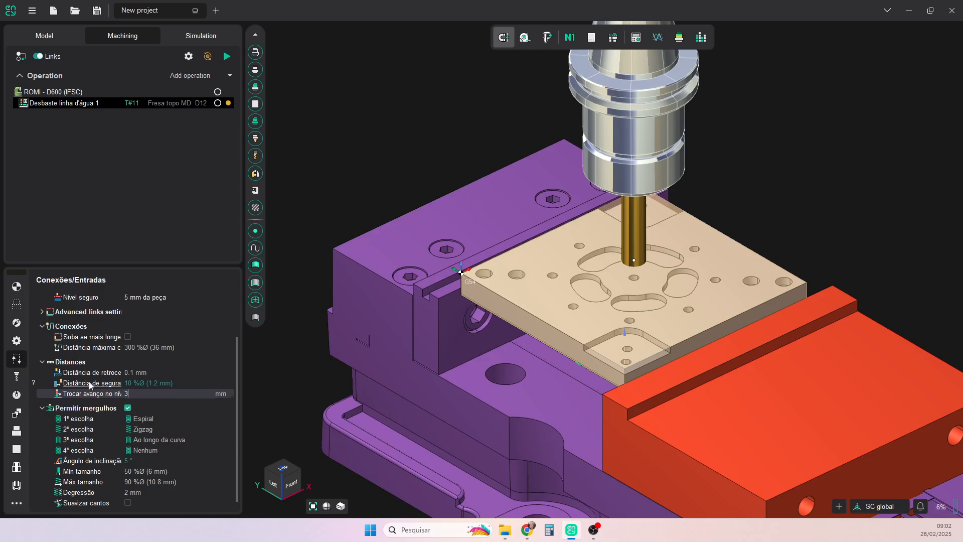
pyautogui.write('3')
pyautogui.press('Return')
# - Set the ramp angle for the roughing operation's plunges to 2.5°
pyautogui.click(133, 462)
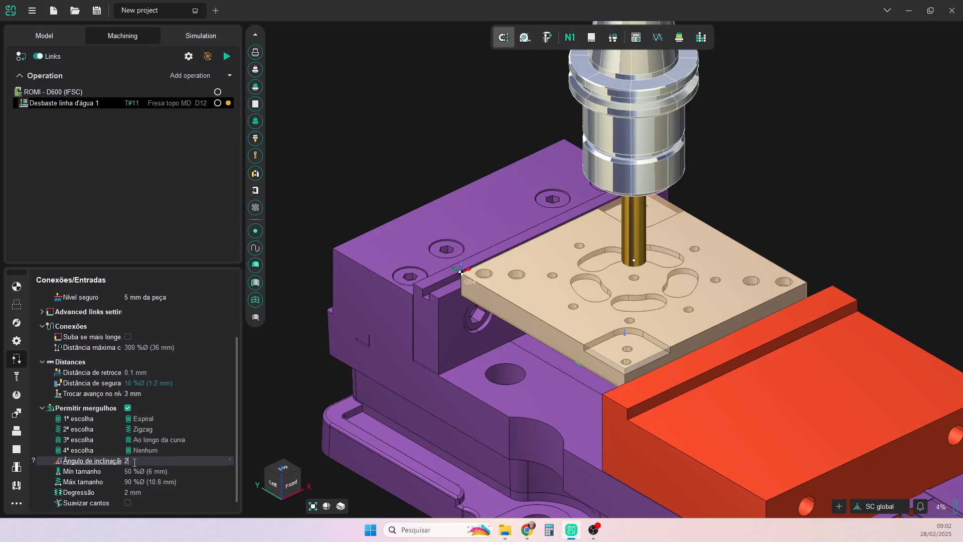
pyautogui.write('2,5')
pyautogui.press('Return')
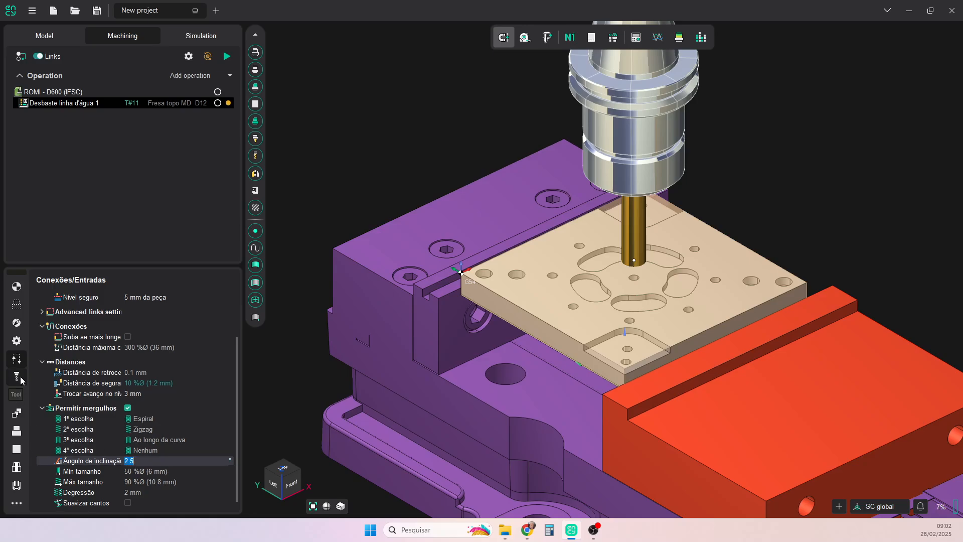
# - Check the feeds and speeds, generate the roughing toolpath, and inspect its passes in the kidney-shaped pockets and corner recesses
pyautogui.click(18, 396)
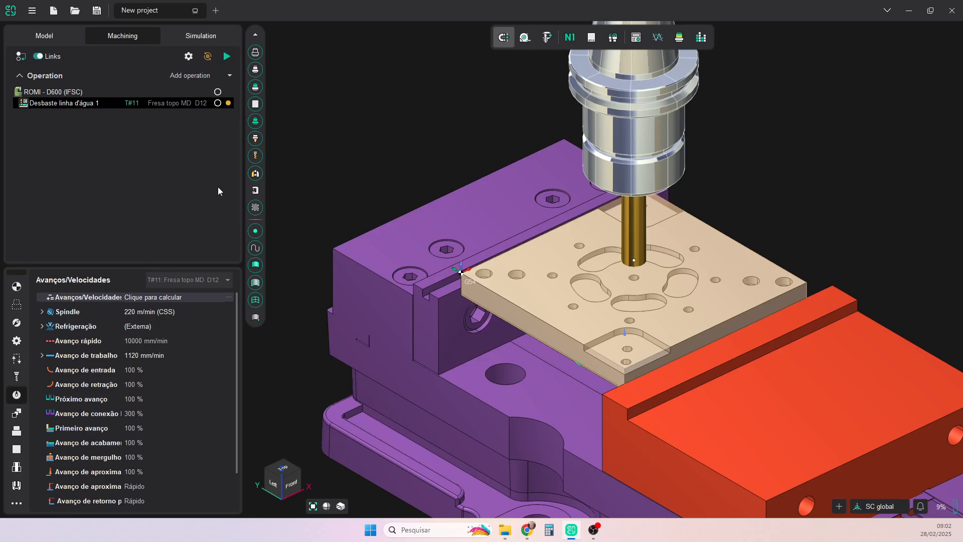
pyautogui.click(227, 56)
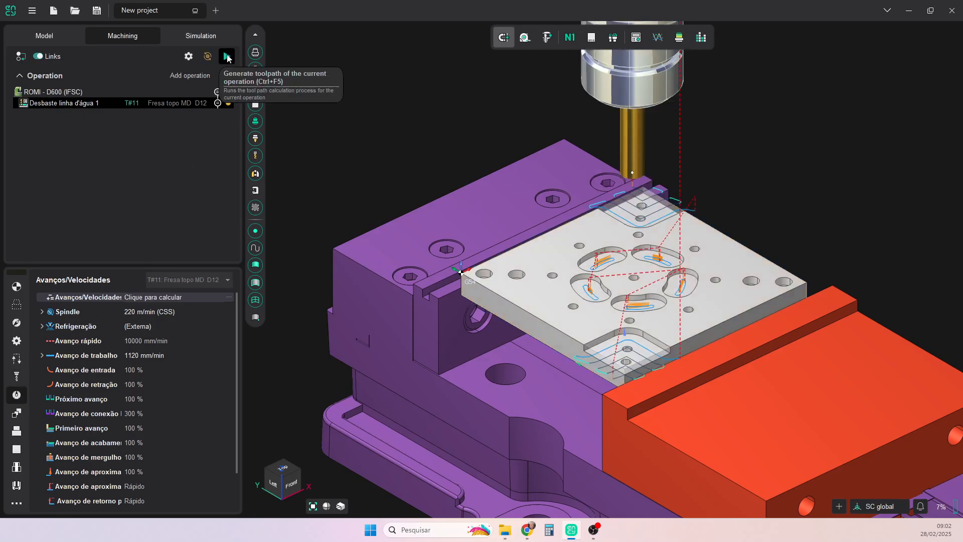
pyautogui.scroll(2, 654, 302)
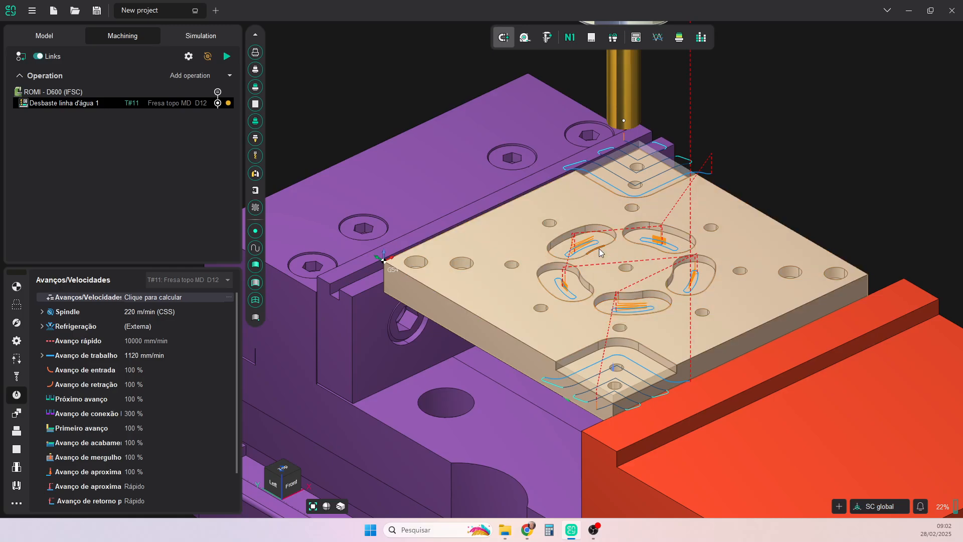
pyautogui.scroll(5, 600, 250)
pyautogui.moveTo(523, 230)
pyautogui.mouseDown(button='middle')
pyautogui.moveTo(554, 220)
pyautogui.moveTo(573, 235)
pyautogui.moveTo(569, 244)
pyautogui.moveTo(527, 233)
pyautogui.mouseUp(button='middle')
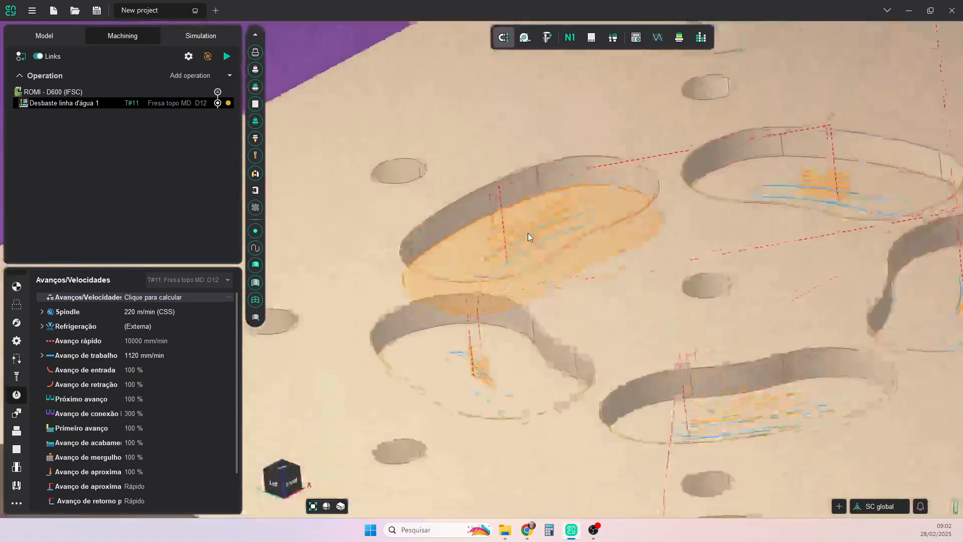
pyautogui.scroll(-5, 542, 371)
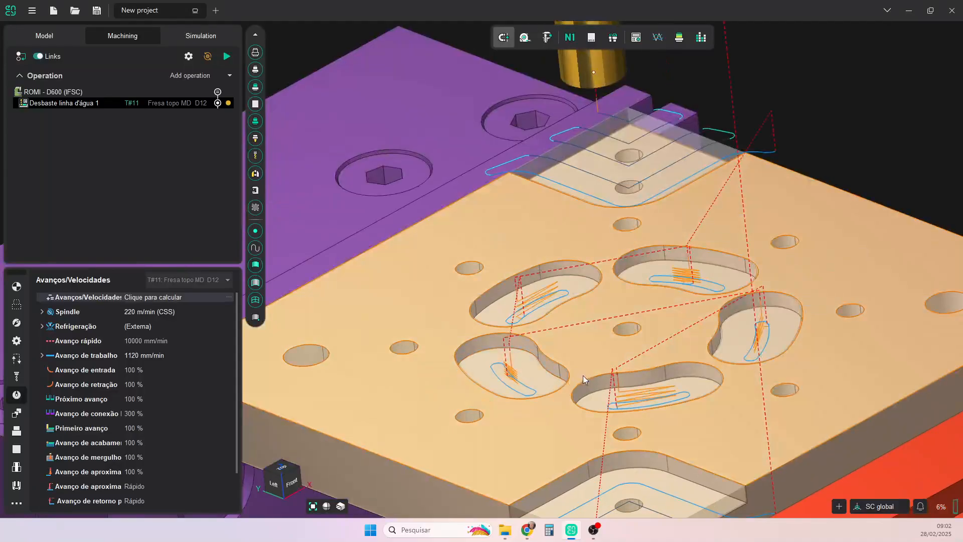
pyautogui.scroll(-3, 634, 417)
pyautogui.scroll(5, 637, 383)
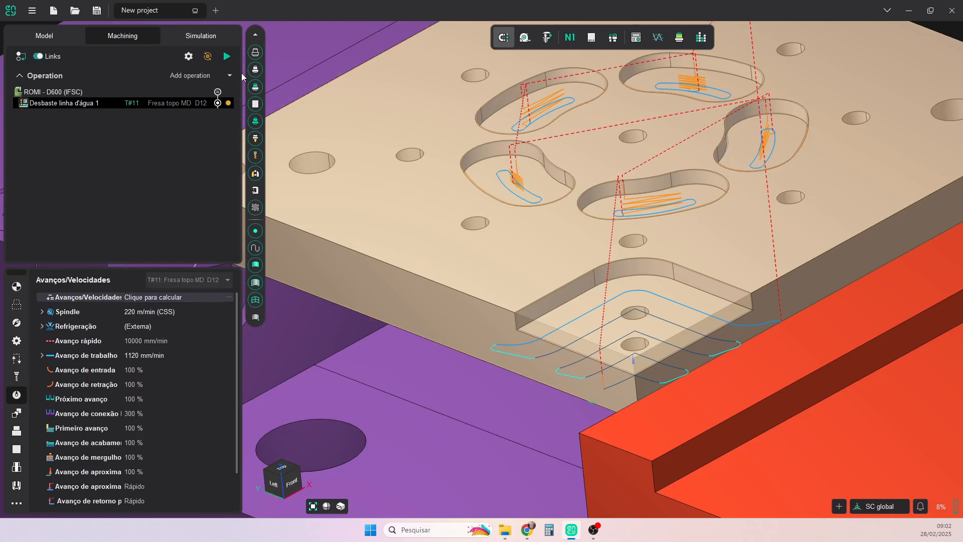
# - Switch to simulation and hide the finished part model so only the raw workpiece is displayed in the vise
pyautogui.click(200, 35)
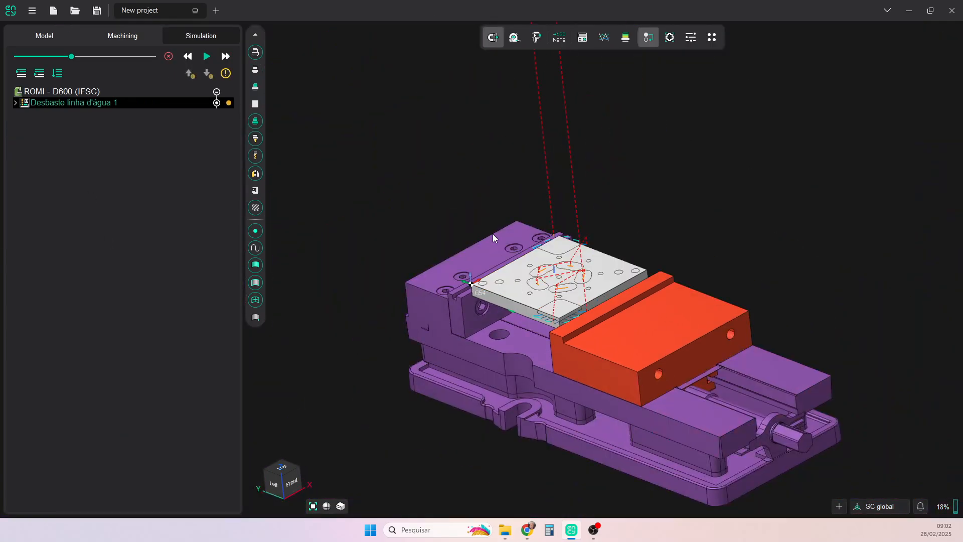
pyautogui.scroll(5, 551, 255)
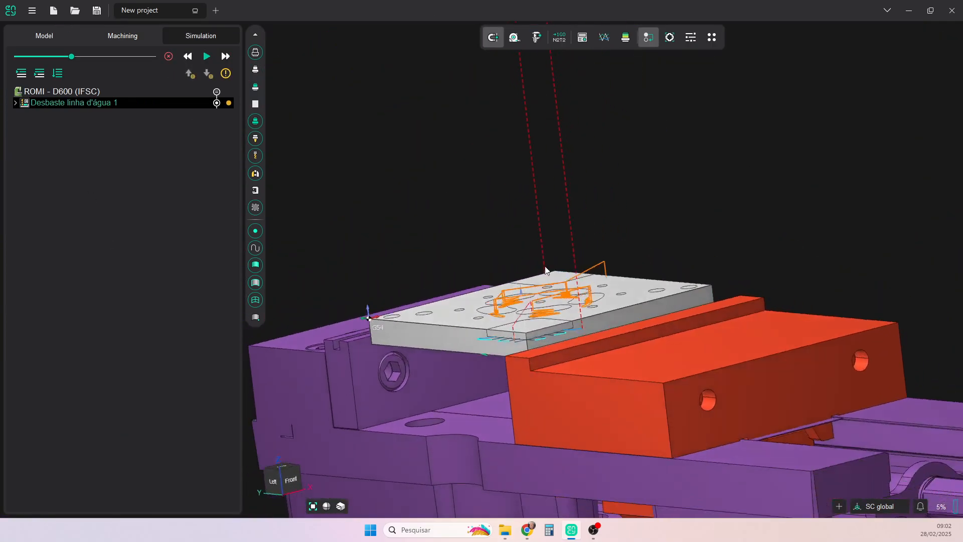
pyautogui.moveTo(545, 268)
pyautogui.mouseDown(button='middle')
pyautogui.moveTo(554, 291)
pyautogui.moveTo(552, 261)
pyautogui.moveTo(559, 281)
pyautogui.moveTo(558, 270)
pyautogui.mouseUp(button='middle')
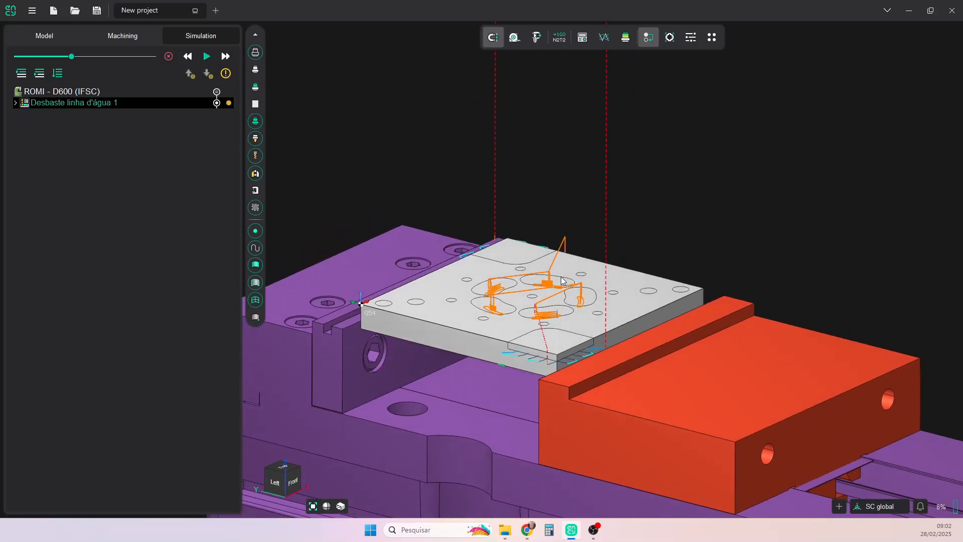
pyautogui.click(256, 51)
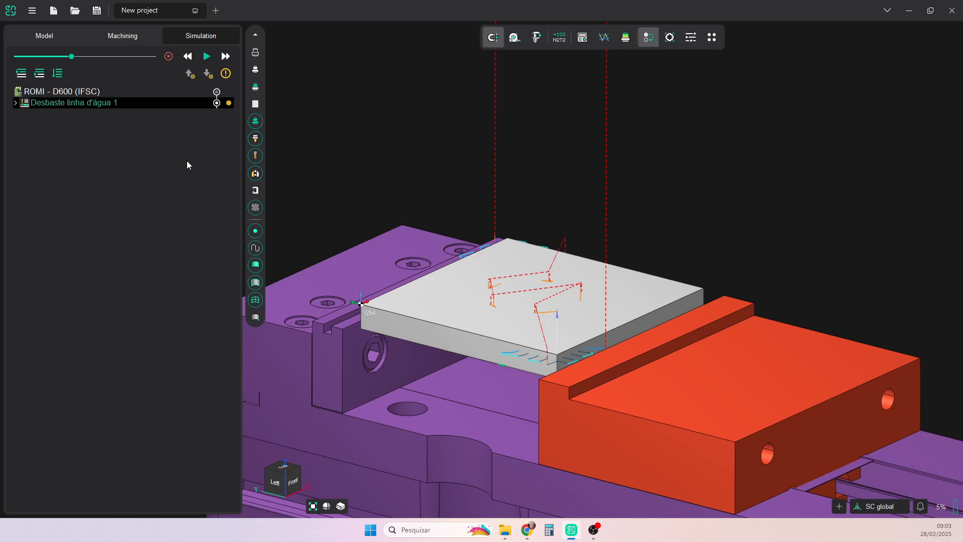
# - Run the material-removal simulation of the roughing operation and increase its playback speed
pyautogui.click(206, 57)
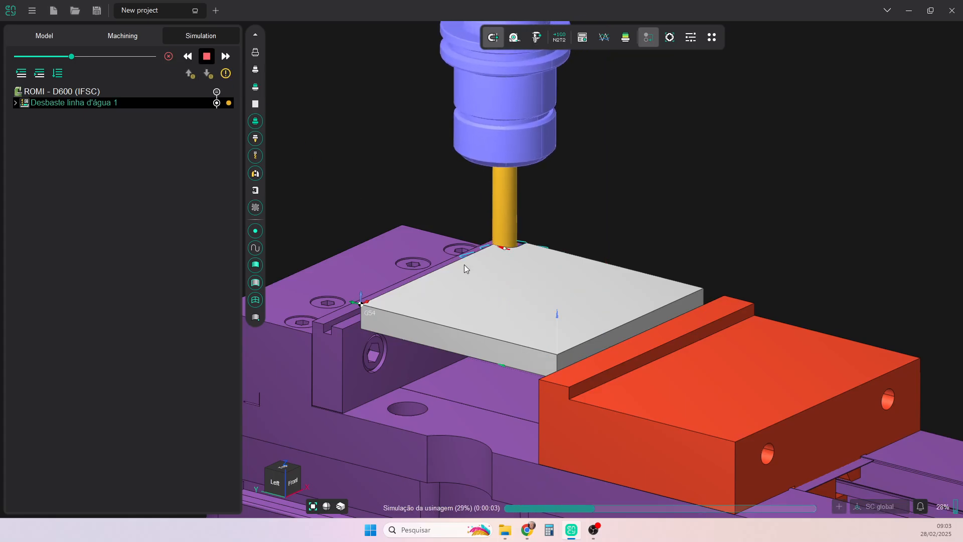
pyautogui.moveTo(464, 266); pyautogui.dragTo(526, 299, button='right')
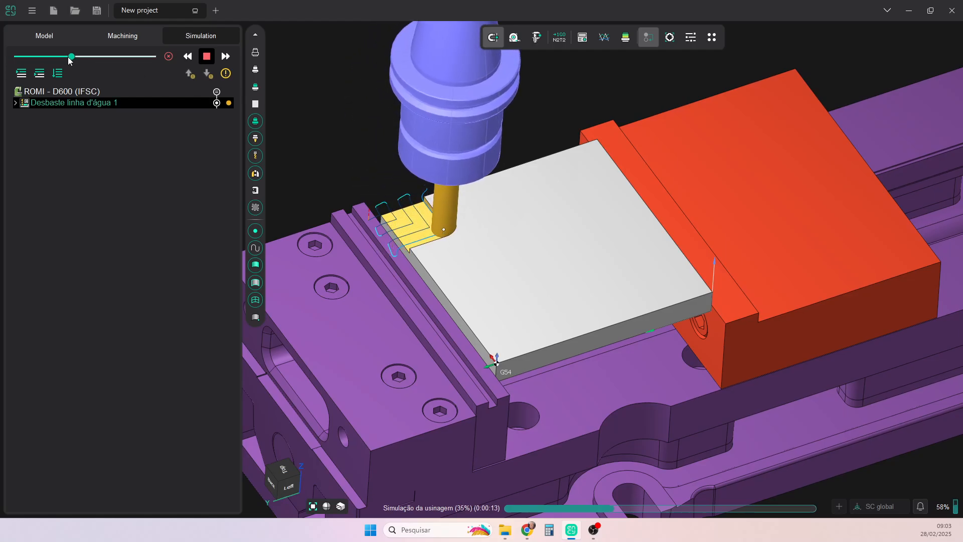
pyautogui.moveTo(76, 57); pyautogui.dragTo(86, 57)
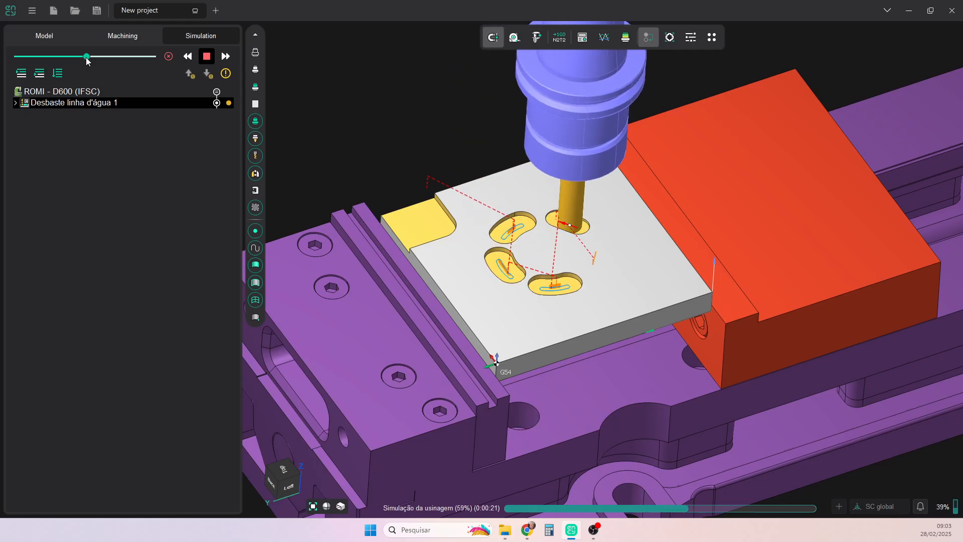
# - Examine the simulated roughing cuts, ramp plunges and linking moves in the kidney-shaped pockets and corner recess
pyautogui.moveTo(529, 274); pyautogui.dragTo(559, 227, button='middle')
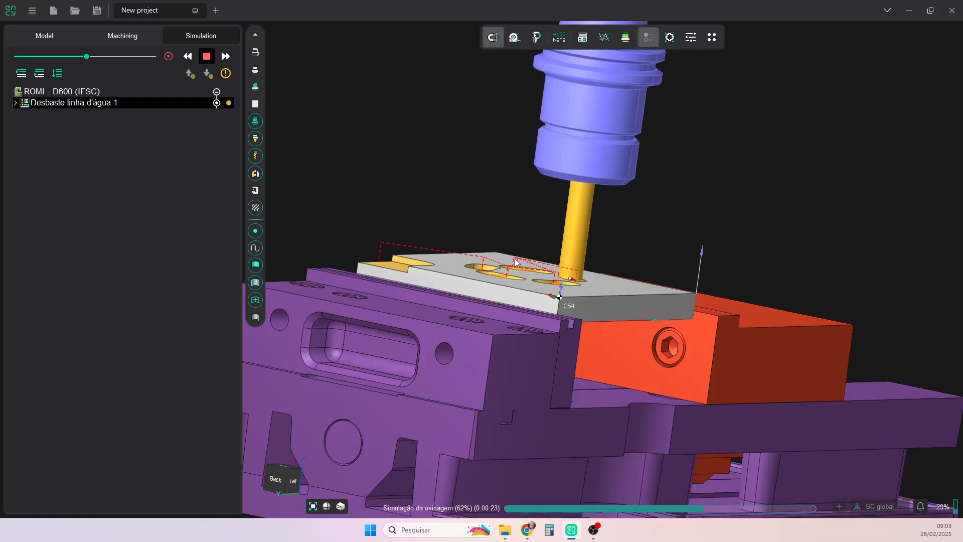
pyautogui.scroll(6, 510, 251)
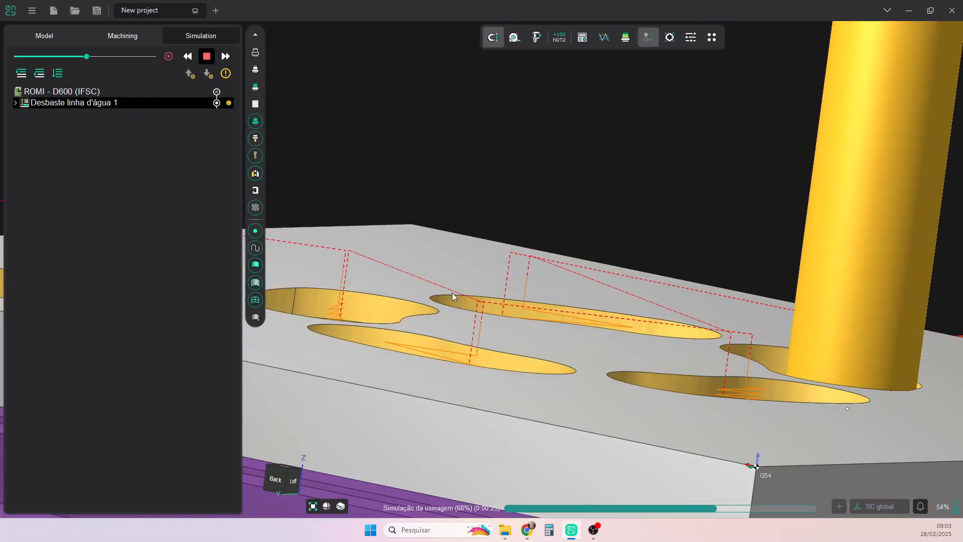
pyautogui.scroll(-6, 474, 302)
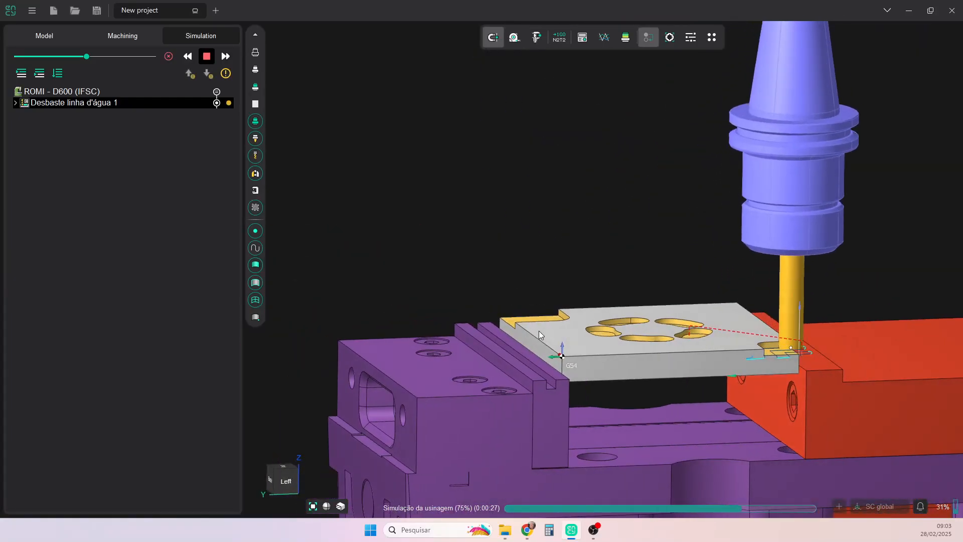
pyautogui.scroll(5, 755, 345)
pyautogui.scroll(-2, 737, 341)
pyautogui.scroll(-3, 737, 341)
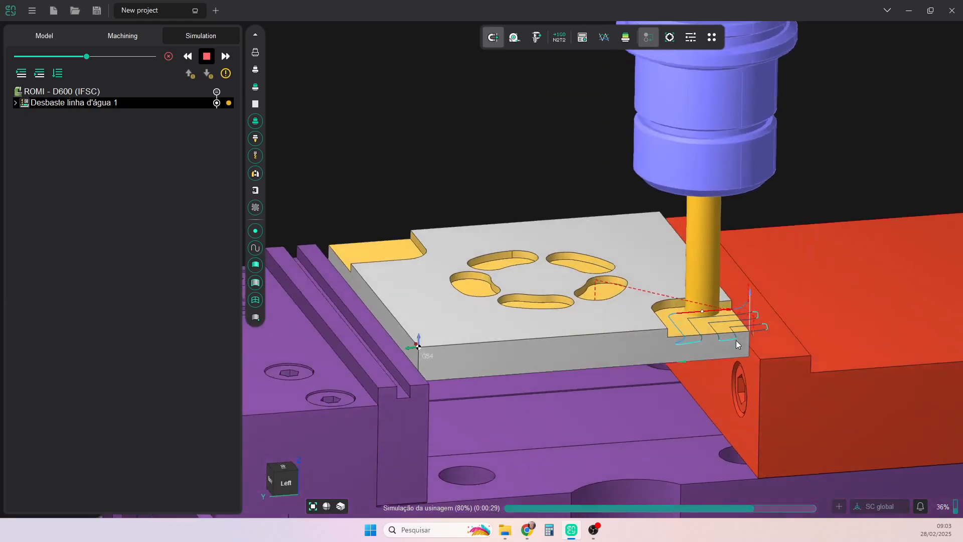
pyautogui.scroll(2, 736, 354)
pyautogui.scroll(-1, 609, 323)
pyautogui.scroll(-3, 608, 324)
pyautogui.moveTo(609, 324); pyautogui.dragTo(531, 305, button='middle')
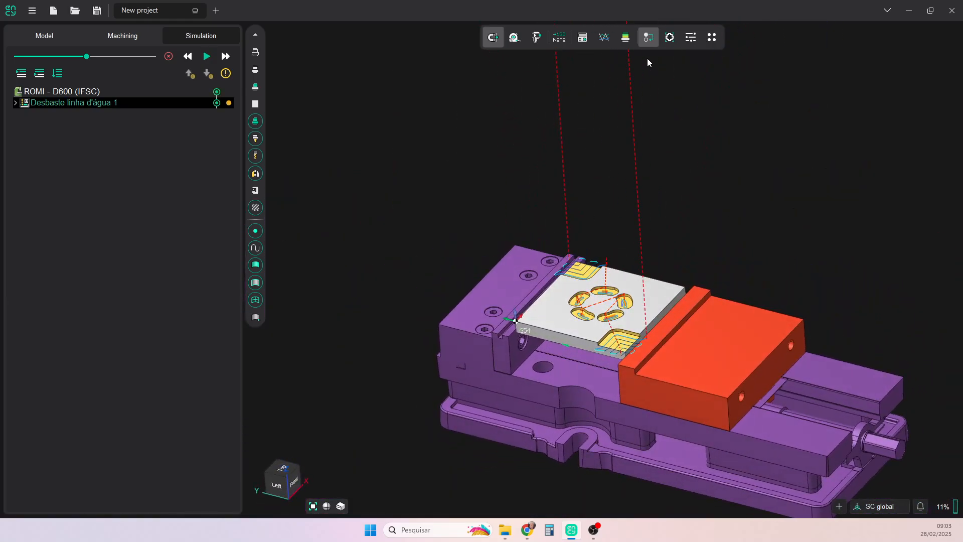
# - Return to machining setup and add a 3D flat-face finishing operation (Acabamento faces planas) after the roughing
pyautogui.click(128, 35)
pyautogui.scroll(-3, 548, 270)
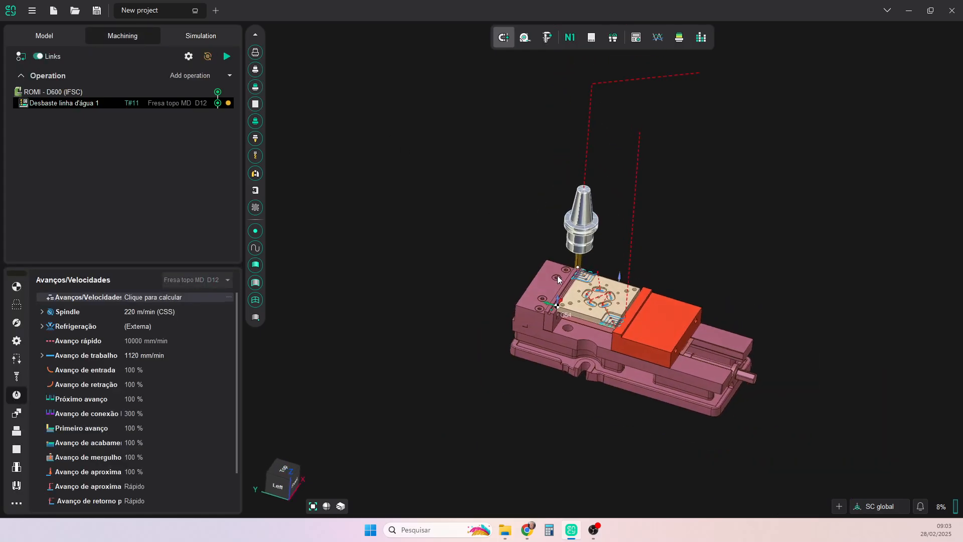
pyautogui.moveTo(558, 275); pyautogui.dragTo(537, 289, button='middle')
pyautogui.scroll(5, 551, 284)
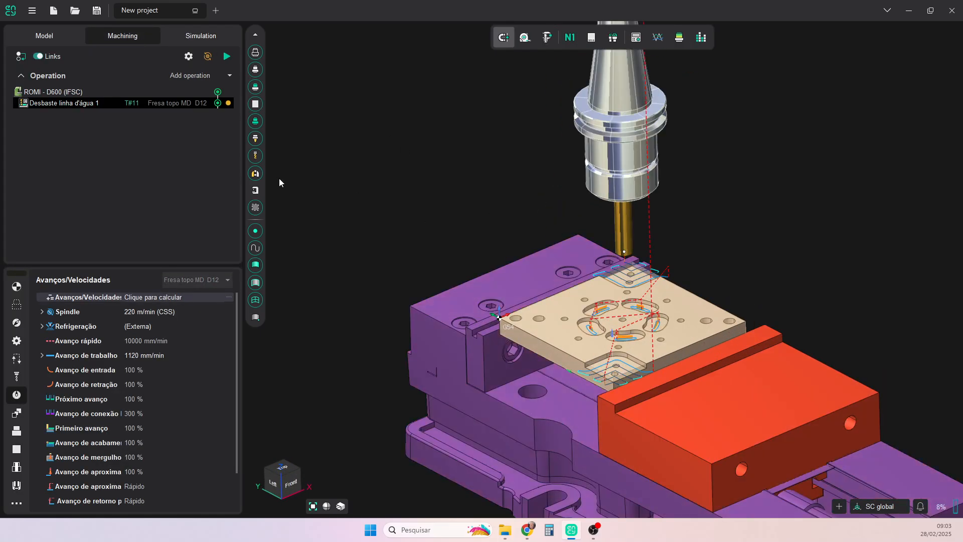
pyautogui.click(230, 75)
pyautogui.moveTo(216, 144)
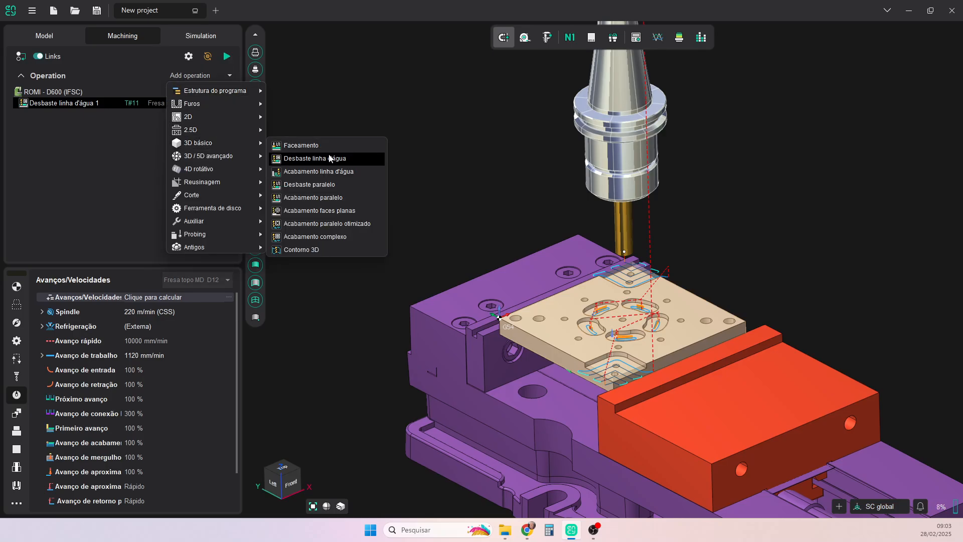
pyautogui.click(329, 210)
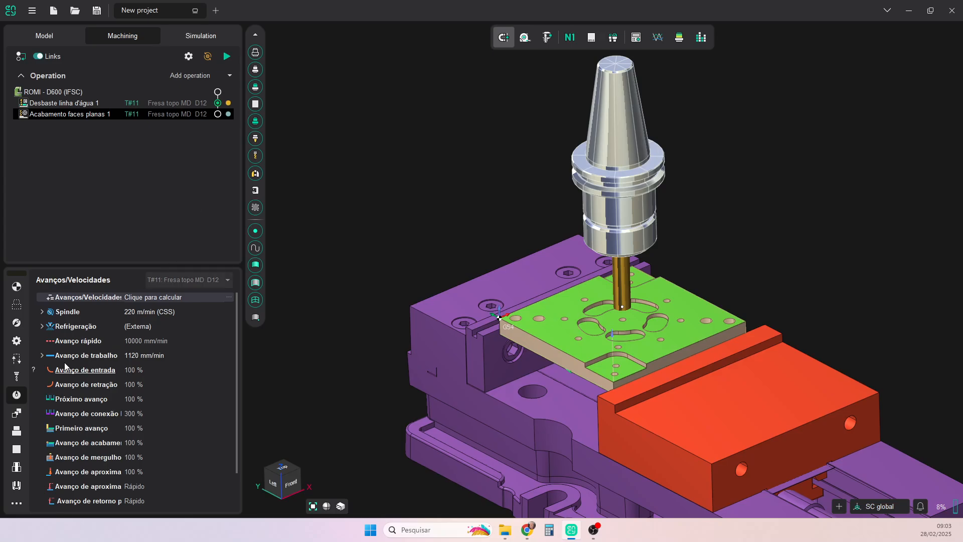
# - Set the flat-face finishing operation's cutting direction (Sentido de corte) to Concordante
pyautogui.click(14, 293)
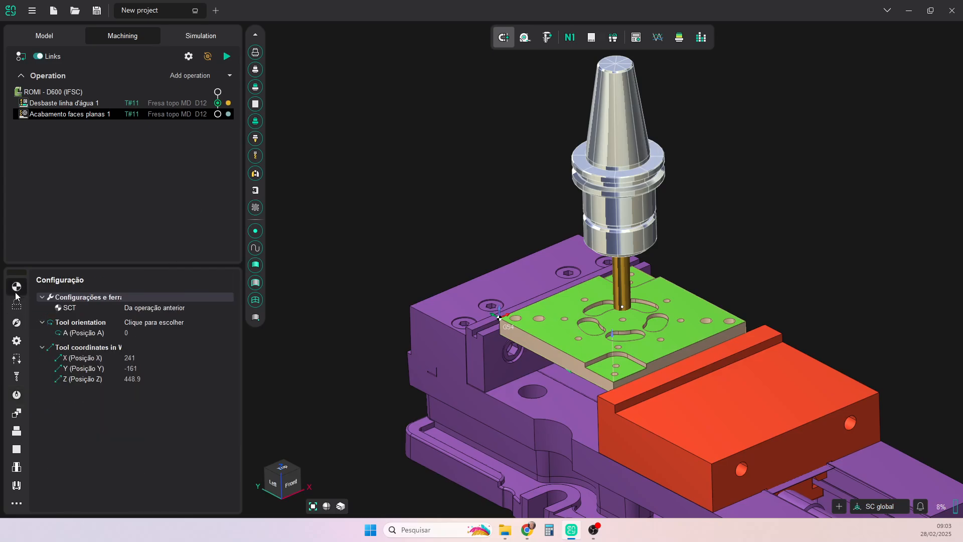
pyautogui.click(17, 304)
pyautogui.click(17, 323)
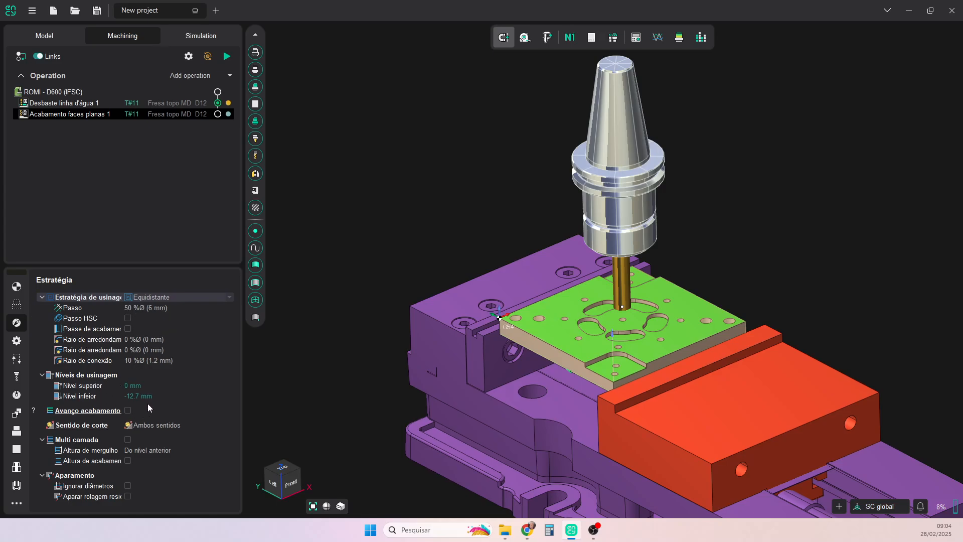
pyautogui.click(156, 424)
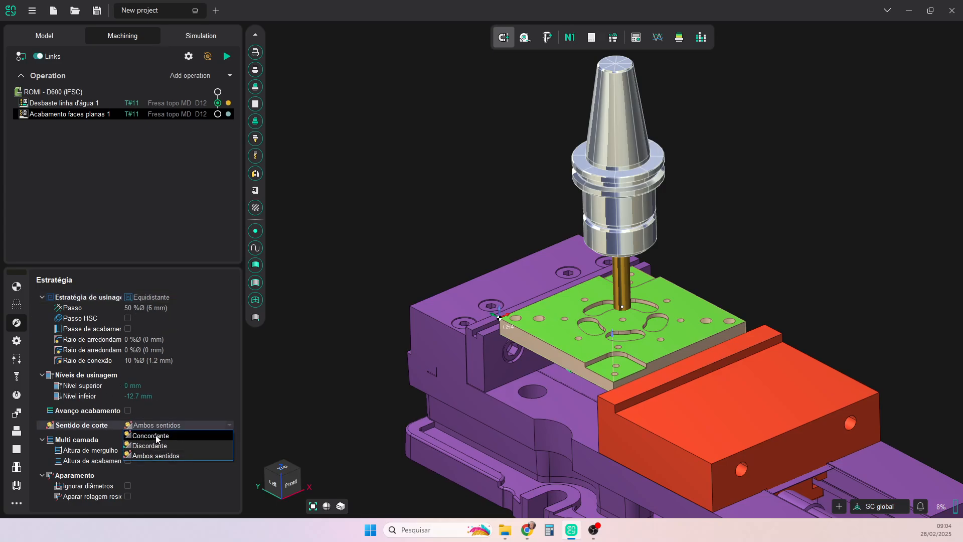
pyautogui.click(157, 436)
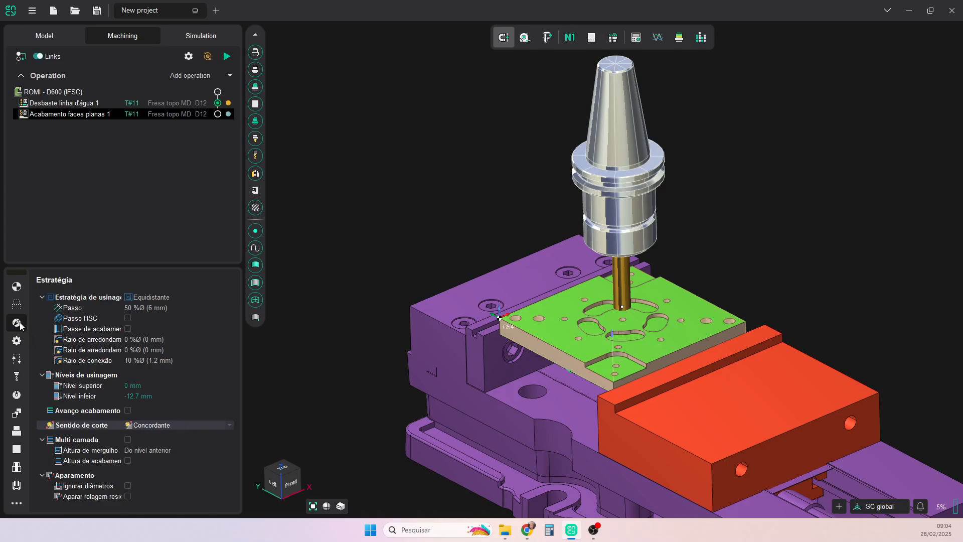
# - Set the flat-face finishing operation's radial stock allowance (Sobrematerial radial) to 0.3 mm
pyautogui.click(18, 341)
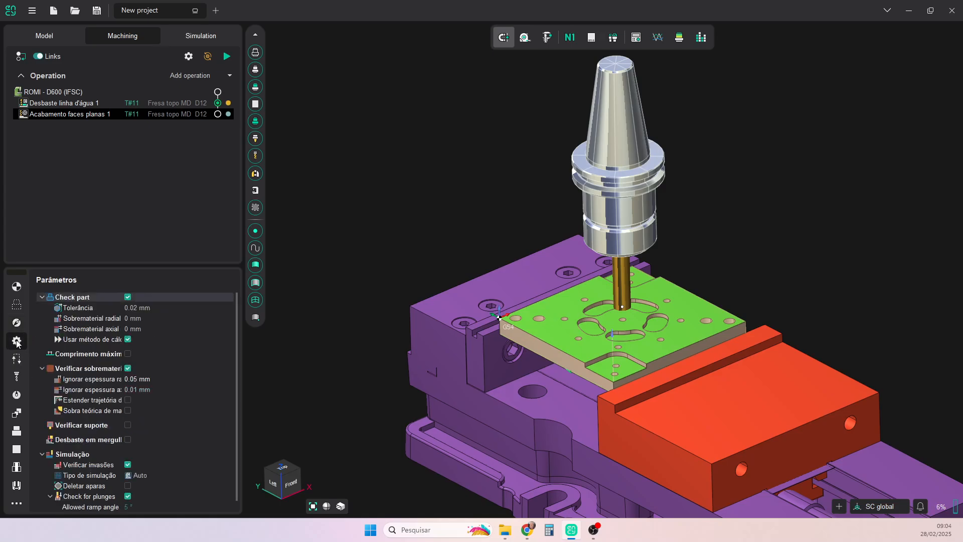
pyautogui.click(130, 320)
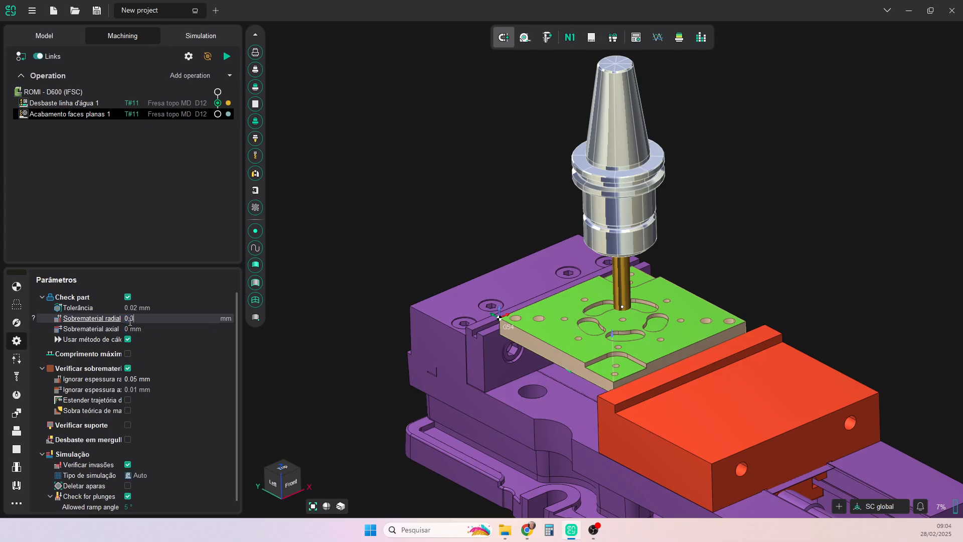
pyautogui.doubleClick(130, 319)
# - Set the finishing operation's safe level to 5 mm from the part and its next-level feed switch distance to 3 mm
pyautogui.click(16, 359)
pyautogui.doubleClick(139, 354)
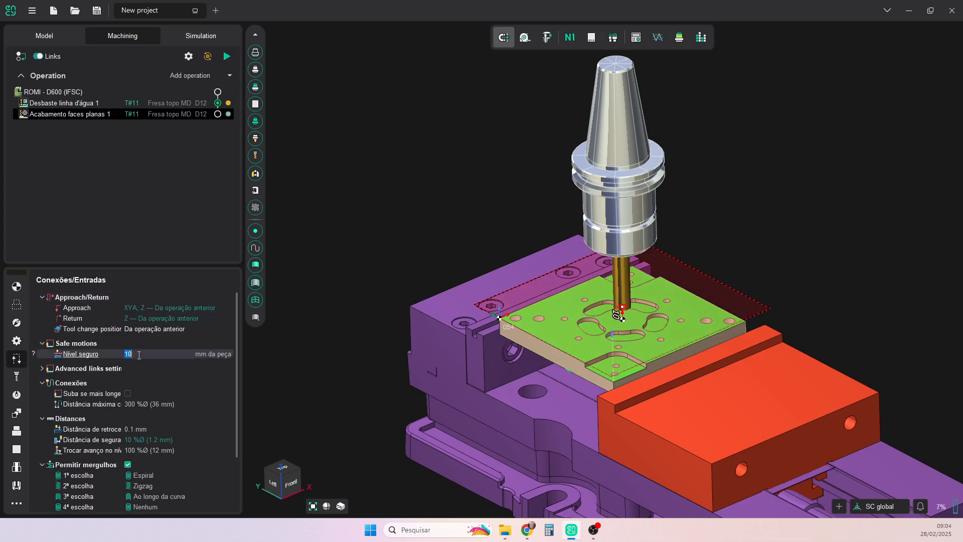
pyautogui.write('5')
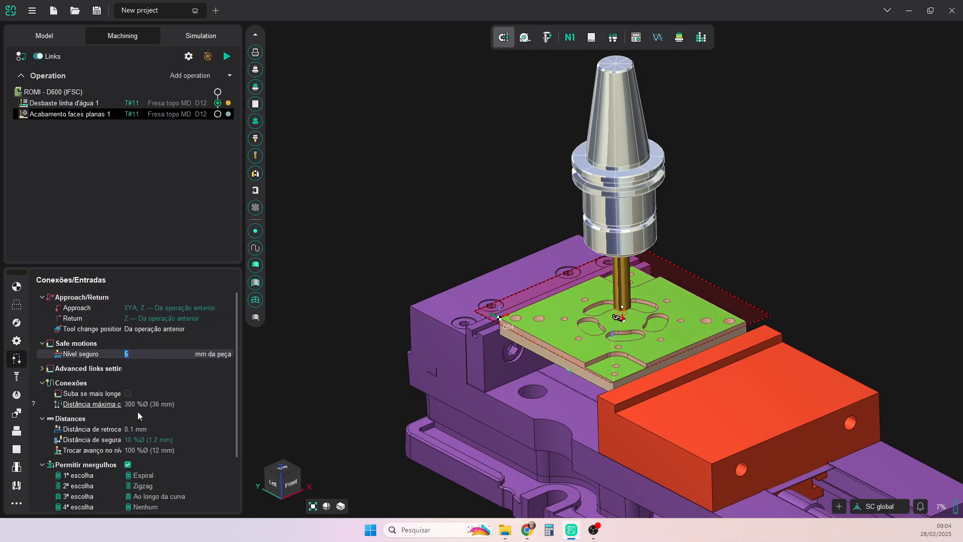
pyautogui.doubleClick(164, 450)
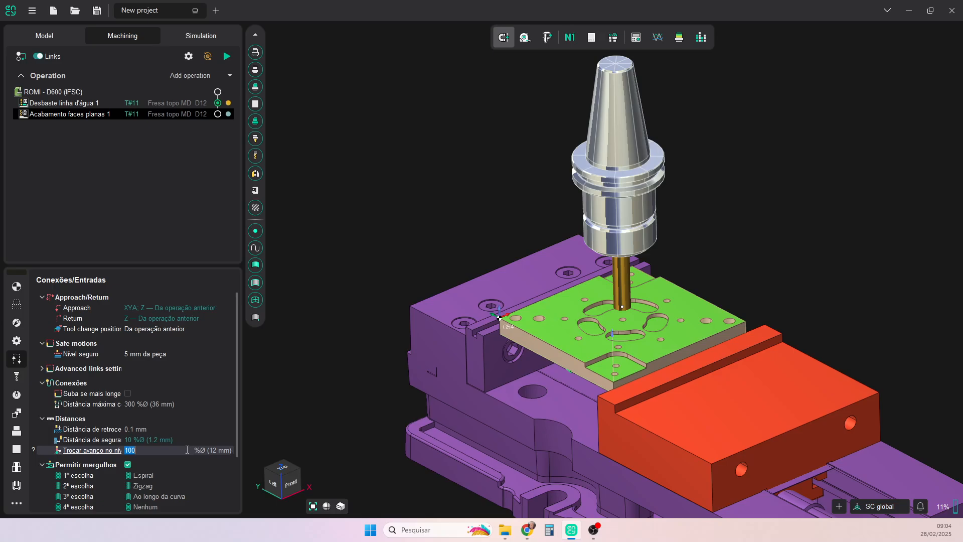
pyautogui.click(224, 450)
pyautogui.click(154, 469)
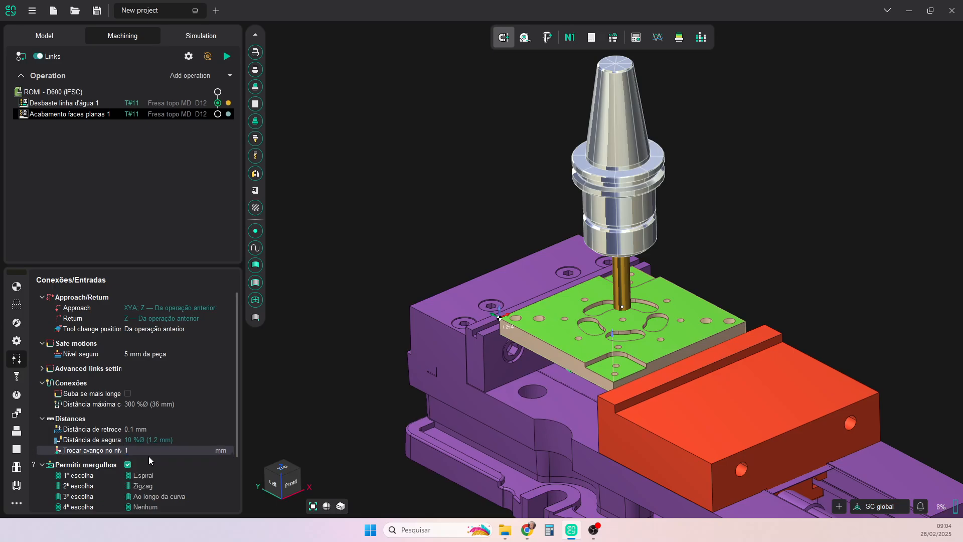
# - Generate the flat-face finishing toolpath, inspect its passes, and simulate it on the roughed workpiece
pyautogui.click(230, 55)
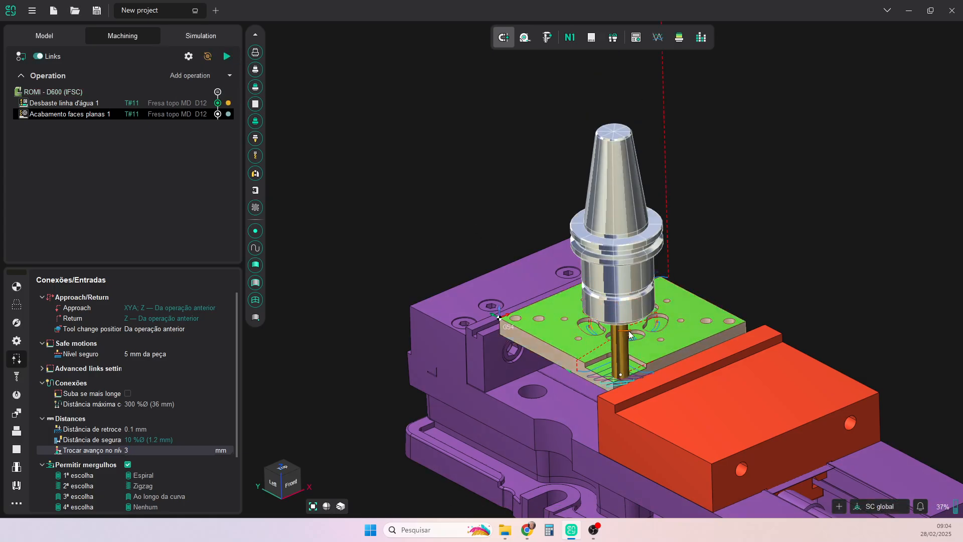
pyautogui.scroll(3, 627, 330)
pyautogui.scroll(-2, 501, 288)
pyautogui.moveTo(501, 288); pyautogui.dragTo(519, 276, button='middle')
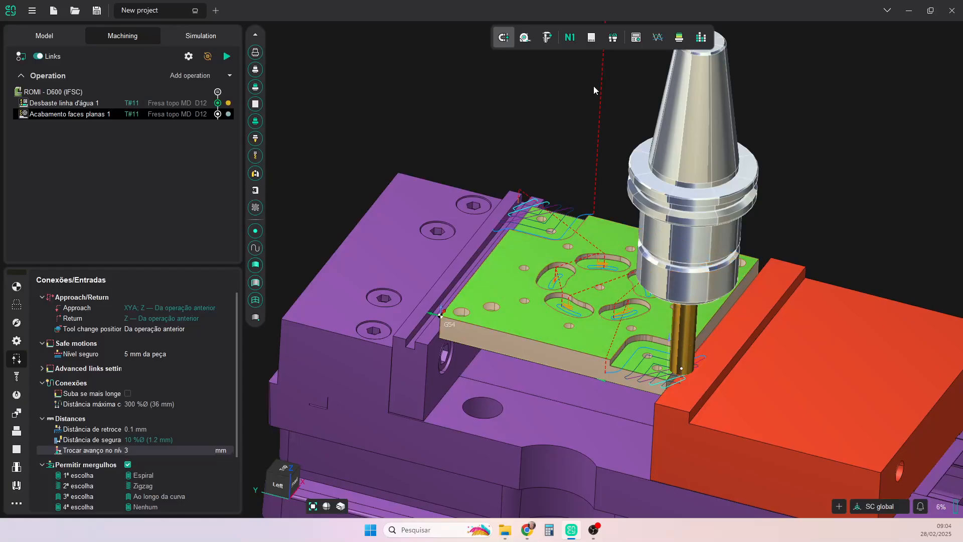
pyautogui.click(203, 36)
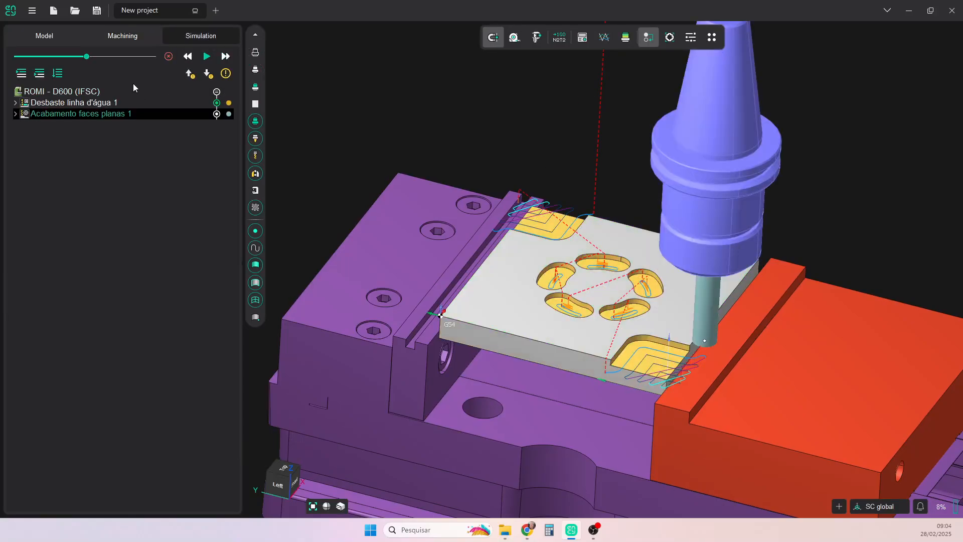
pyautogui.click(212, 58)
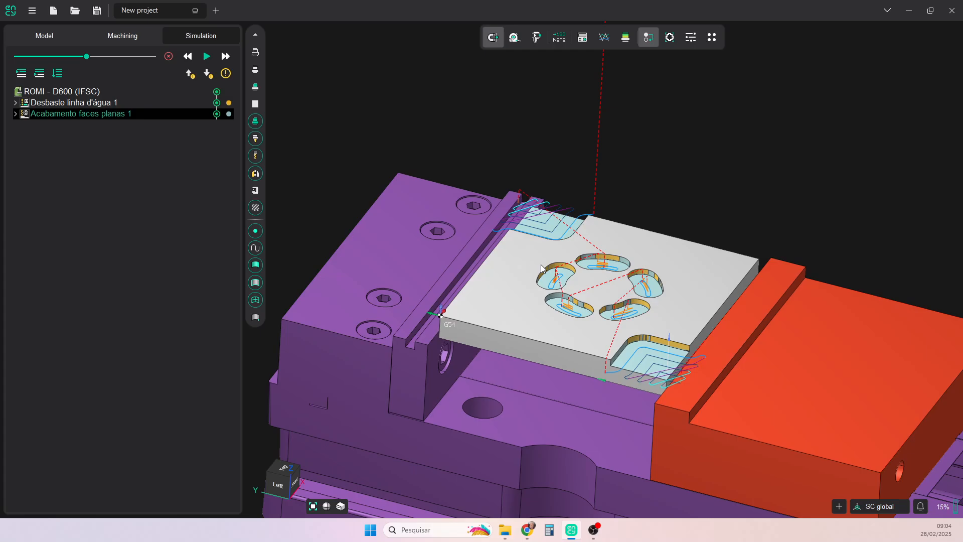
# - Return to machining setup and add a 2D contour operation (Contorno 2D) after the flat-face finishing
pyautogui.click(122, 36)
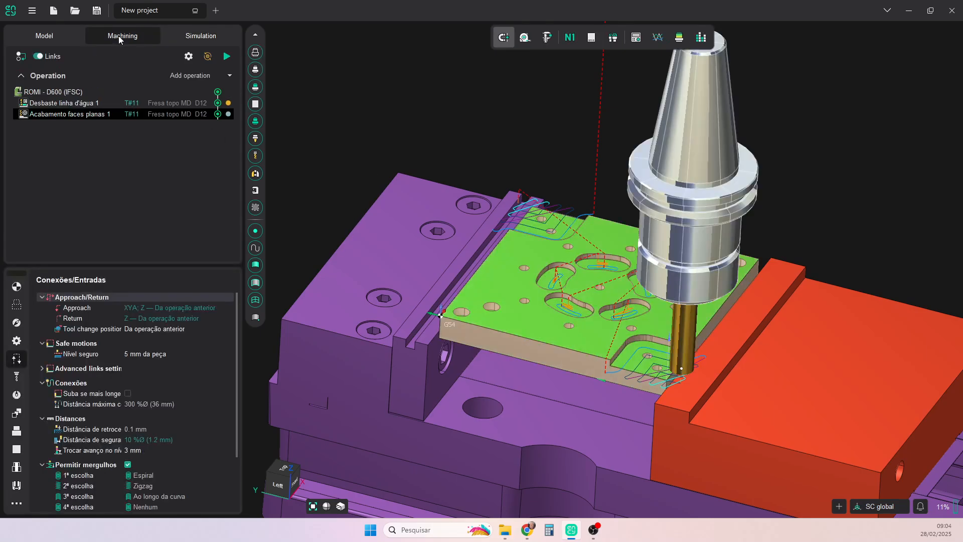
pyautogui.scroll(-3, 482, 271)
pyautogui.moveTo(481, 271); pyautogui.dragTo(494, 285, button='middle')
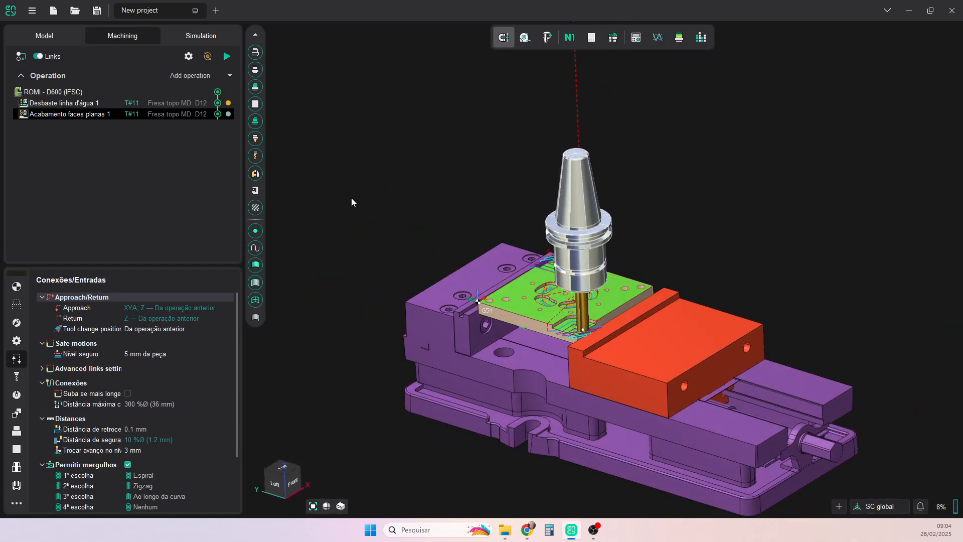
pyautogui.click(230, 76)
pyautogui.moveTo(218, 119)
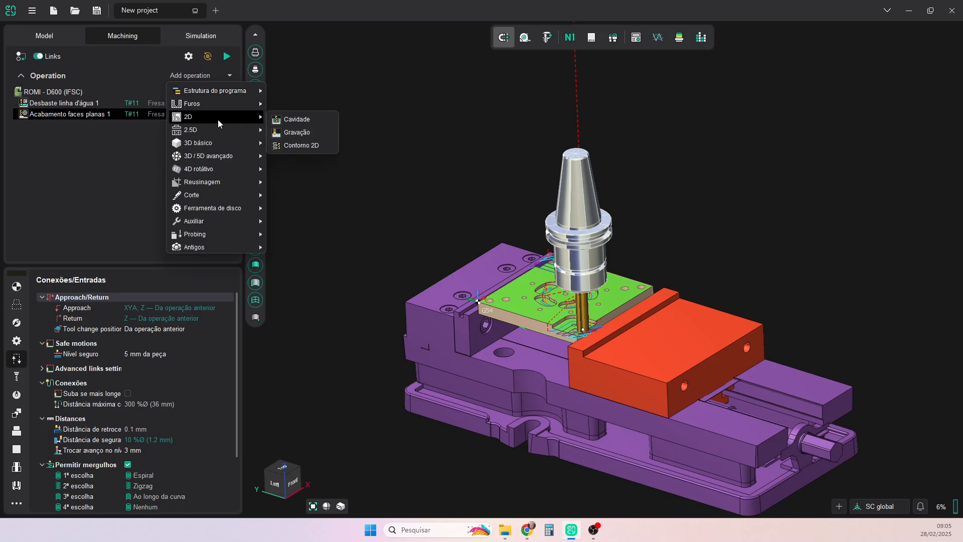
pyautogui.click(303, 146)
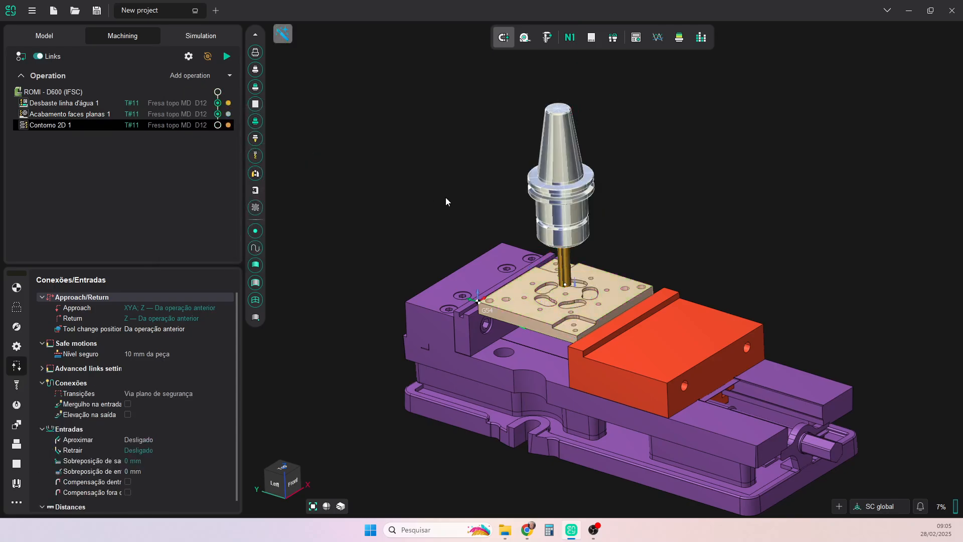
# - Assign the FRESA TOPO D8 end mill from the Romi D600 Aluminio library to the 2D contour operation
pyautogui.click(170, 125)
pyautogui.click(329, 198)
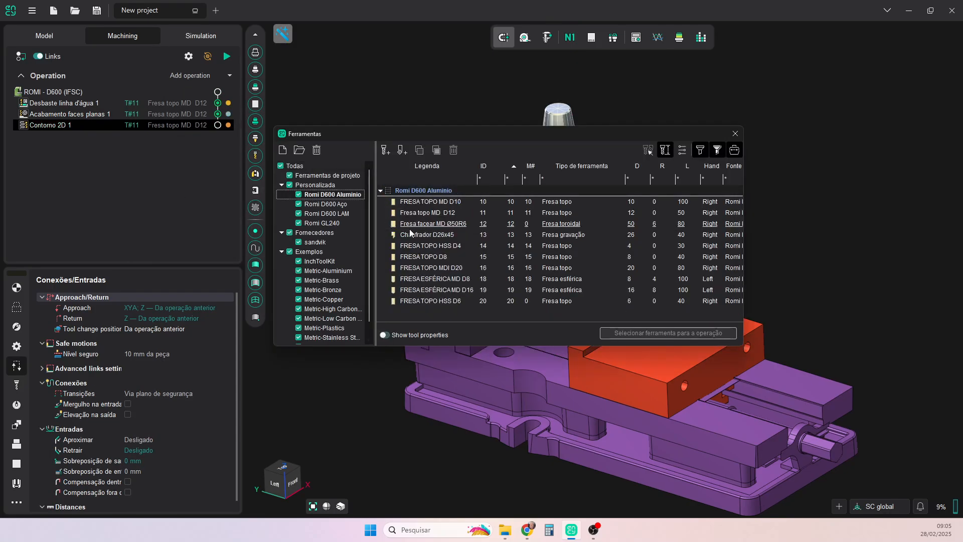
pyautogui.click(426, 256)
pyautogui.click(664, 337)
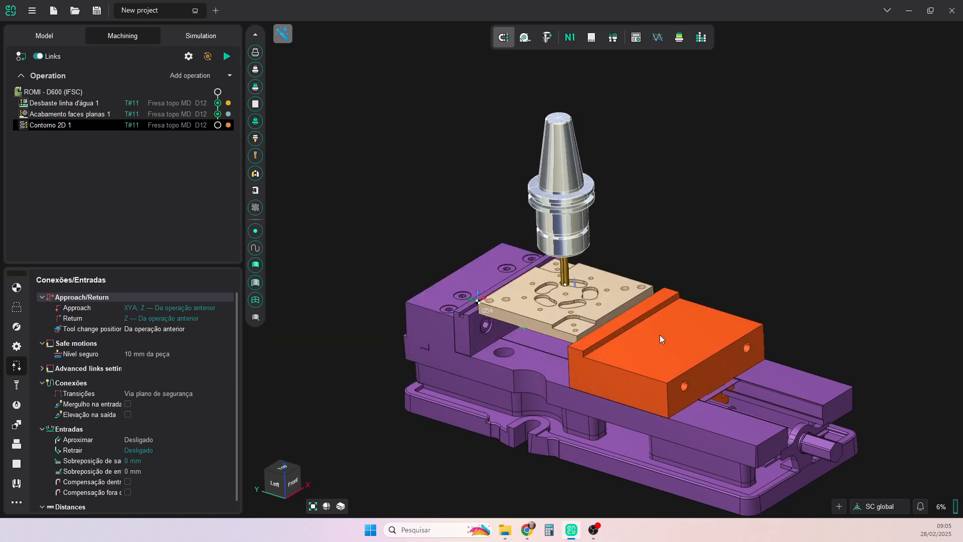
# - Set the 2D contour operation's safe level (Nível seguro) to 5 mm from the part
pyautogui.scroll(4, 429, 213)
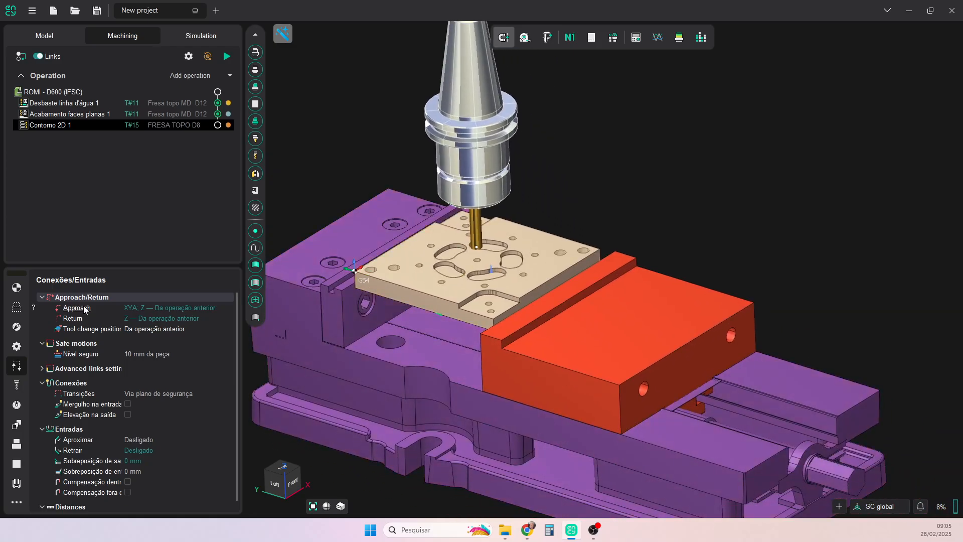
pyautogui.click(142, 354)
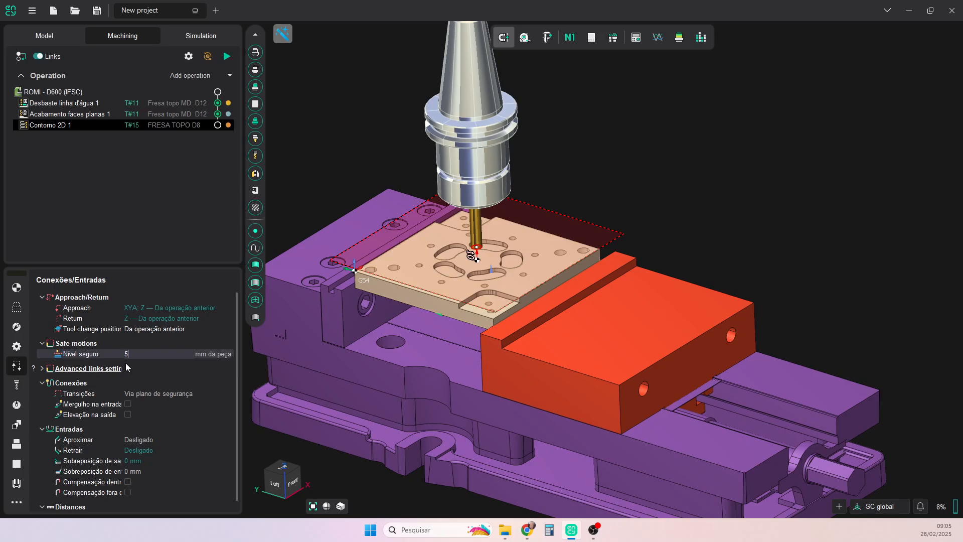
pyautogui.write('5')
pyautogui.press('Return')
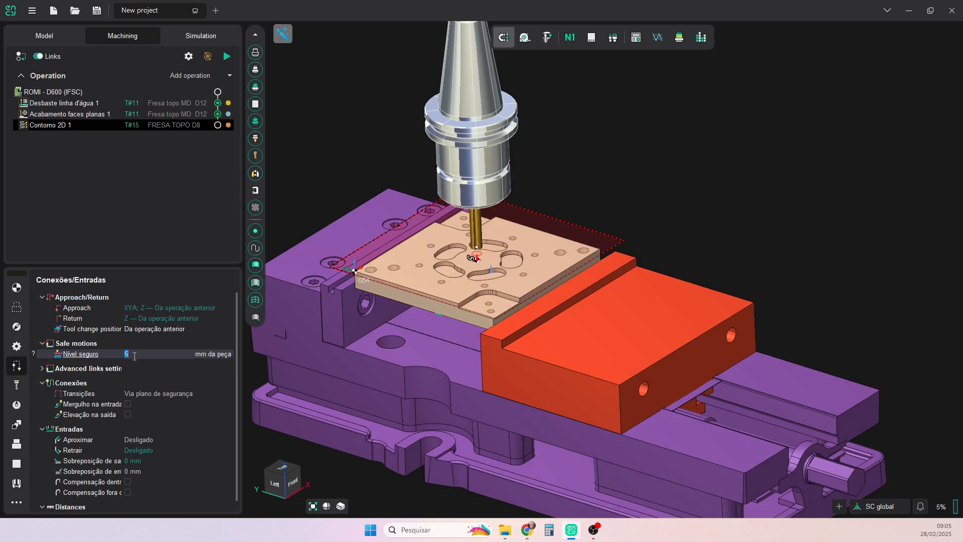
# - Add the top edges of the five kidney-shaped pockets as curves to the 2D contour operation's job assignment
pyautogui.click(33, 394)
pyautogui.click(16, 307)
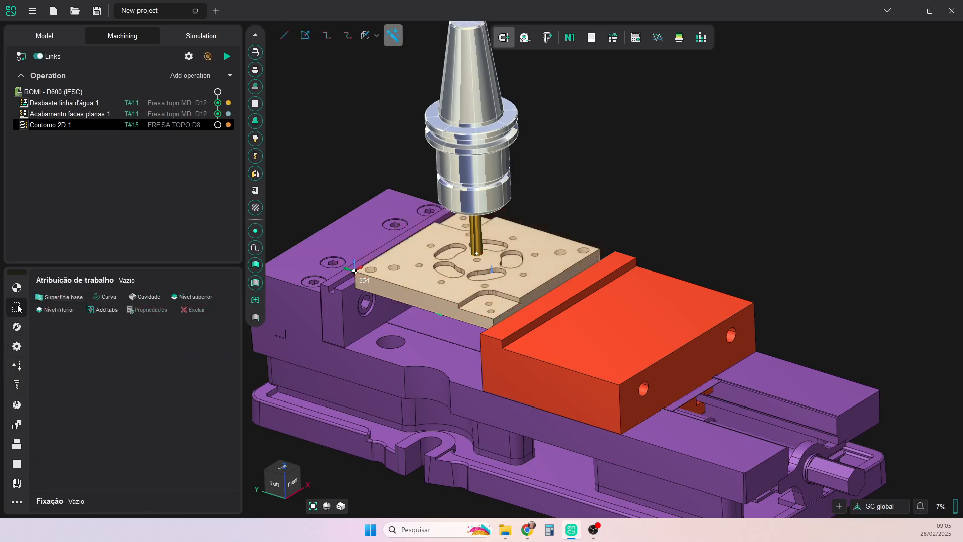
pyautogui.scroll(3, 501, 259)
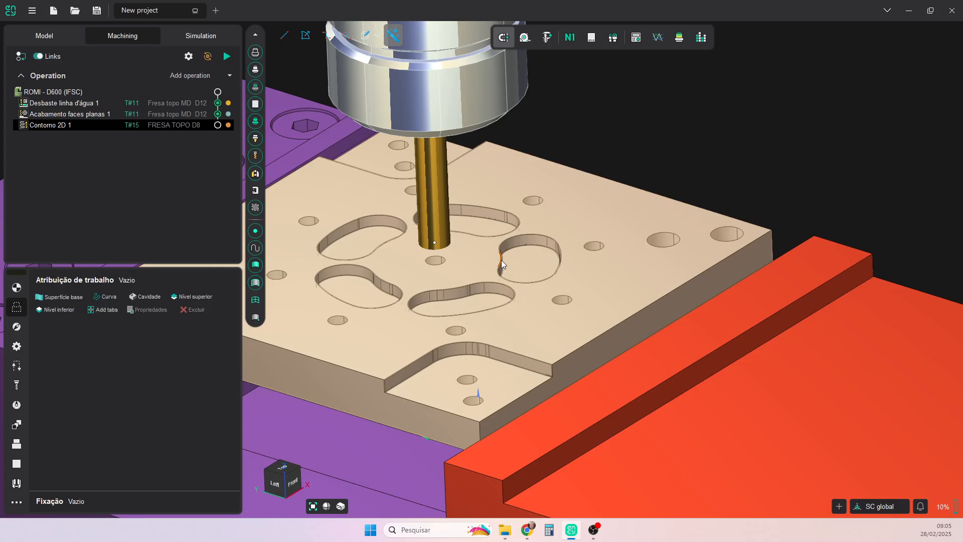
pyautogui.click(485, 208)
pyautogui.click(369, 215)
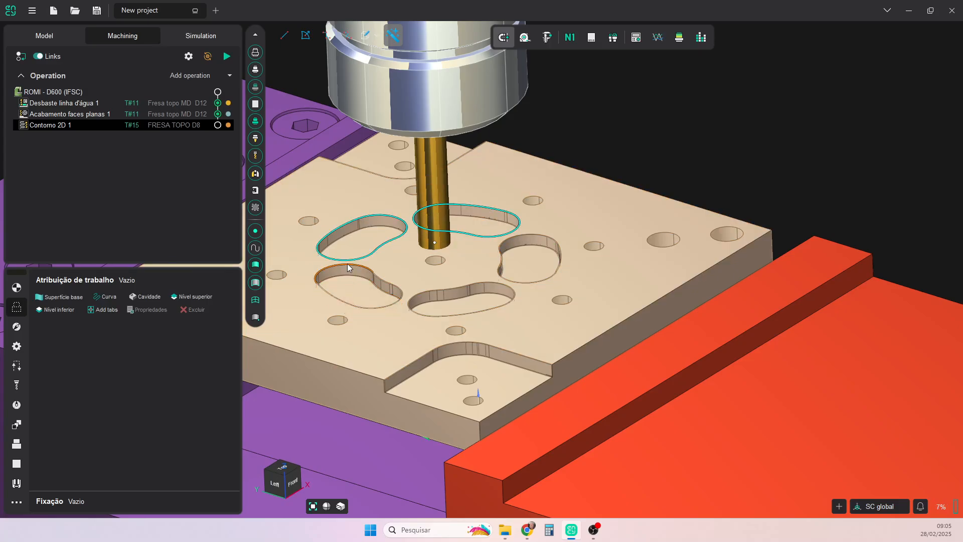
pyautogui.click(347, 264)
pyautogui.click(521, 234)
pyautogui.click(459, 290)
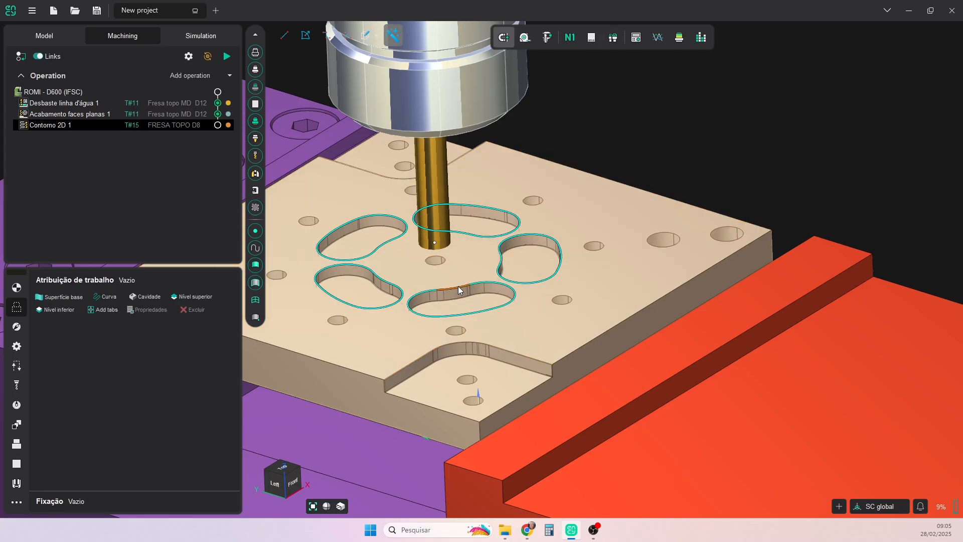
pyautogui.click(105, 296)
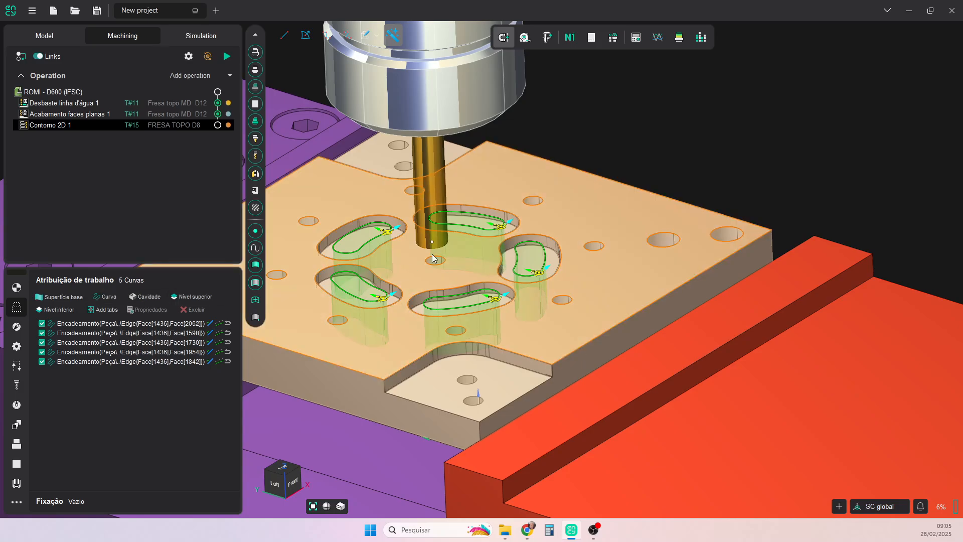
# - Set the contour's upper level (Nível superior) from the part's top face and its lower level (Nível inferior) from a kidney pocket's floor
pyautogui.click(470, 249)
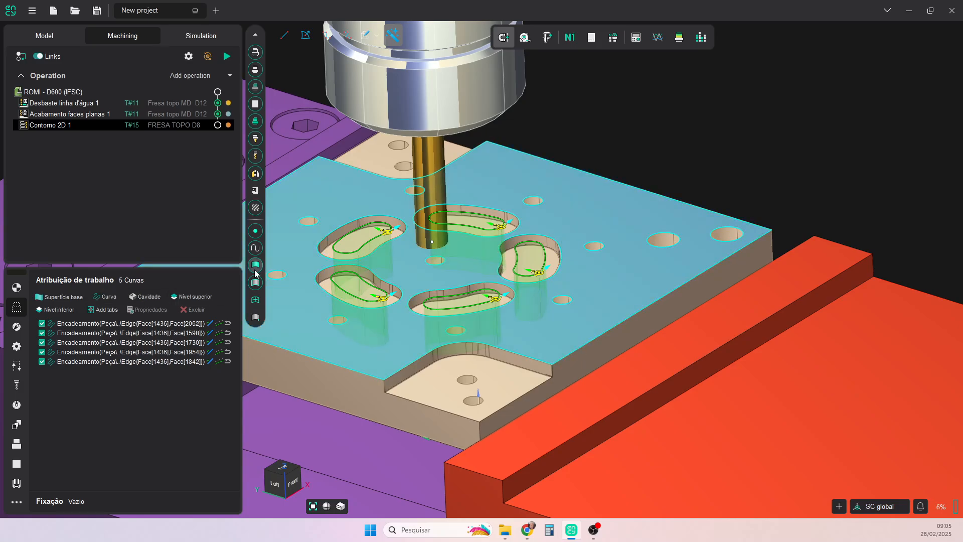
pyautogui.click(186, 297)
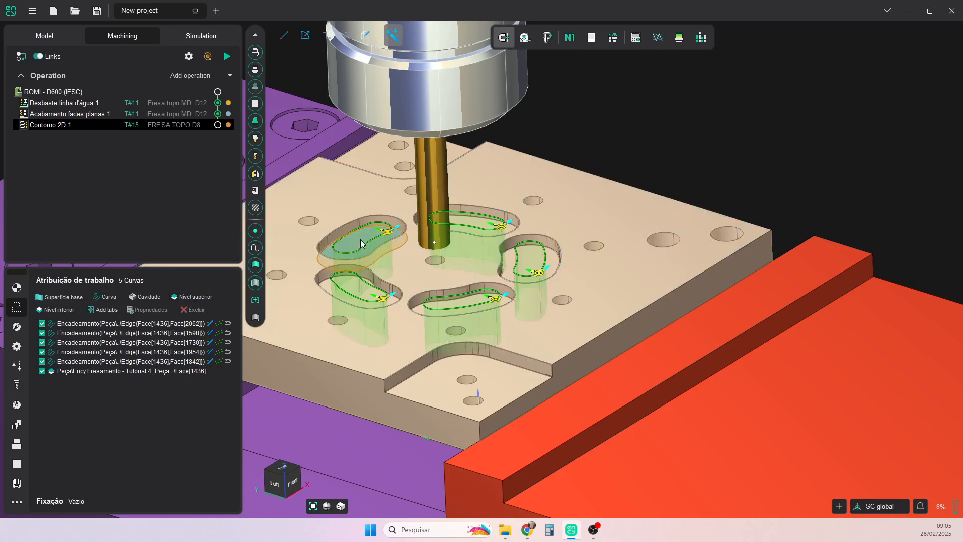
pyautogui.click(62, 310)
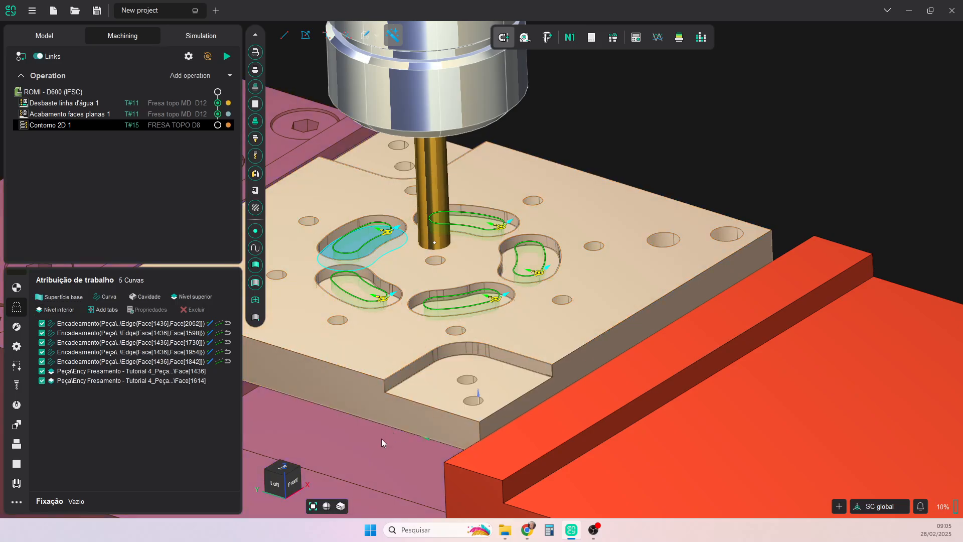
# - In the top view, move the left kidney pocket's contour start point to about the middle of its outer wall
pyautogui.click(282, 468)
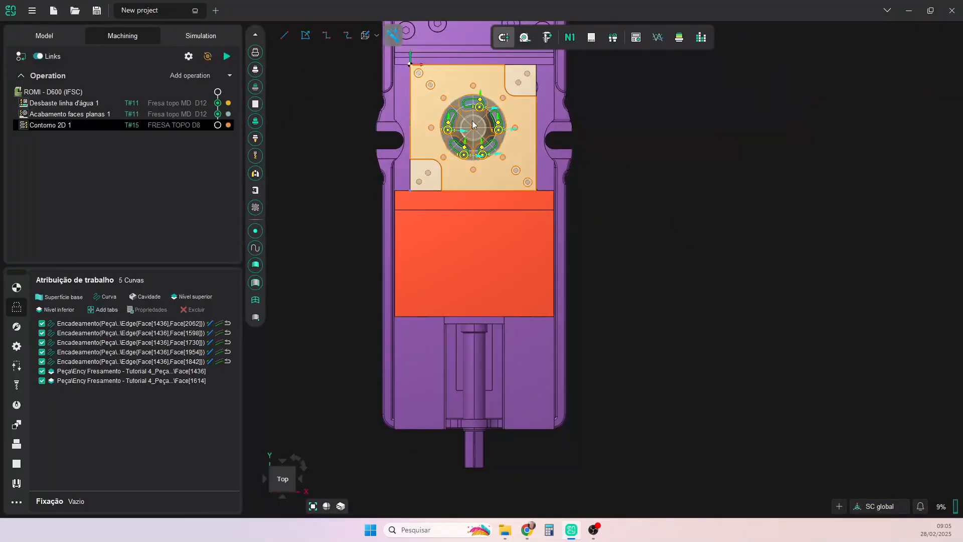
pyautogui.scroll(5, 459, 129)
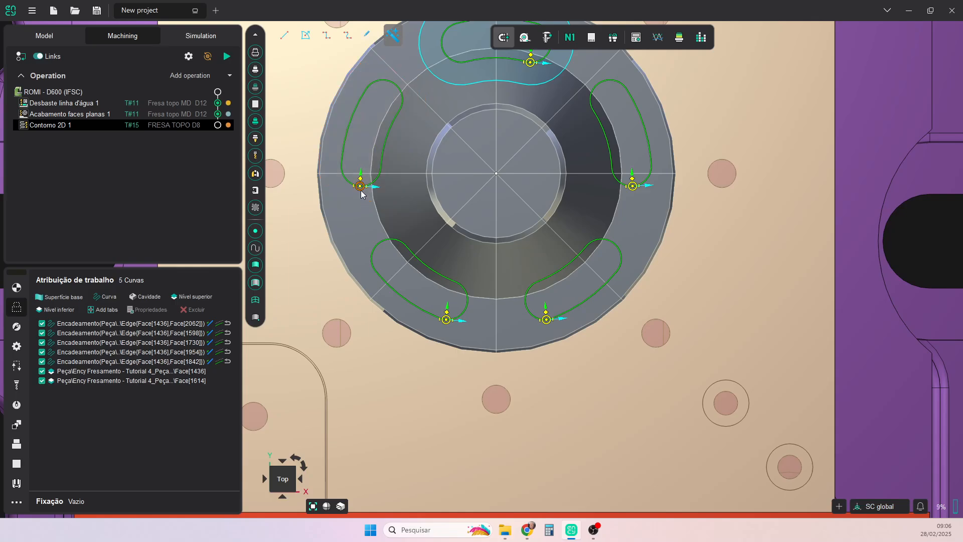
pyautogui.moveTo(352, 190); pyautogui.dragTo(351, 189)
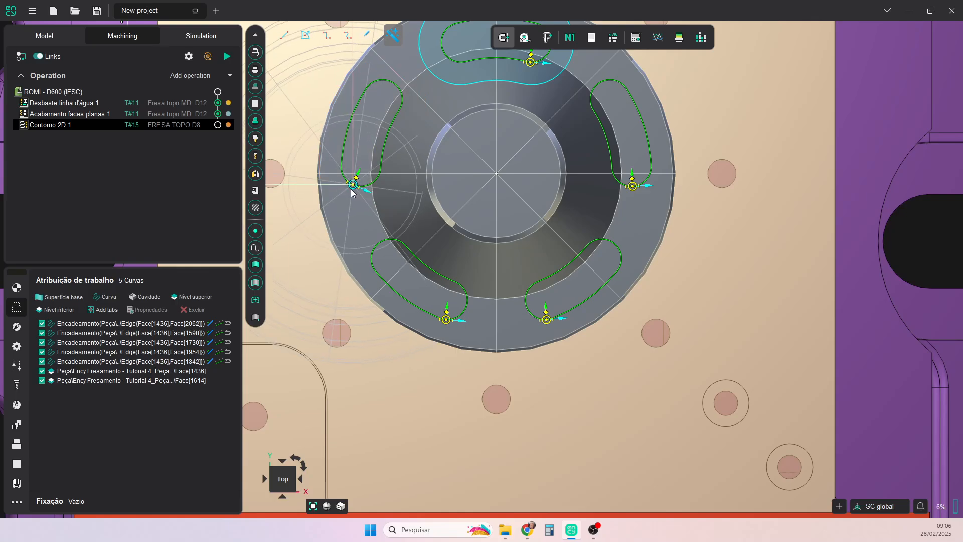
pyautogui.moveTo(352, 192)
pyautogui.mouseDown()
pyautogui.moveTo(346, 131)
pyautogui.moveTo(345, 165)
pyautogui.moveTo(359, 186)
pyautogui.mouseUp()
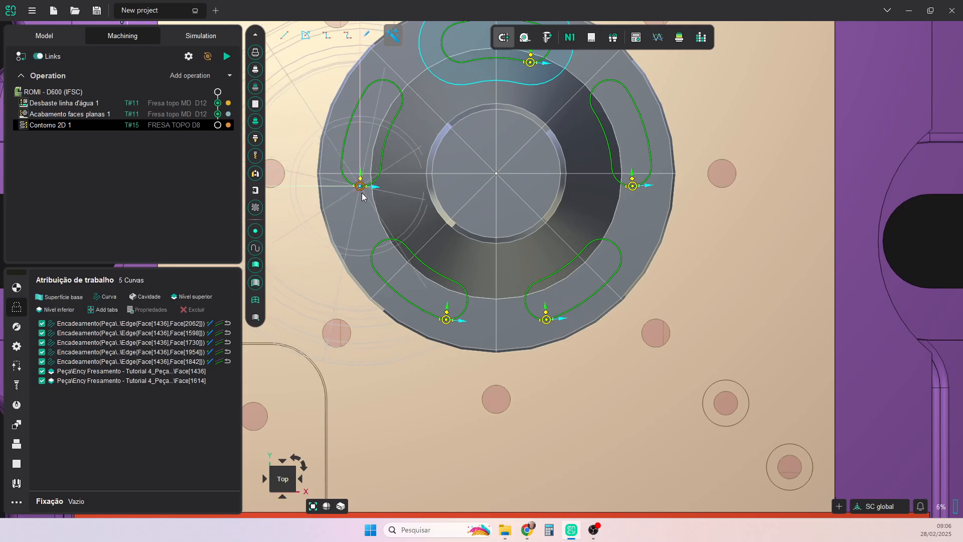
pyautogui.moveTo(360, 190)
pyautogui.mouseDown()
pyautogui.moveTo(328, 148)
pyautogui.moveTo(338, 129)
pyautogui.moveTo(366, 133)
pyautogui.mouseUp()
# - Hide the tool holder and shape the left pocket's entry and exit moves as 90° arcs of about 2.2 mm radius
pyautogui.scroll(8, 366, 134)
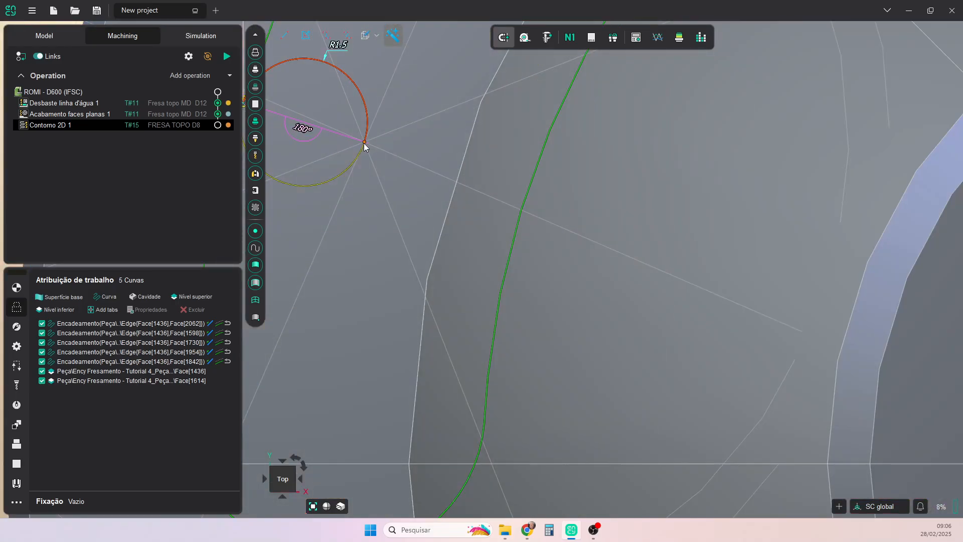
pyautogui.scroll(-3, 370, 155)
pyautogui.moveTo(366, 150); pyautogui.dragTo(373, 150)
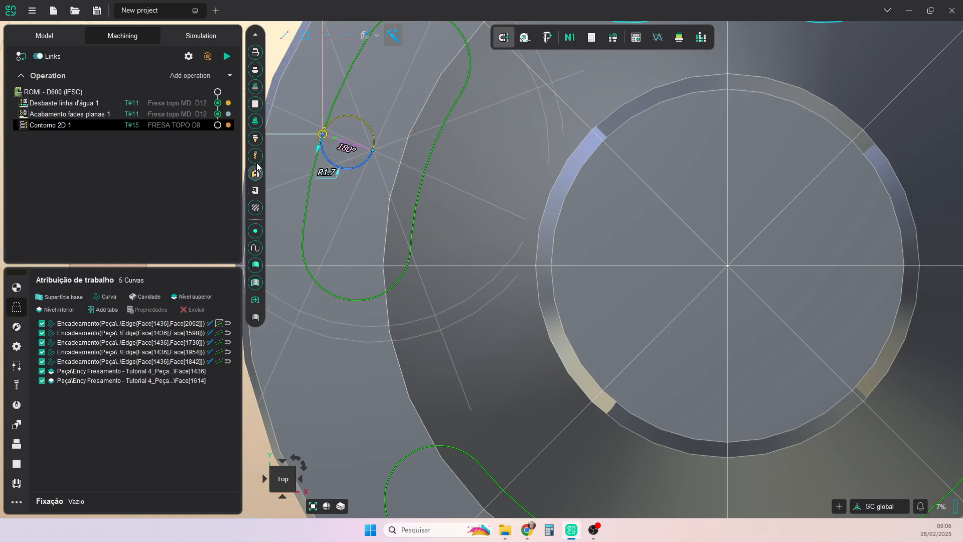
pyautogui.click(256, 137)
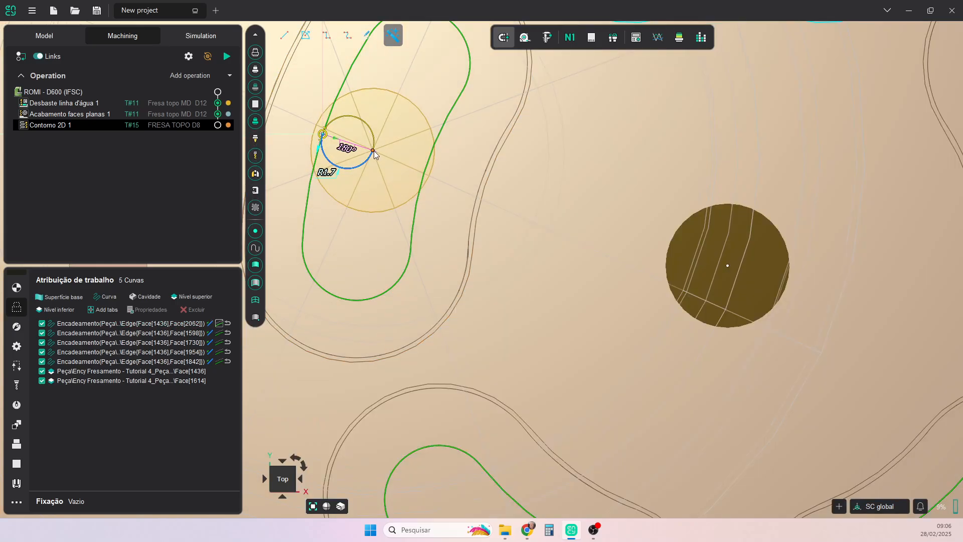
pyautogui.moveTo(372, 150); pyautogui.dragTo(370, 121)
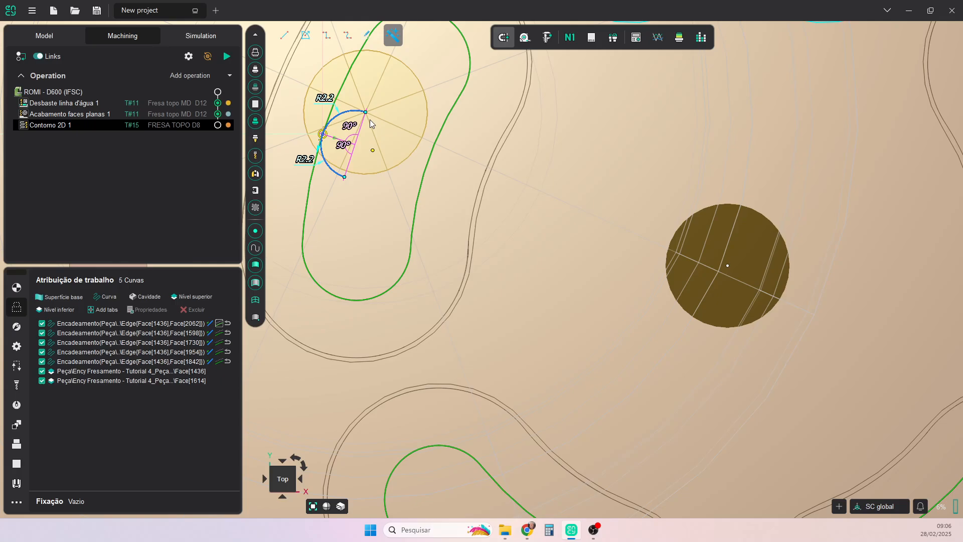
# - Move the contour start points of the other four kidney pockets to about the middle of their outer walls
pyautogui.scroll(-5, 368, 125)
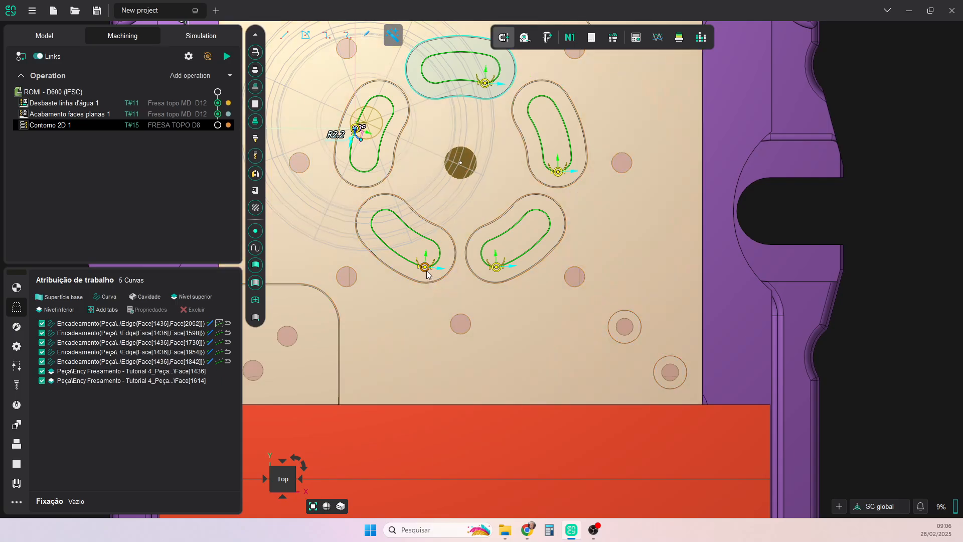
pyautogui.moveTo(427, 271); pyautogui.dragTo(389, 261)
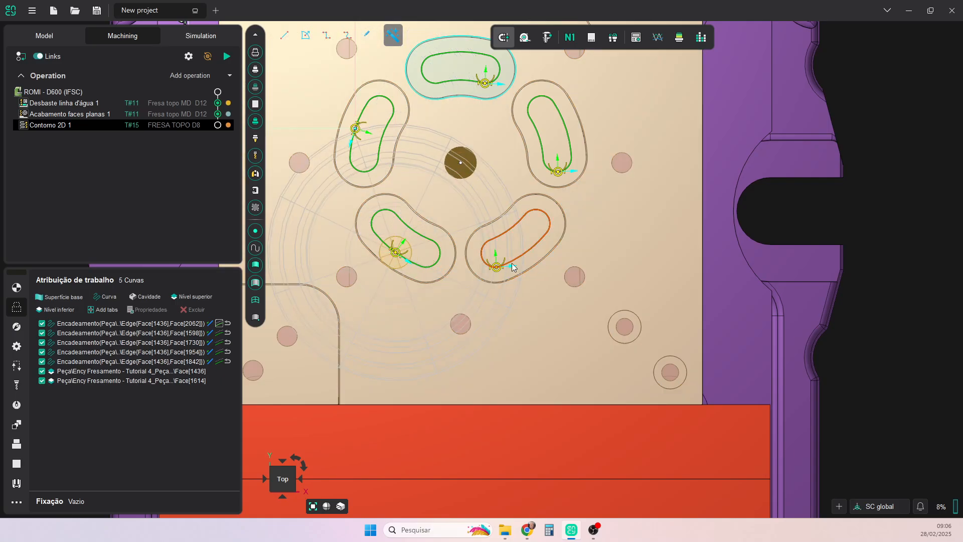
pyautogui.moveTo(497, 267); pyautogui.dragTo(529, 255)
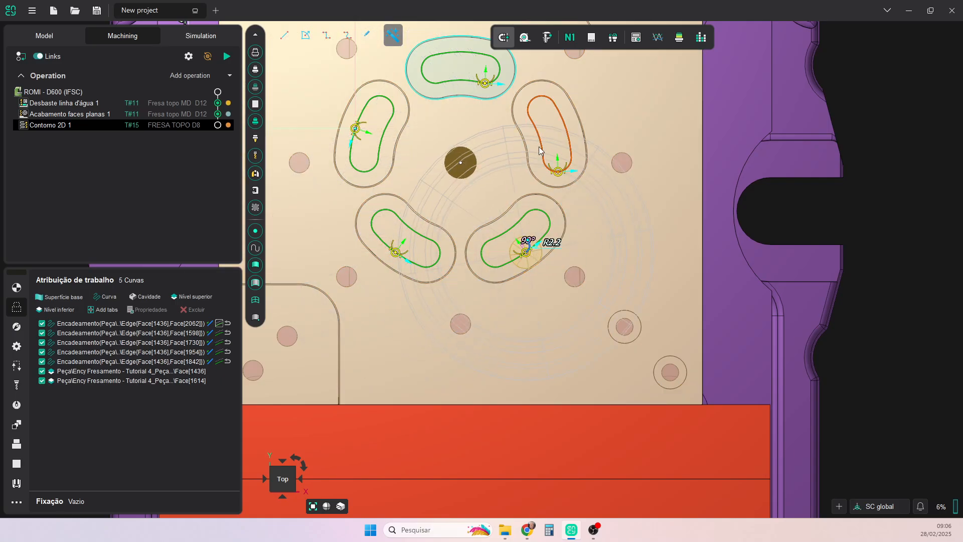
pyautogui.moveTo(559, 172); pyautogui.dragTo(569, 129)
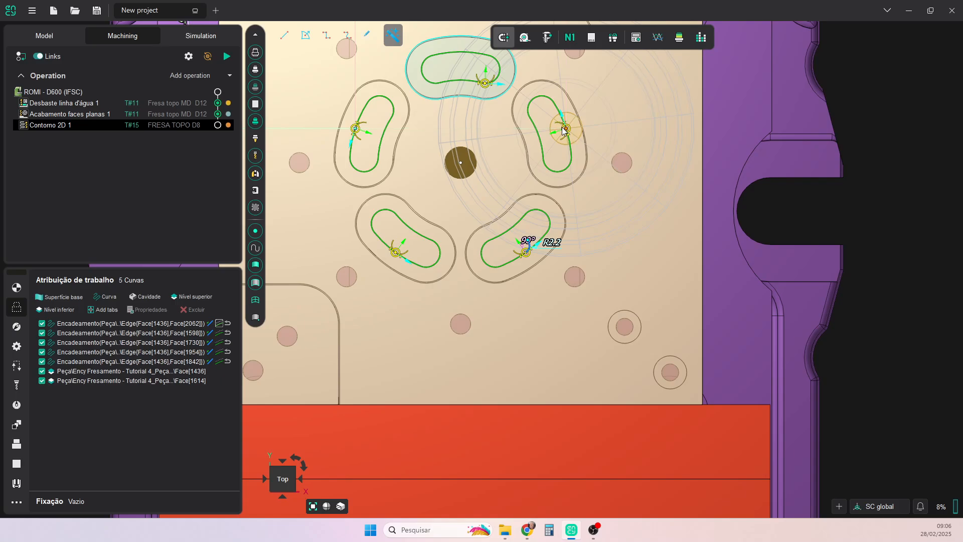
pyautogui.moveTo(485, 83)
pyautogui.mouseDown()
pyautogui.moveTo(475, 53)
pyautogui.moveTo(457, 45)
pyautogui.mouseUp()
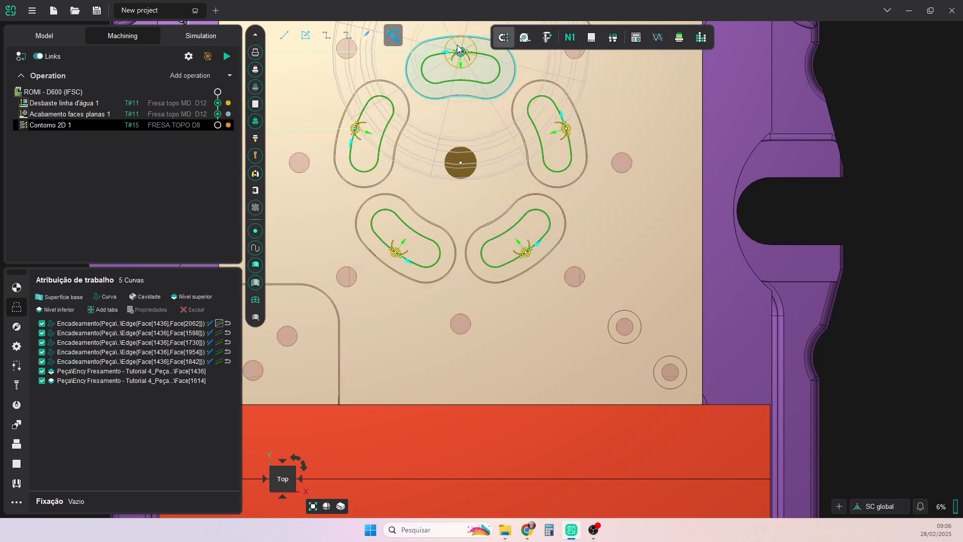
# - Calculate the 2D contour toolpath and inspect its passes around the five kidney pockets
pyautogui.scroll(-5, 497, 253)
pyautogui.moveTo(490, 246)
pyautogui.mouseDown(button='middle')
pyautogui.moveTo(488, 203)
pyautogui.moveTo(502, 201)
pyautogui.mouseUp(button='middle')
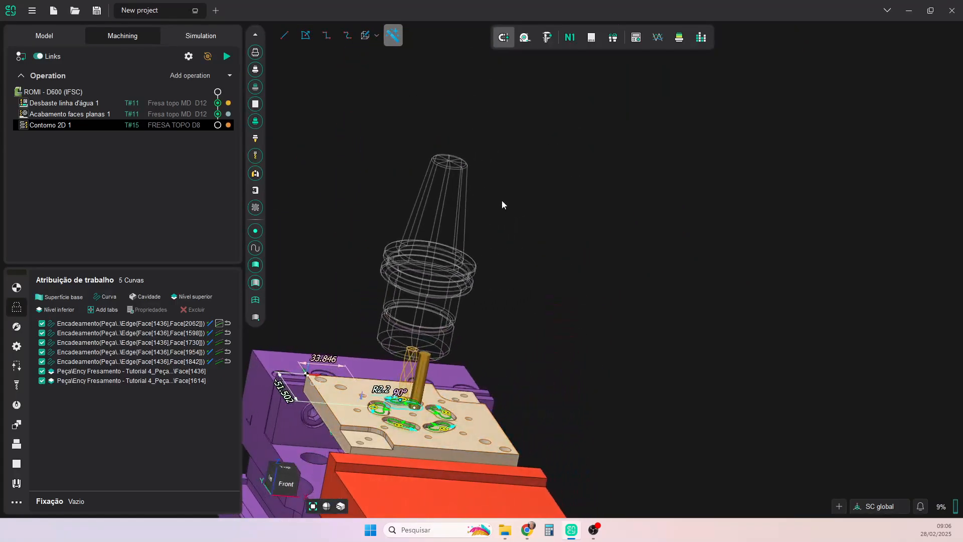
pyautogui.scroll(-2, 497, 393)
pyautogui.moveTo(518, 376); pyautogui.dragTo(511, 421, button='middle')
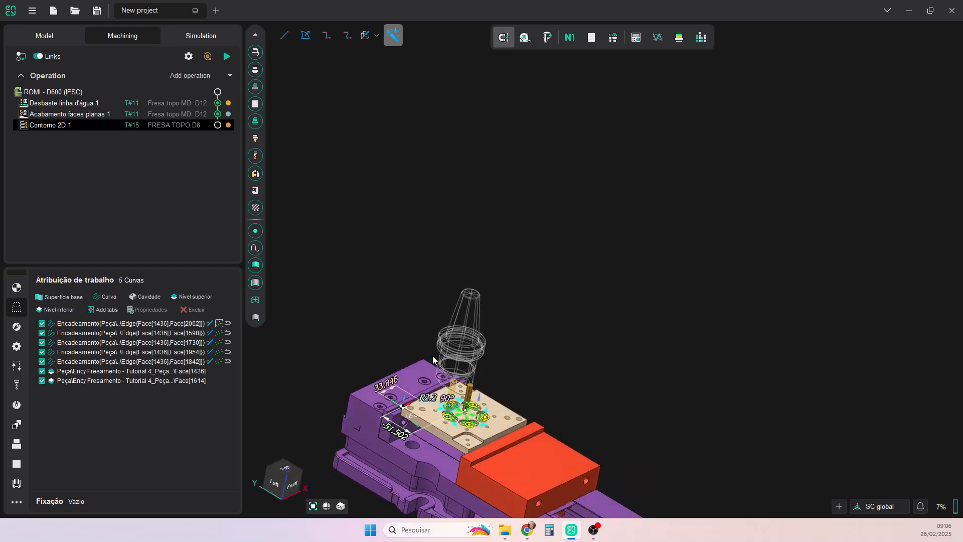
pyautogui.click(224, 59)
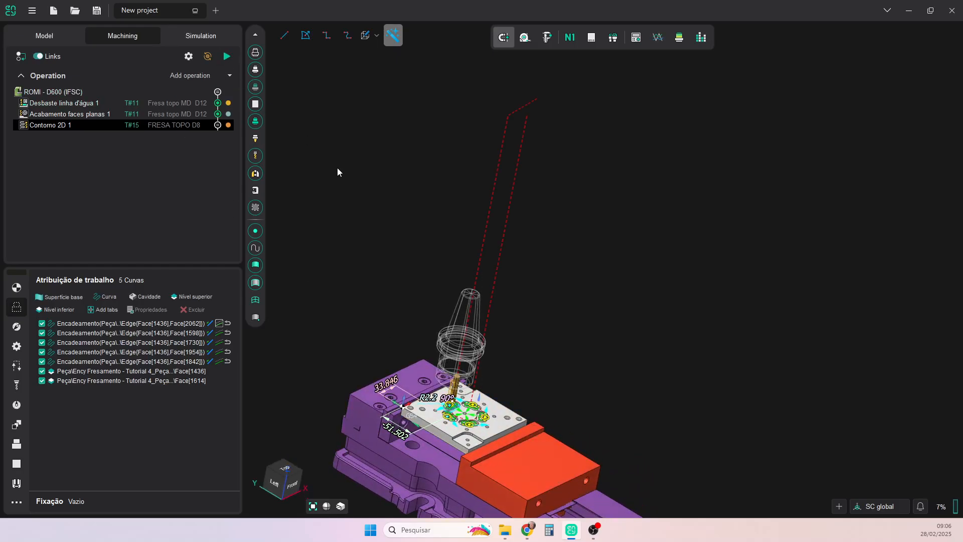
pyautogui.scroll(-5, 493, 359)
pyautogui.moveTo(494, 359); pyautogui.dragTo(531, 312, button='middle')
pyautogui.moveTo(531, 312)
pyautogui.mouseDown(button='middle')
pyautogui.moveTo(512, 296)
pyautogui.moveTo(549, 306)
pyautogui.moveTo(526, 323)
pyautogui.mouseUp(button='middle')
pyautogui.scroll(5, 527, 324)
pyautogui.scroll(-2, 523, 347)
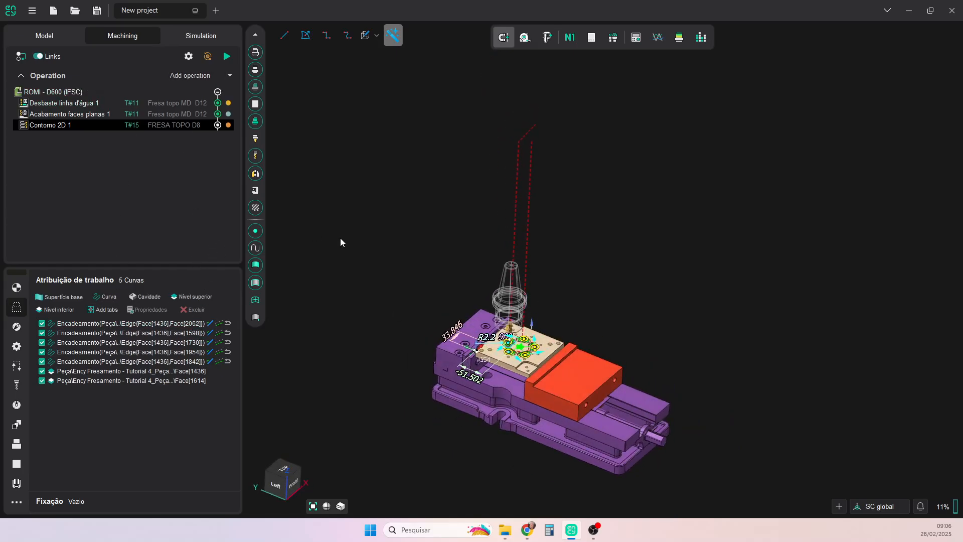
pyautogui.scroll(5, 523, 381)
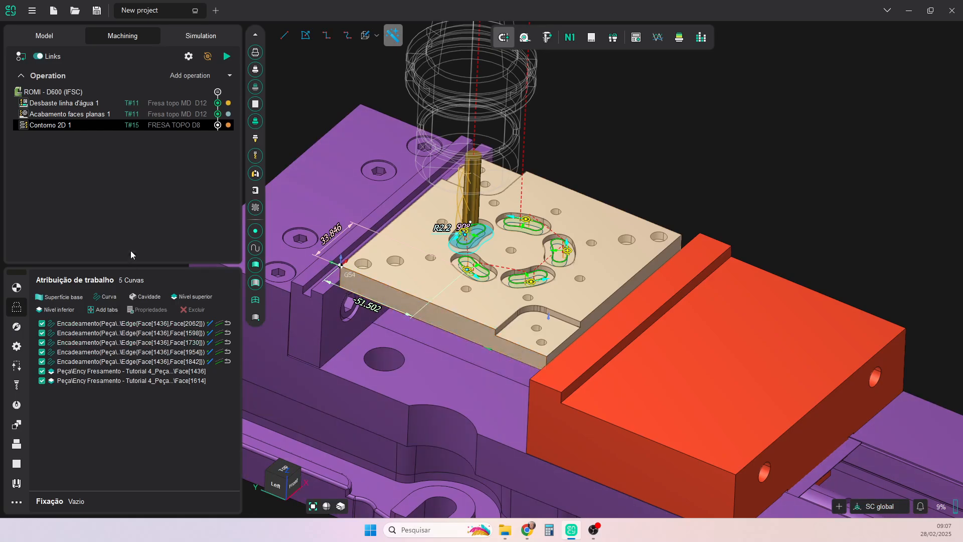
# - Copy the Contorno 2D 1 operation, paste the copy after it, and make the copy active for editing
pyautogui.rightClick(54, 130)
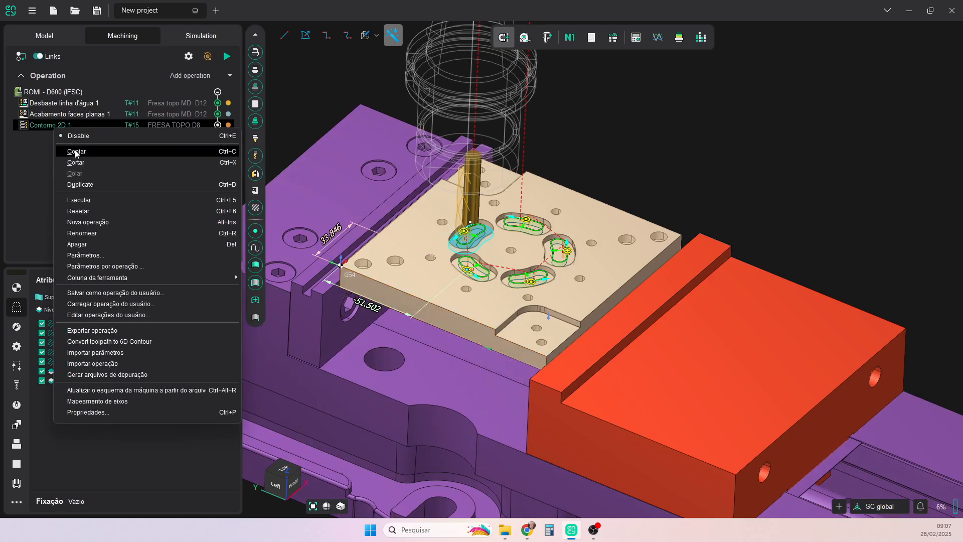
pyautogui.click(75, 150)
pyautogui.rightClick(59, 128)
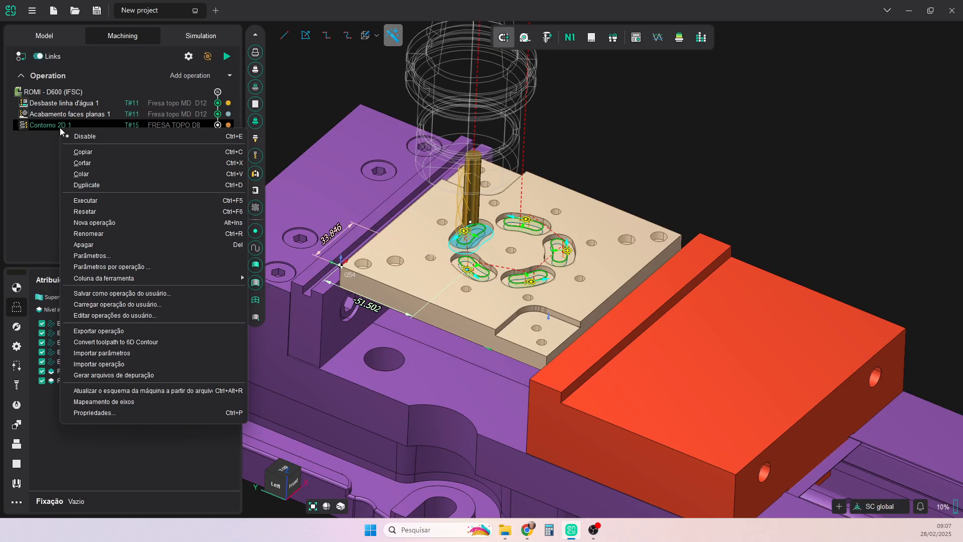
pyautogui.click(85, 175)
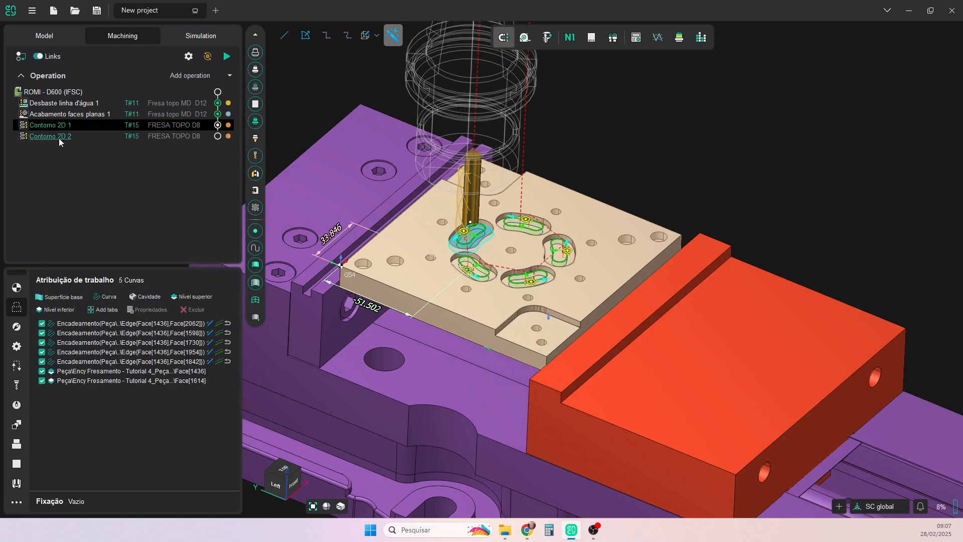
pyautogui.click(59, 137)
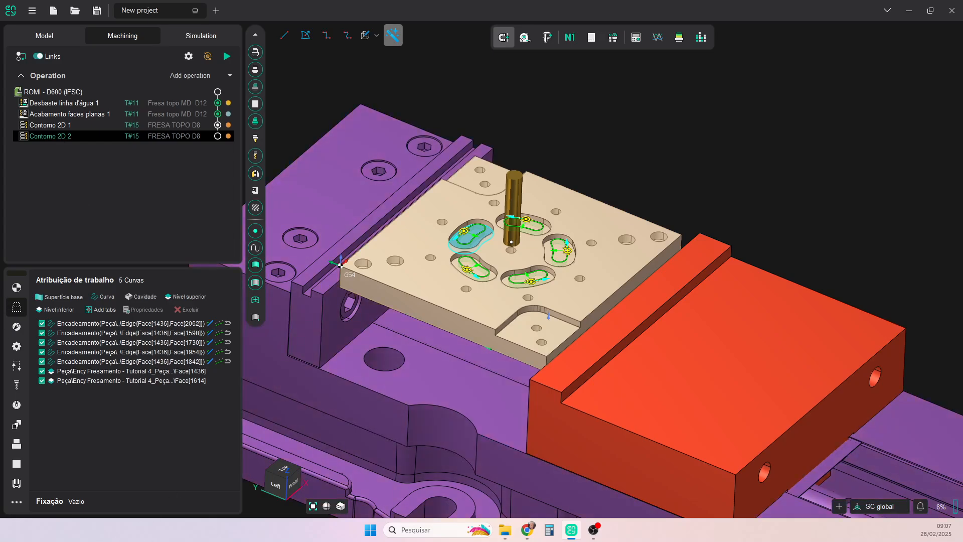
# - Clear the copied contour operation's job assignment and add the top wall edges of the two corner recesses as curves
pyautogui.rightClick(122, 403)
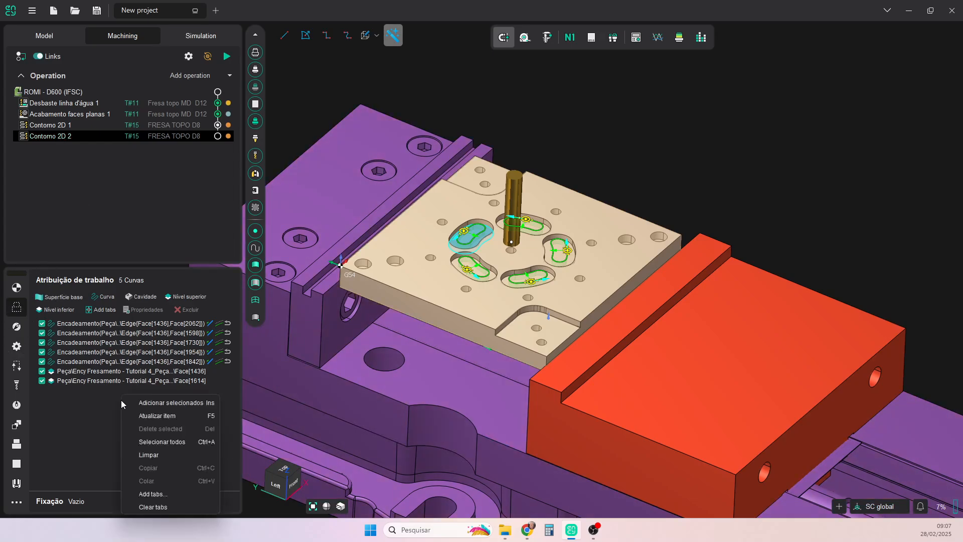
pyautogui.click(152, 456)
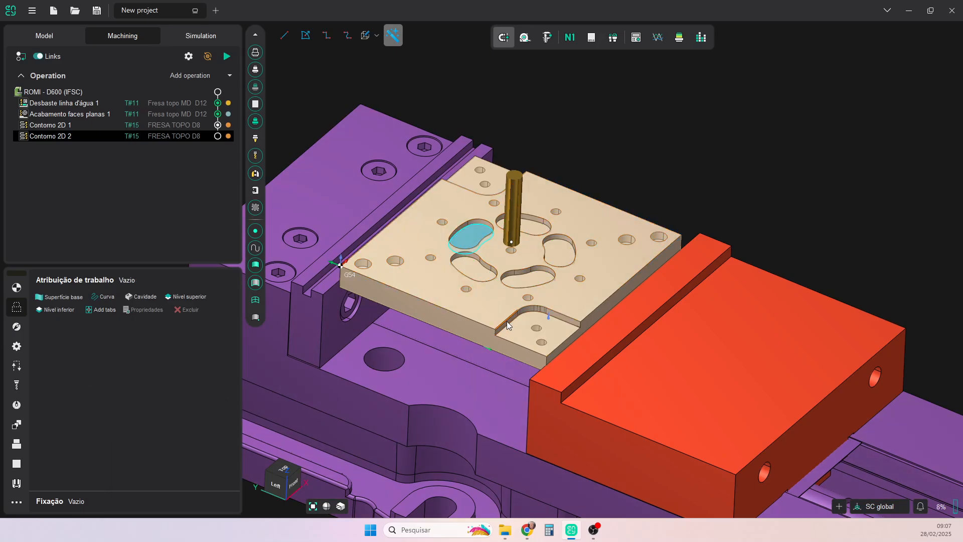
pyautogui.click(506, 320)
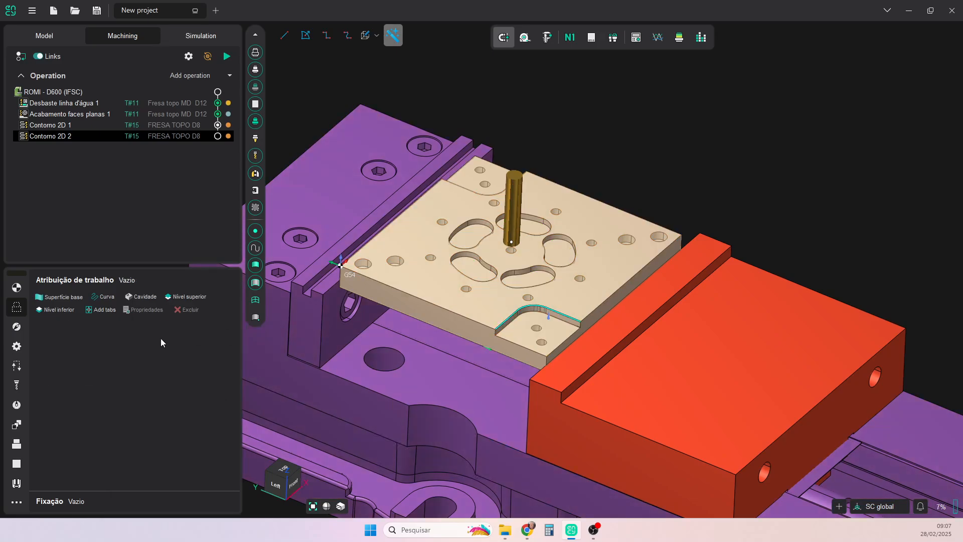
pyautogui.click(101, 300)
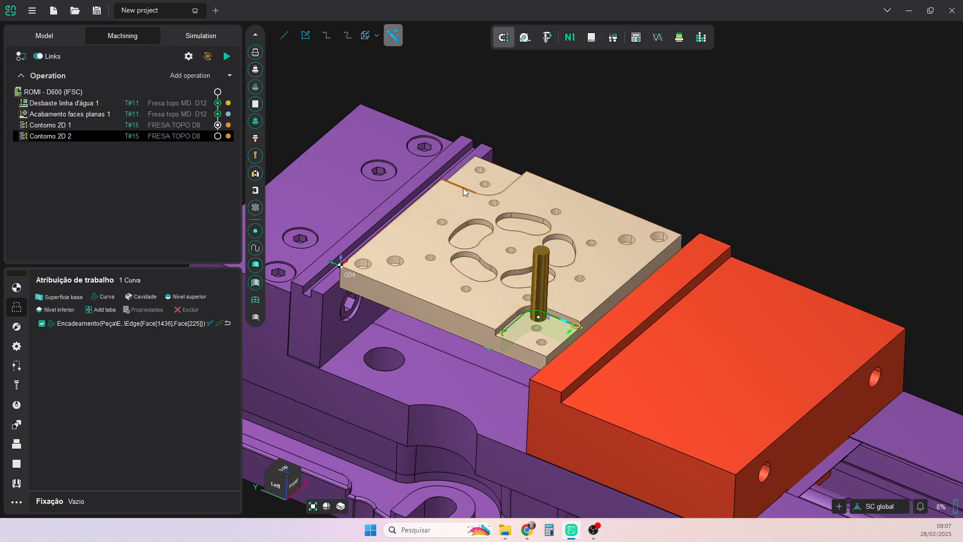
pyautogui.click(463, 189)
pyautogui.click(101, 297)
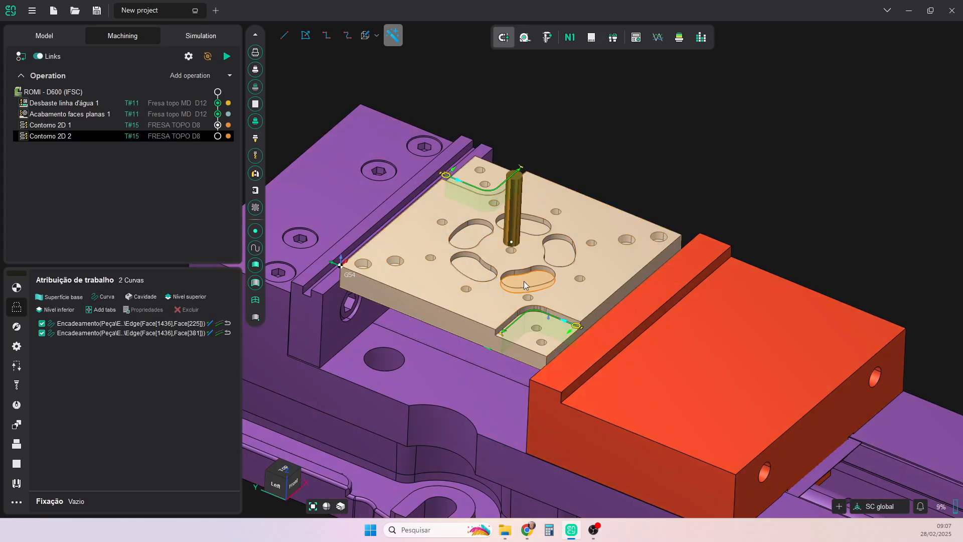
# - Set the plate's top face as the upper level and the corner recess floor as the lower level of Contorno 2D 2
pyautogui.click(445, 282)
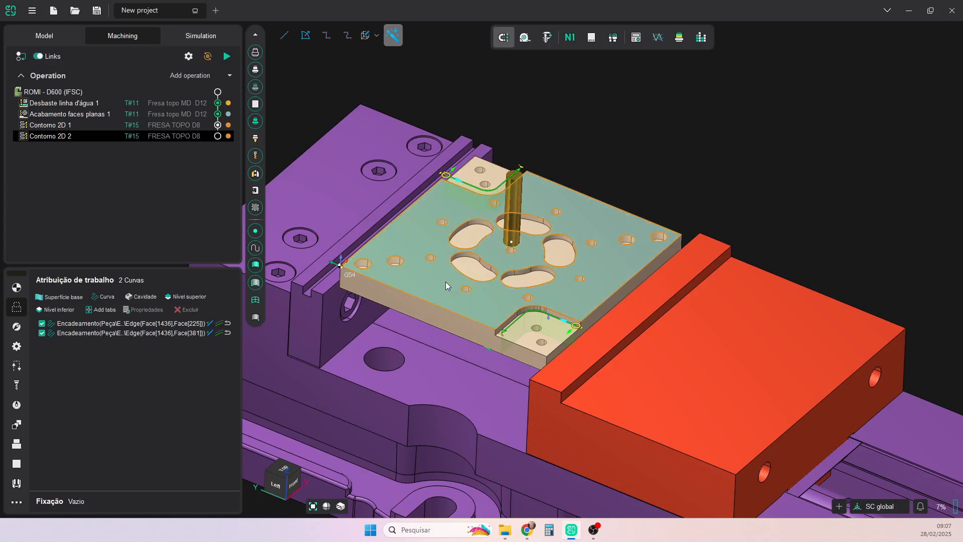
pyautogui.click(186, 297)
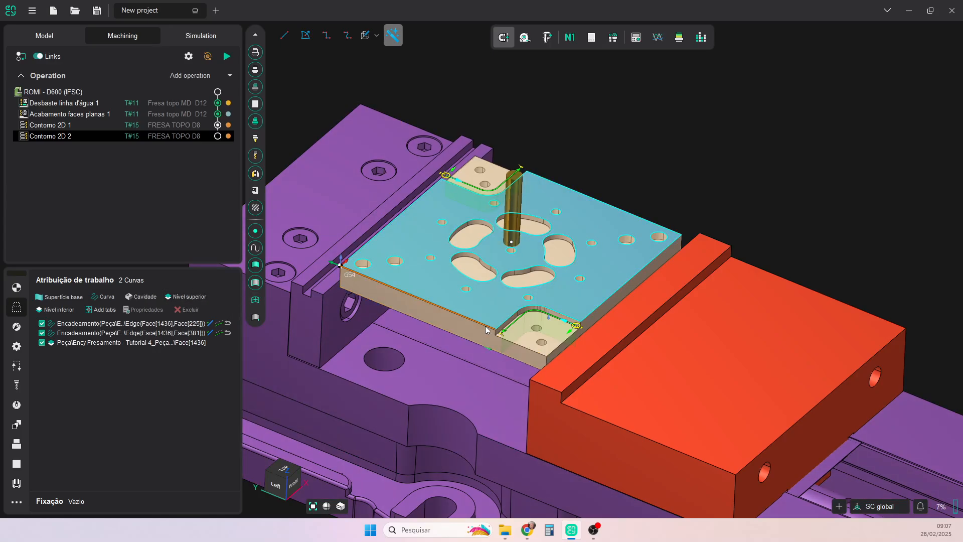
pyautogui.click(521, 342)
pyautogui.click(66, 311)
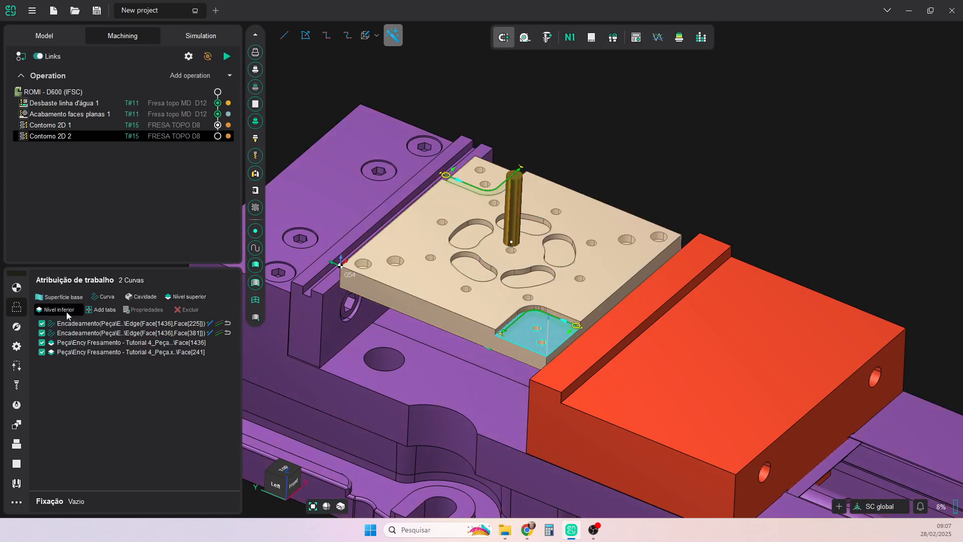
# - Reverse the contour direction of the corner recess beside the orange jaw and extend the curve 7 mm past the open edges
pyautogui.click(282, 468)
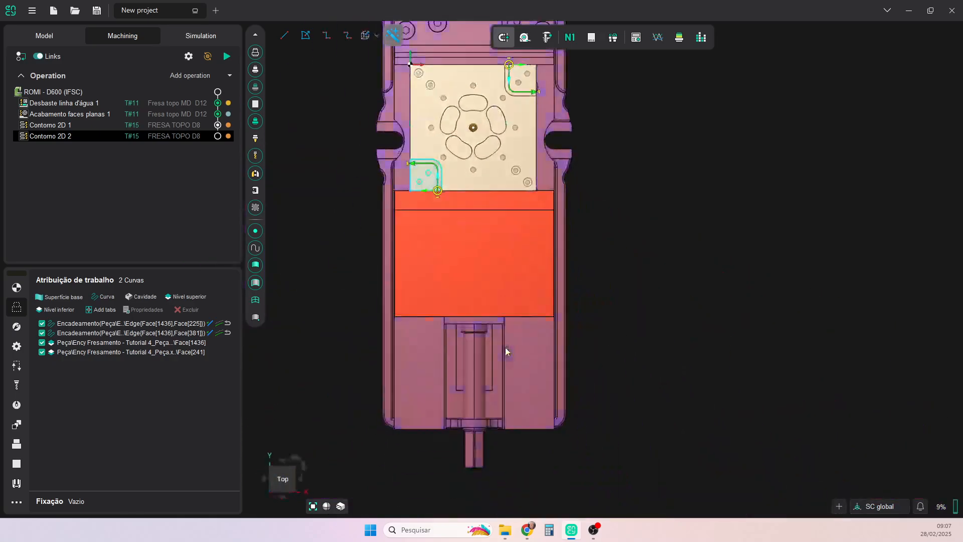
pyautogui.scroll(4, 441, 184)
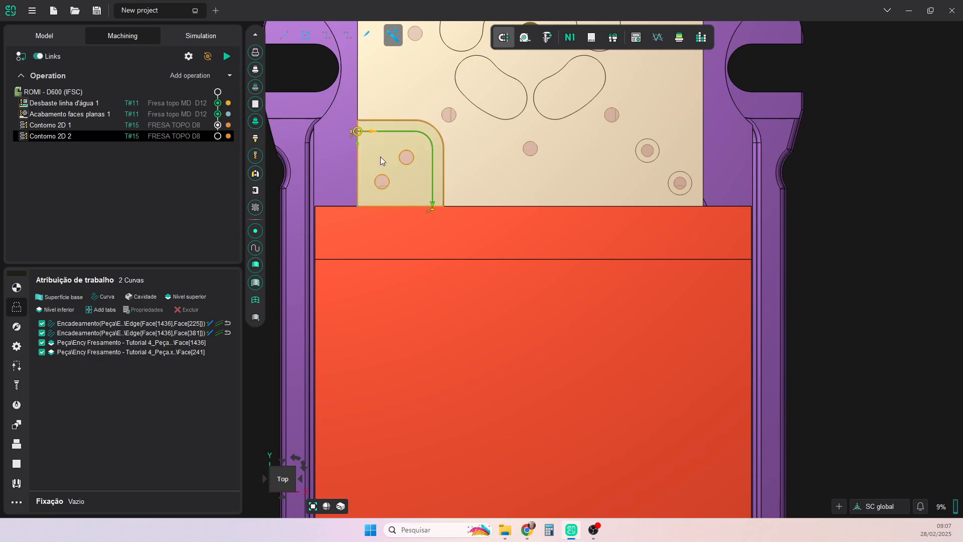
pyautogui.click(373, 134)
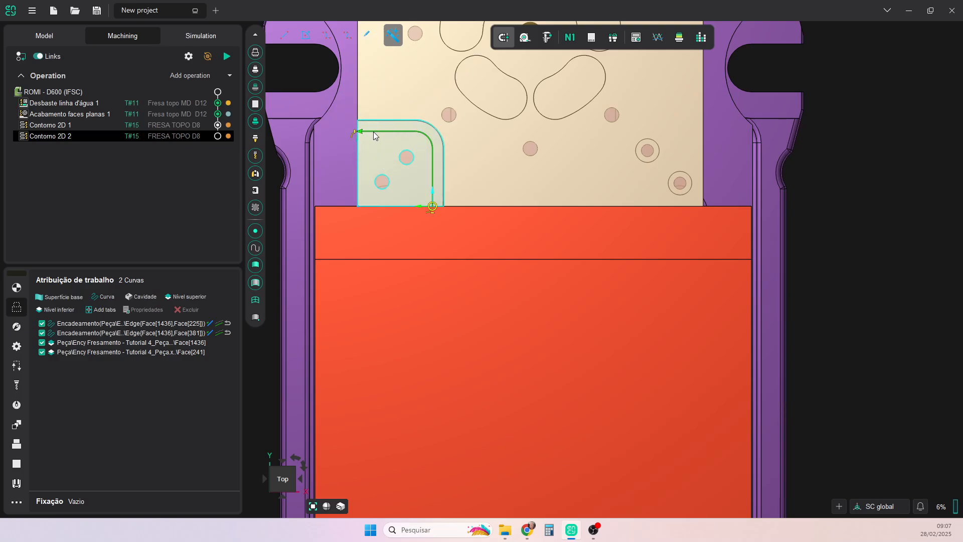
pyautogui.click(433, 190)
pyautogui.moveTo(352, 136); pyautogui.dragTo(338, 132)
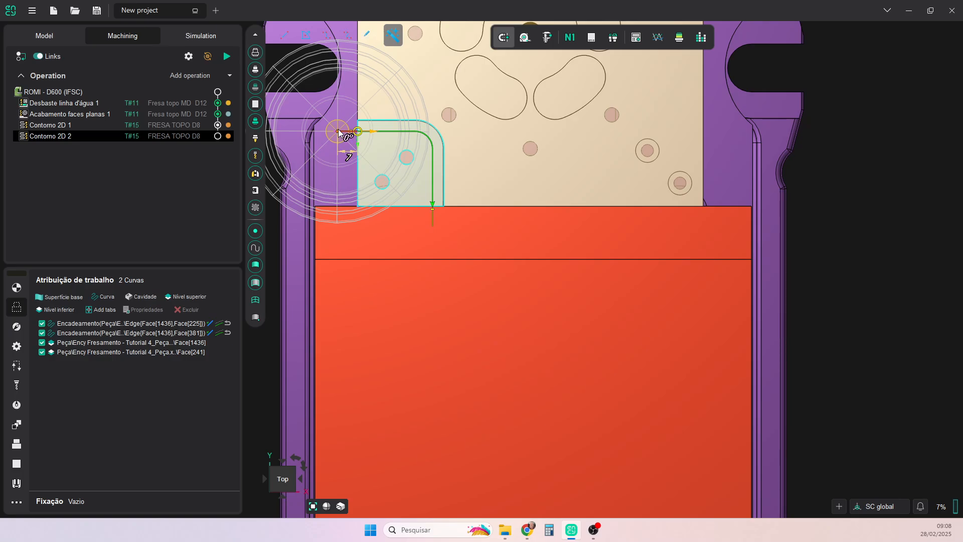
# - Reverse the contour direction of the opposite corner recess and extend its curve 7 mm past the open edges
pyautogui.scroll(-5, 543, 197)
pyautogui.scroll(6, 564, 162)
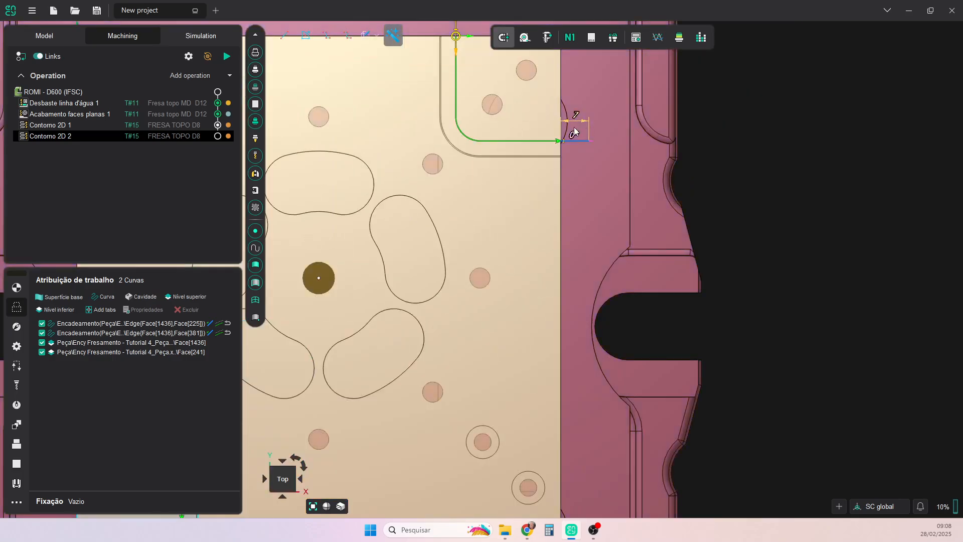
pyautogui.moveTo(573, 127); pyautogui.dragTo(618, 240, button='middle')
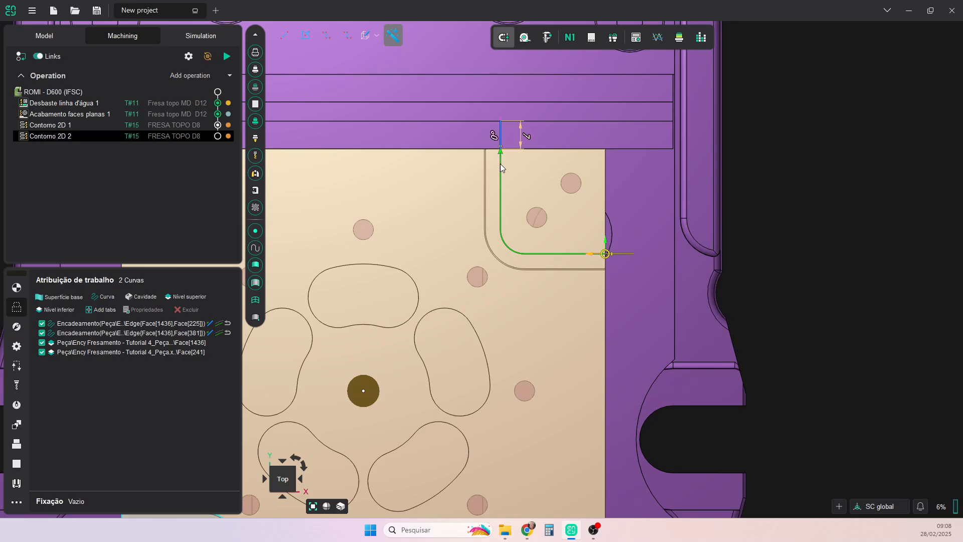
pyautogui.scroll(-5, 603, 254)
pyautogui.scroll(-5, 620, 293)
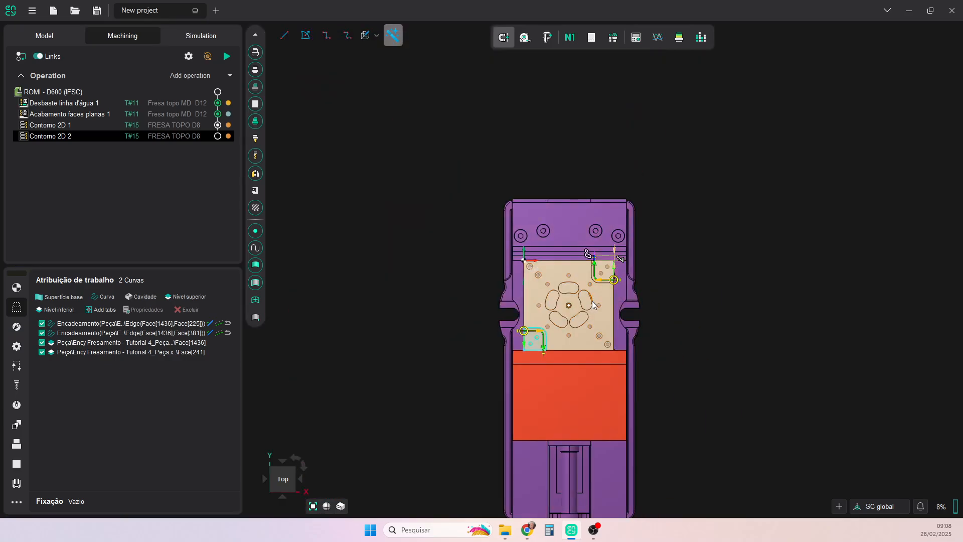
# - Calculate the Contorno 2D 2 toolpath and simulate the machining from Contorno 2D 1 through both contour operations
pyautogui.moveTo(619, 292); pyautogui.dragTo(641, 231, button='middle')
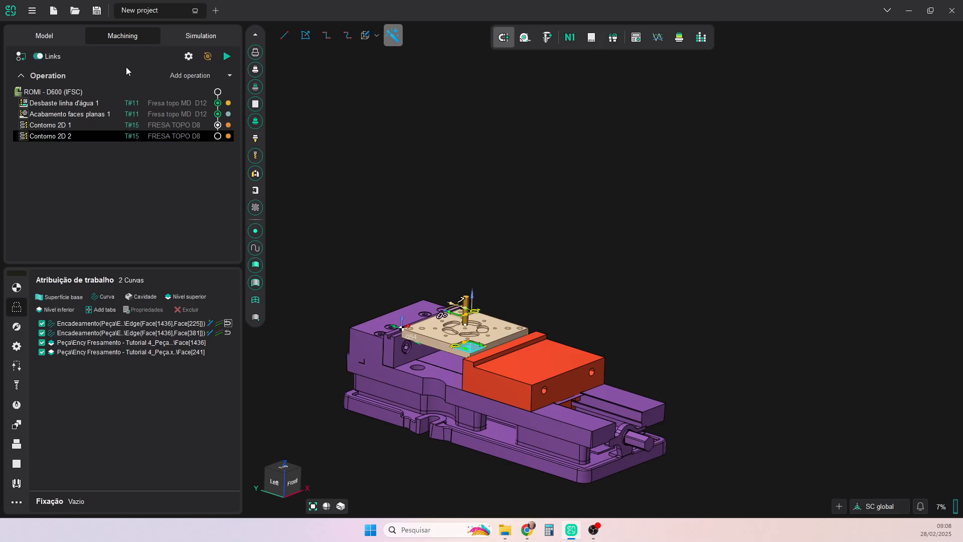
pyautogui.click(227, 56)
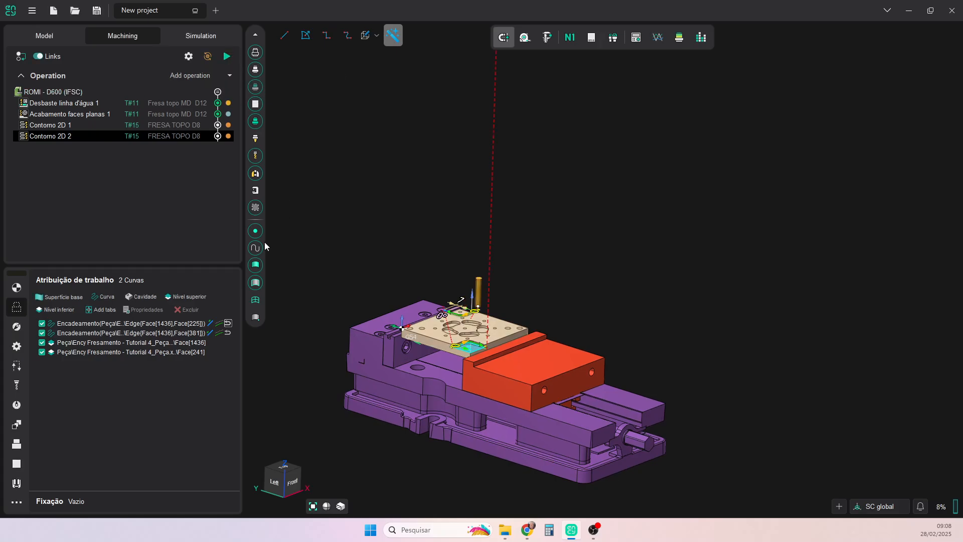
pyautogui.click(200, 40)
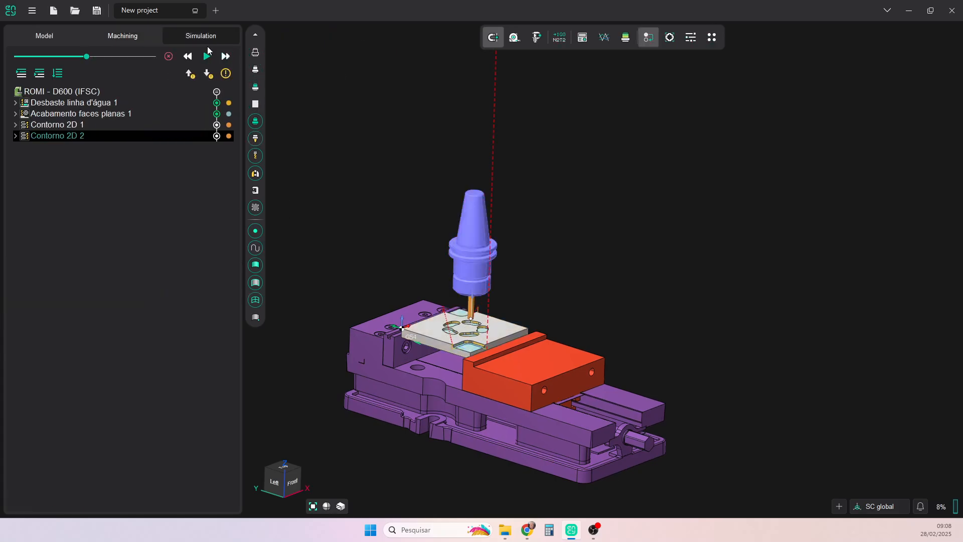
pyautogui.click(61, 128)
pyautogui.scroll(-4, 502, 308)
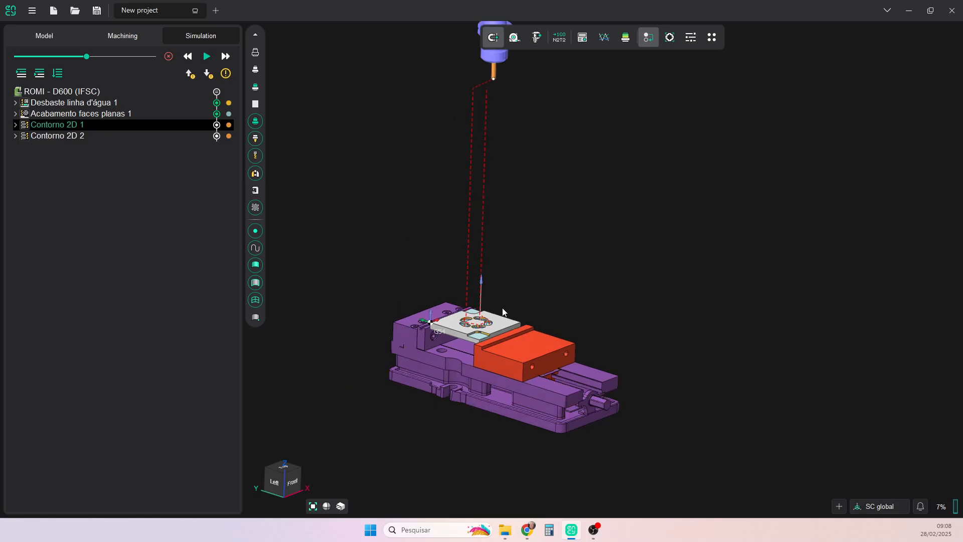
pyautogui.scroll(3, 485, 314)
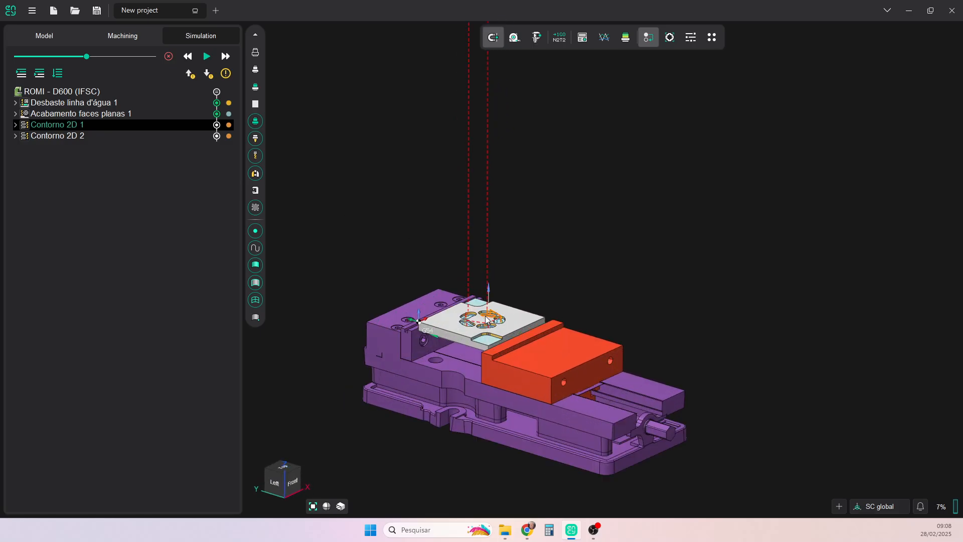
pyautogui.click(207, 57)
pyautogui.scroll(4, 464, 311)
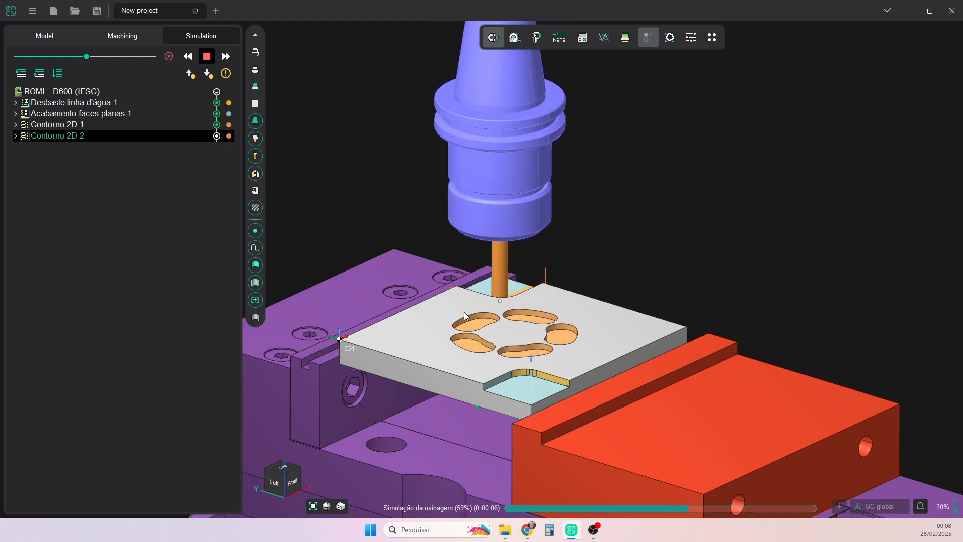
# - Check the simulated pocket and recess walls using the machining result comparison display
pyautogui.click(625, 38)
pyautogui.moveTo(552, 305); pyautogui.dragTo(563, 235, button='middle')
pyautogui.click(635, 39)
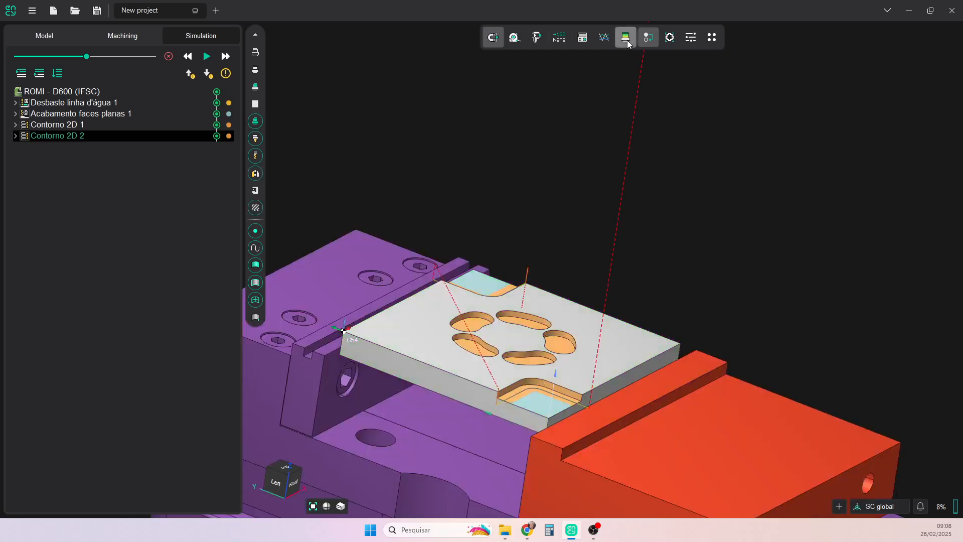
# - Examine the diameters and depths of the plate's counterbored holes and plain holes on the part model
pyautogui.click(122, 38)
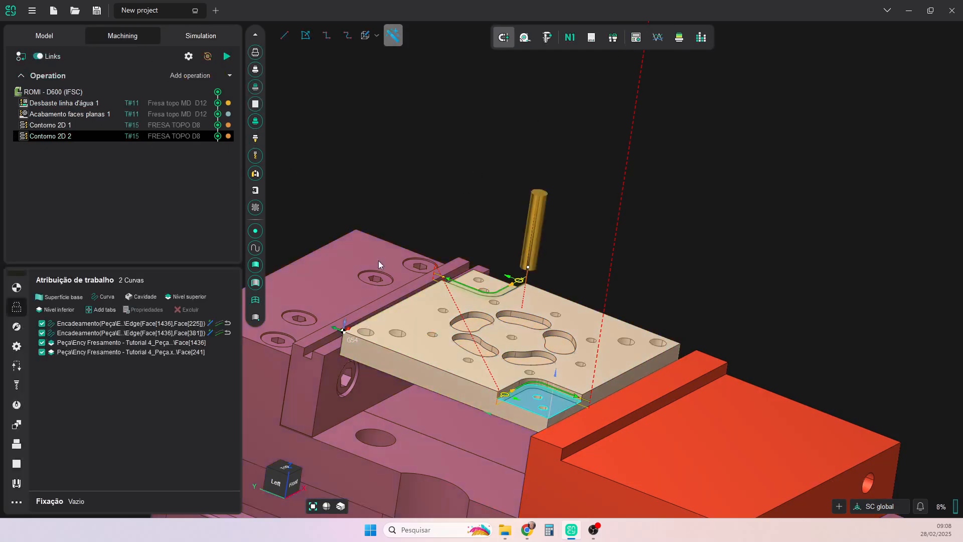
pyautogui.scroll(5, 427, 292)
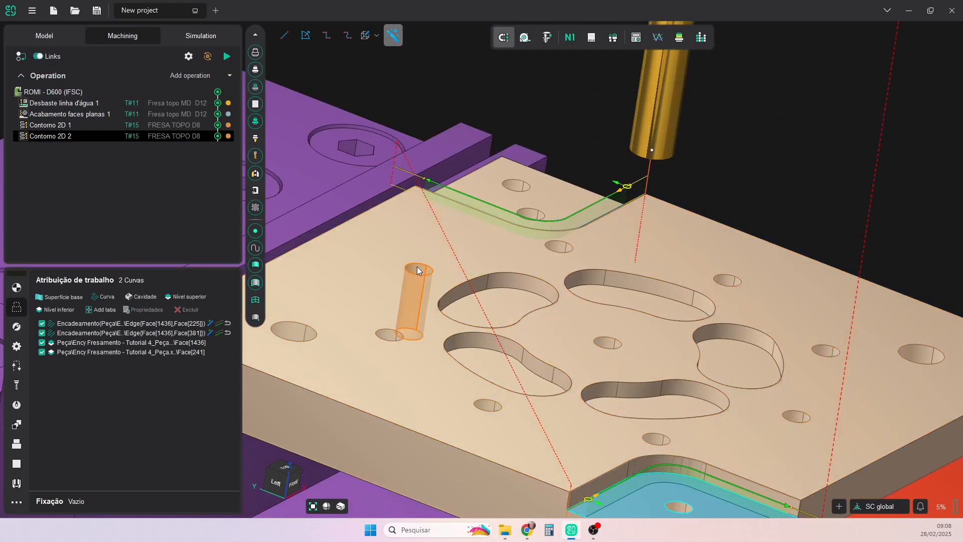
pyautogui.scroll(-3, 464, 348)
pyautogui.moveTo(467, 347); pyautogui.dragTo(452, 374, button='middle')
pyautogui.scroll(5, 426, 357)
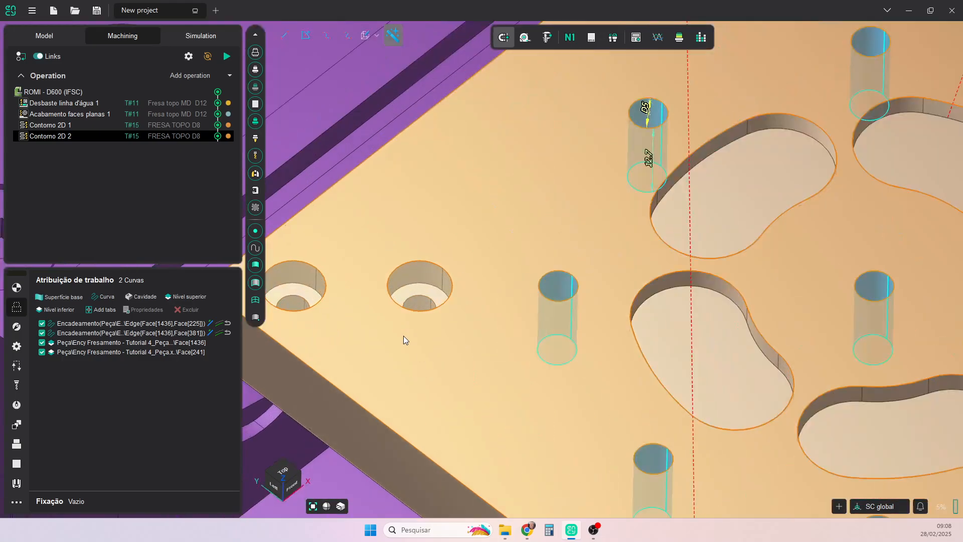
pyautogui.scroll(-5, 501, 356)
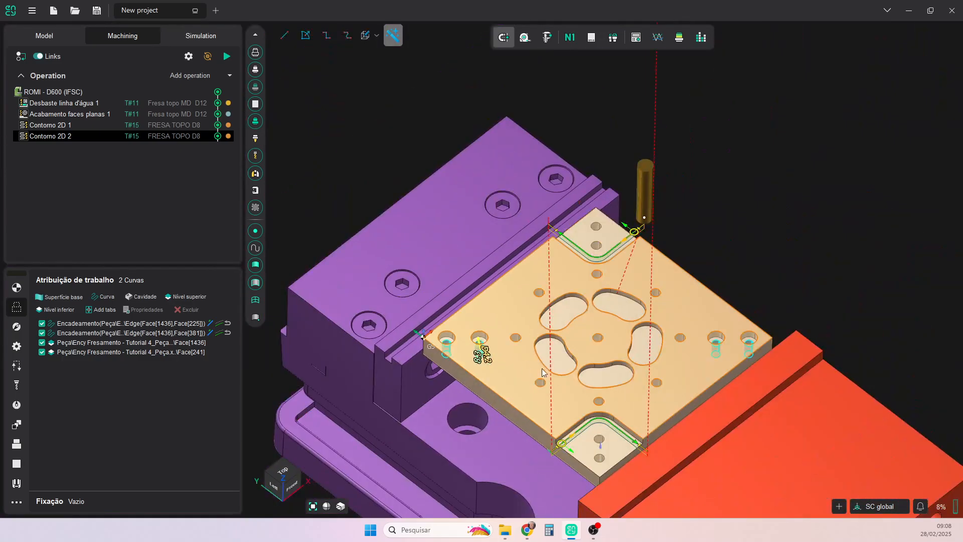
pyautogui.scroll(3, 484, 340)
pyautogui.scroll(-4, 506, 358)
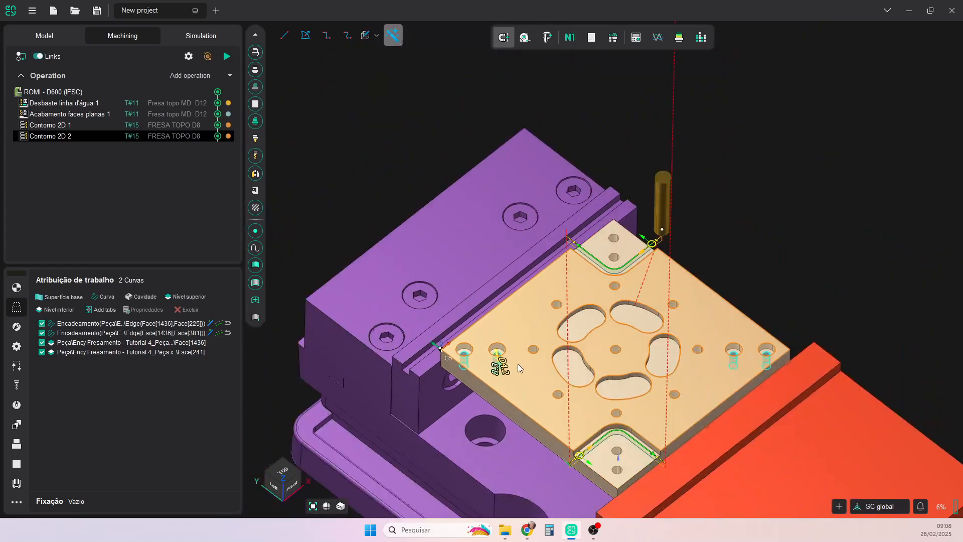
pyautogui.scroll(2, 639, 420)
pyautogui.scroll(-3, 643, 450)
pyautogui.scroll(2, 642, 451)
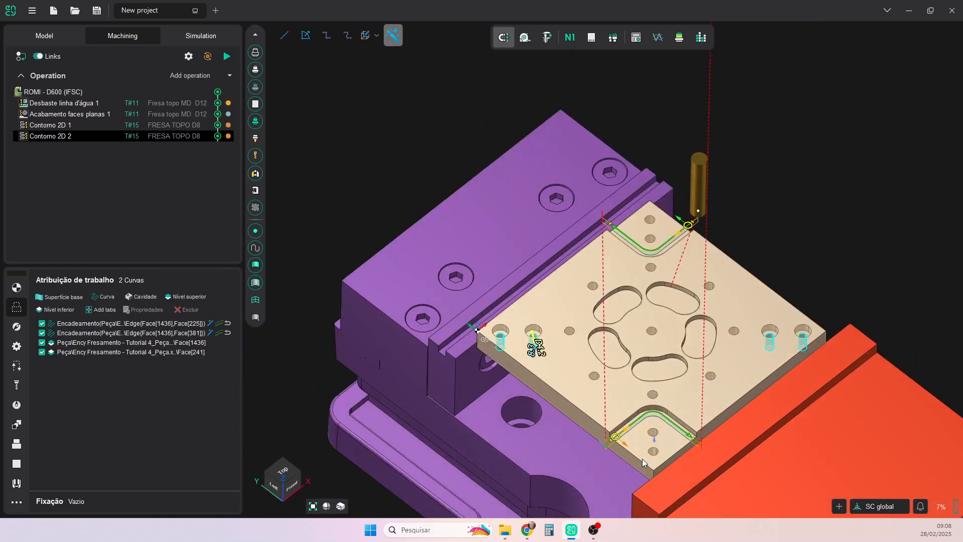
pyautogui.scroll(5, 658, 434)
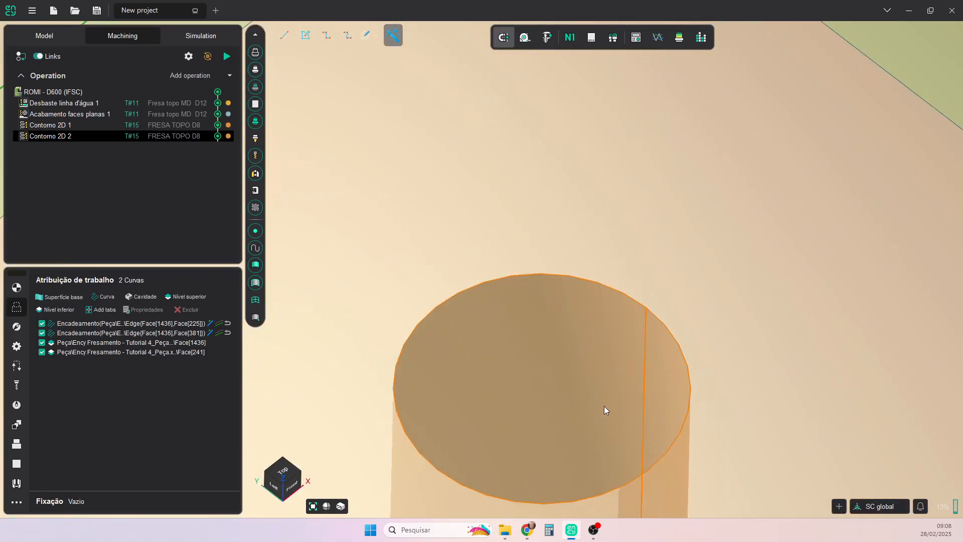
pyautogui.scroll(-6, 616, 411)
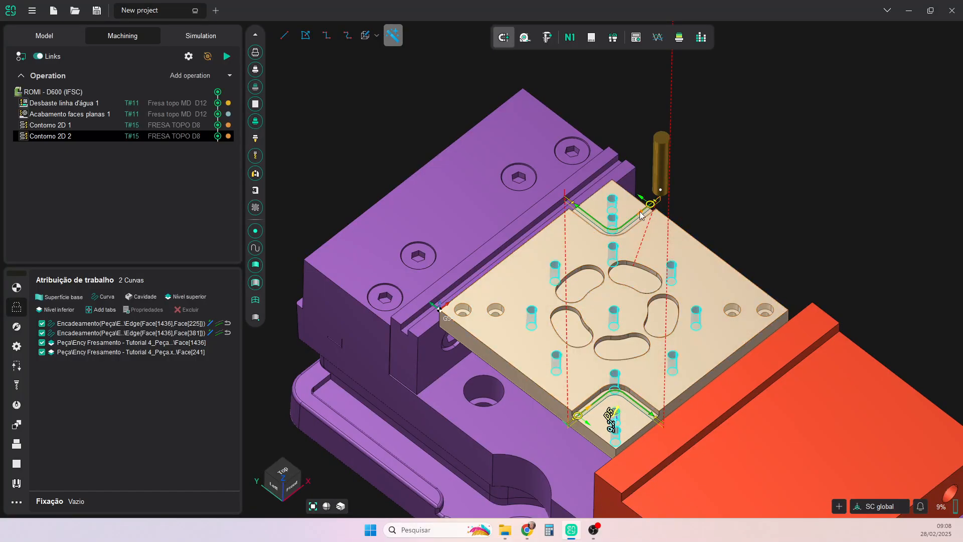
pyautogui.scroll(5, 492, 333)
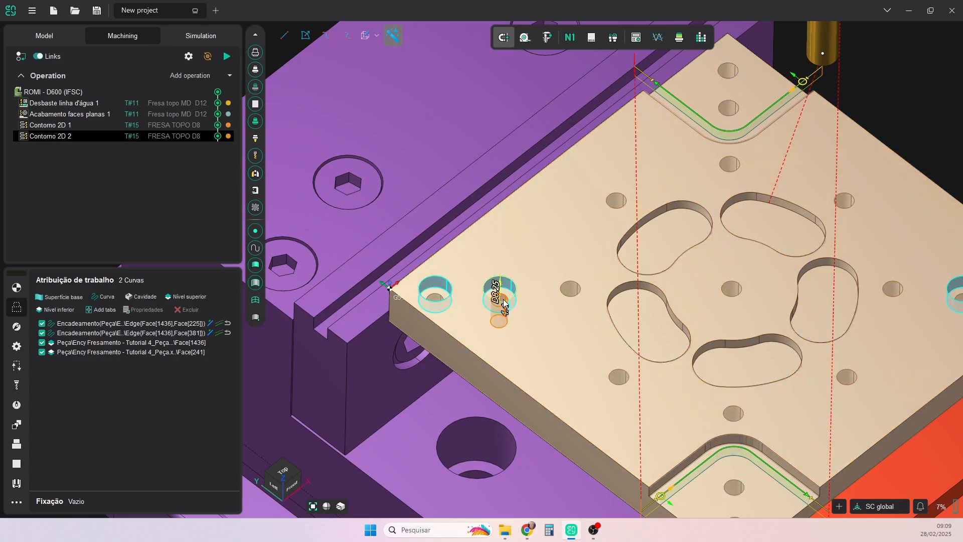
pyautogui.scroll(-4, 692, 341)
pyautogui.moveTo(695, 342); pyautogui.dragTo(613, 326, button='middle')
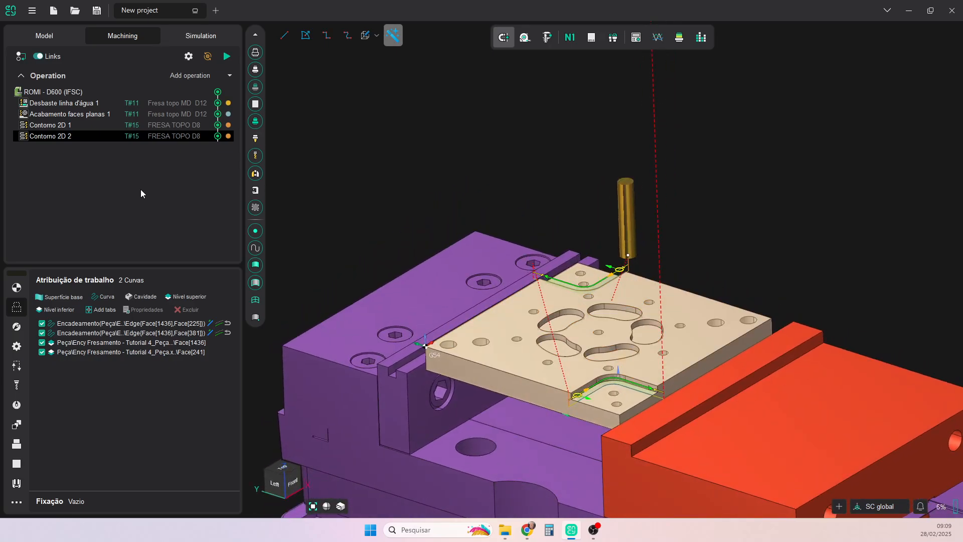
# - Add a hole machining operation (Usinagem de furos) after the contour operations
pyautogui.click(230, 76)
pyautogui.moveTo(218, 104)
pyautogui.click(309, 107)
pyautogui.moveTo(562, 221)
pyautogui.mouseDown(button='middle')
pyautogui.moveTo(567, 231)
pyautogui.moveTo(550, 224)
pyautogui.mouseUp(button='middle')
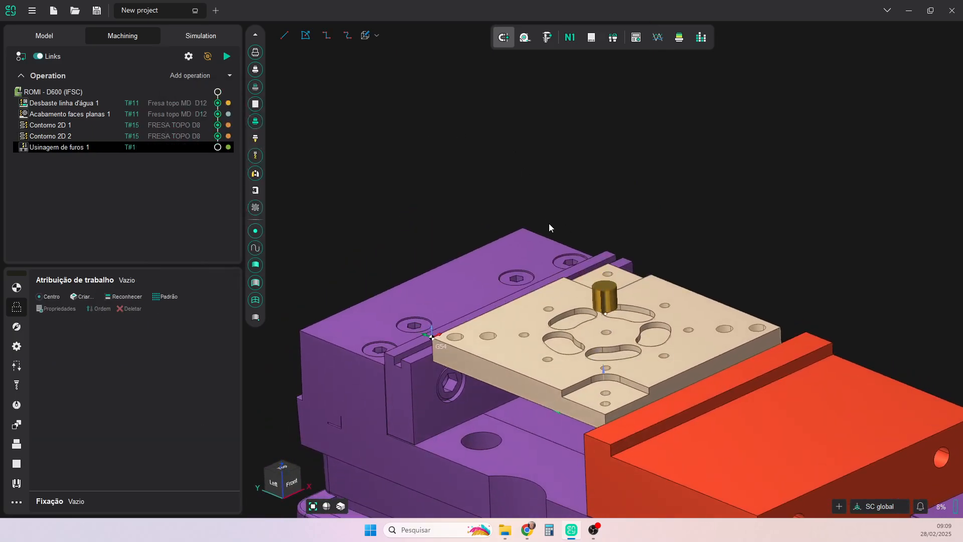
# - Try recognising the plate's holes with a minimum diameter of 2, inspect the candidates, and cancel the recognition
pyautogui.click(121, 296)
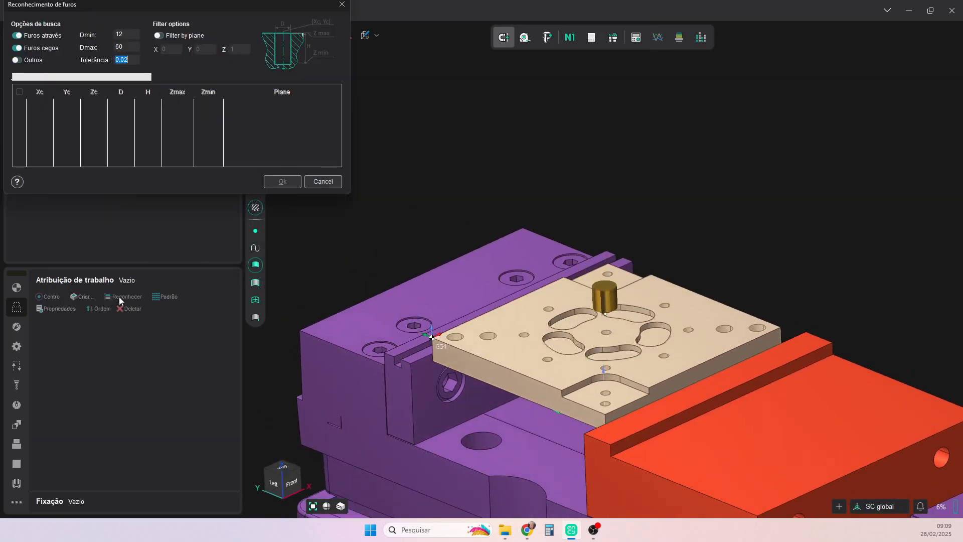
pyautogui.click(130, 34)
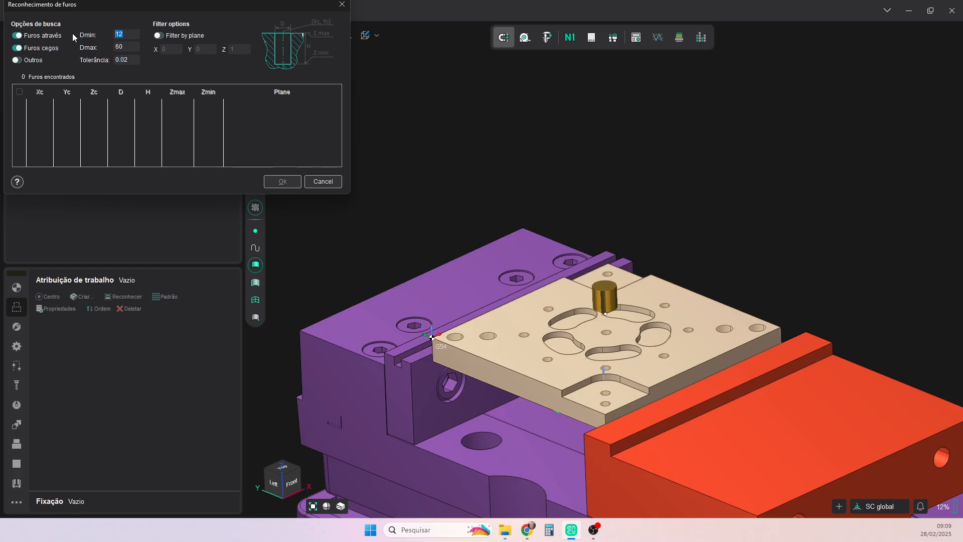
pyautogui.write('2')
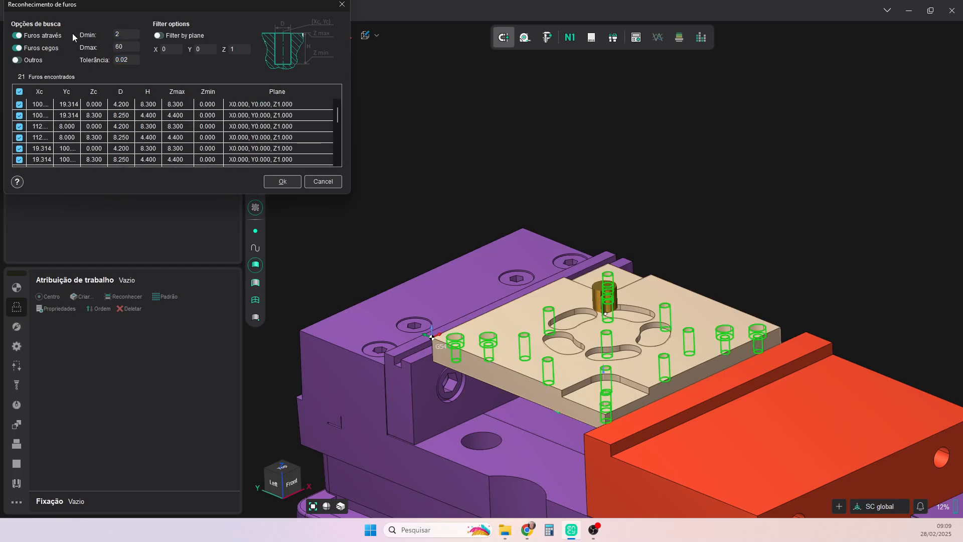
pyautogui.moveTo(536, 228)
pyautogui.mouseDown(button='middle')
pyautogui.moveTo(549, 263)
pyautogui.moveTo(543, 244)
pyautogui.mouseUp(button='middle')
pyautogui.moveTo(561, 395); pyautogui.dragTo(507, 259, button='middle')
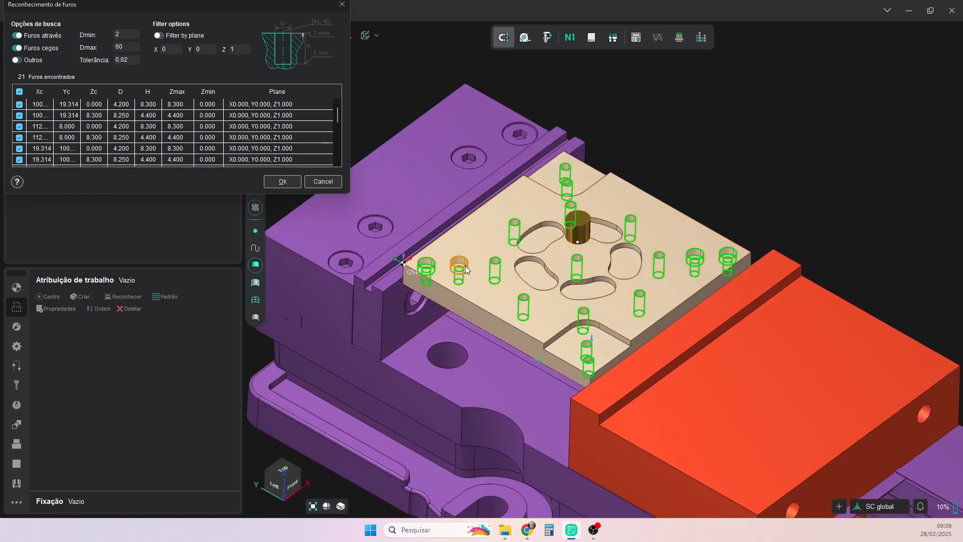
pyautogui.scroll(6, 452, 262)
pyautogui.scroll(-3, 453, 262)
pyautogui.scroll(4, 391, 303)
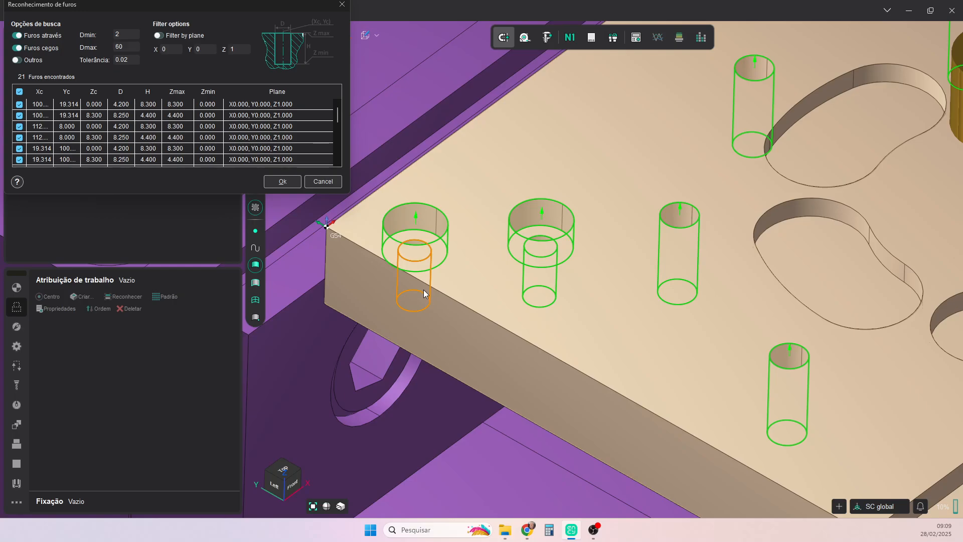
pyautogui.scroll(-4, 423, 290)
pyautogui.scroll(-2, 436, 293)
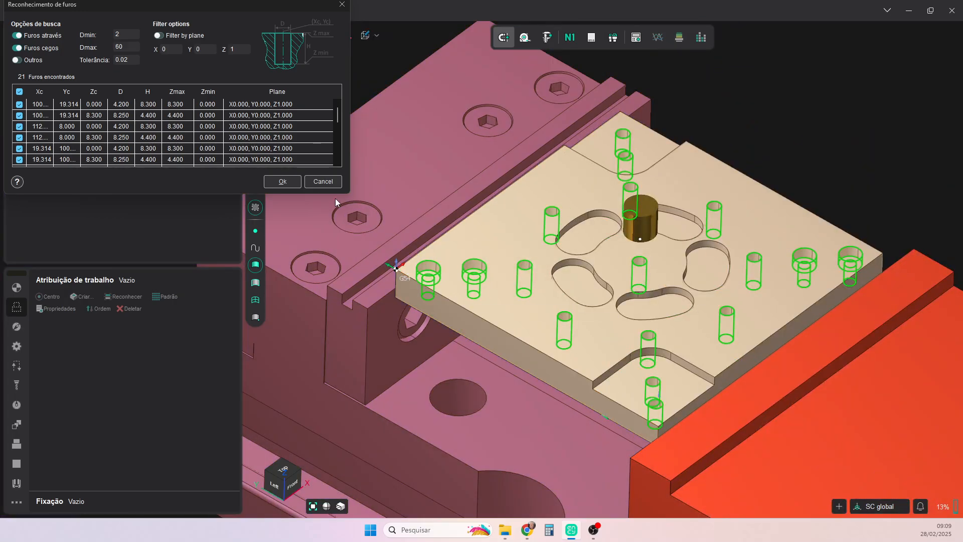
pyautogui.click(327, 181)
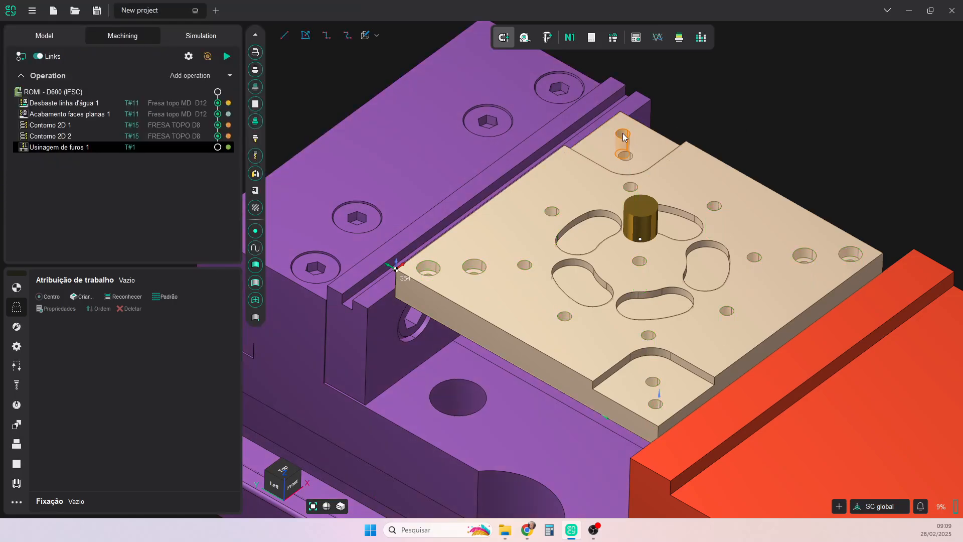
# - Assign all the plain through holes and the four 8.25 mm counterbores to the hole machining operation by their centres
pyautogui.click(622, 133)
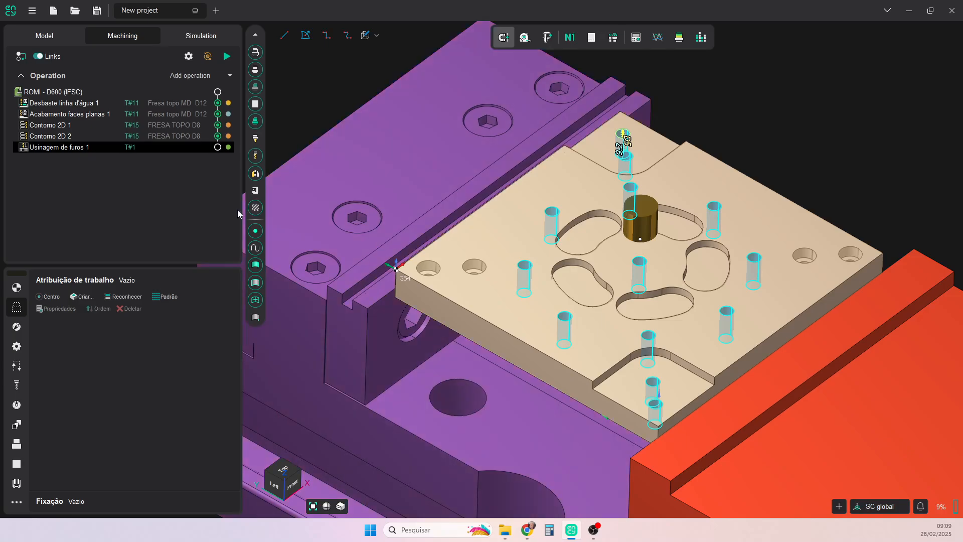
pyautogui.click(45, 297)
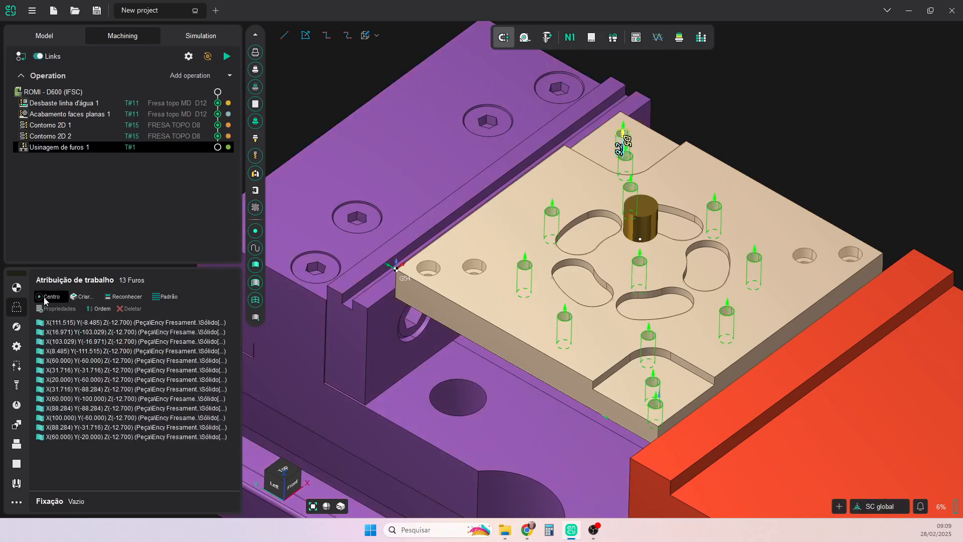
pyautogui.scroll(3, 480, 274)
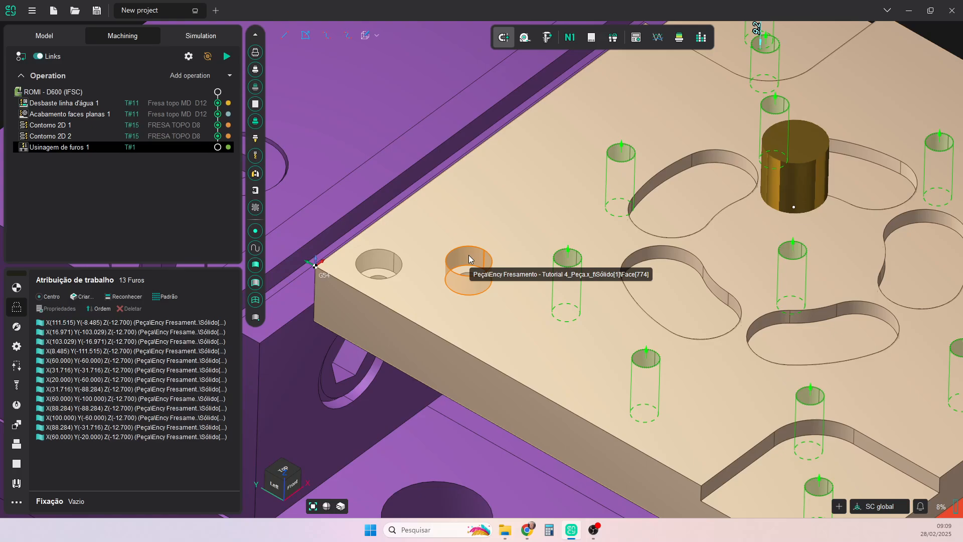
pyautogui.click(468, 259)
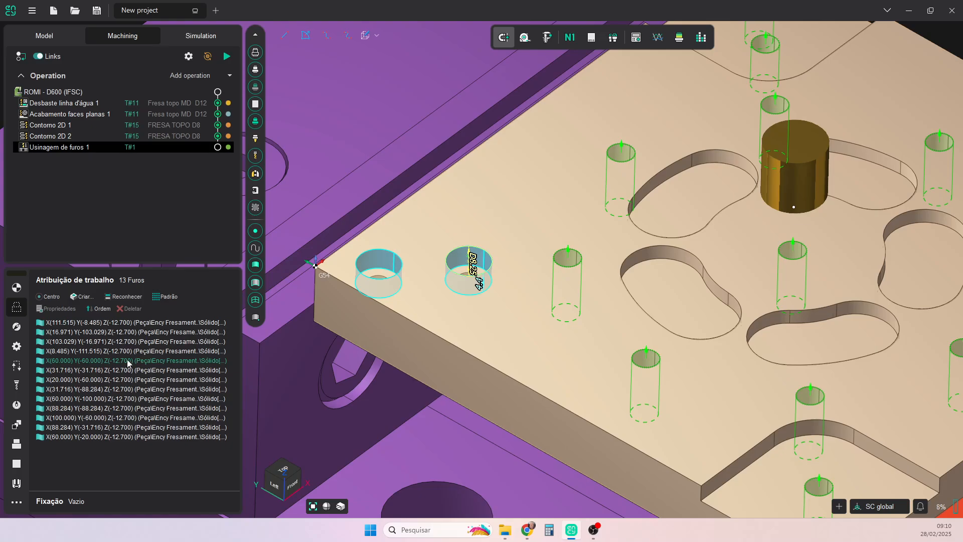
pyautogui.click(51, 297)
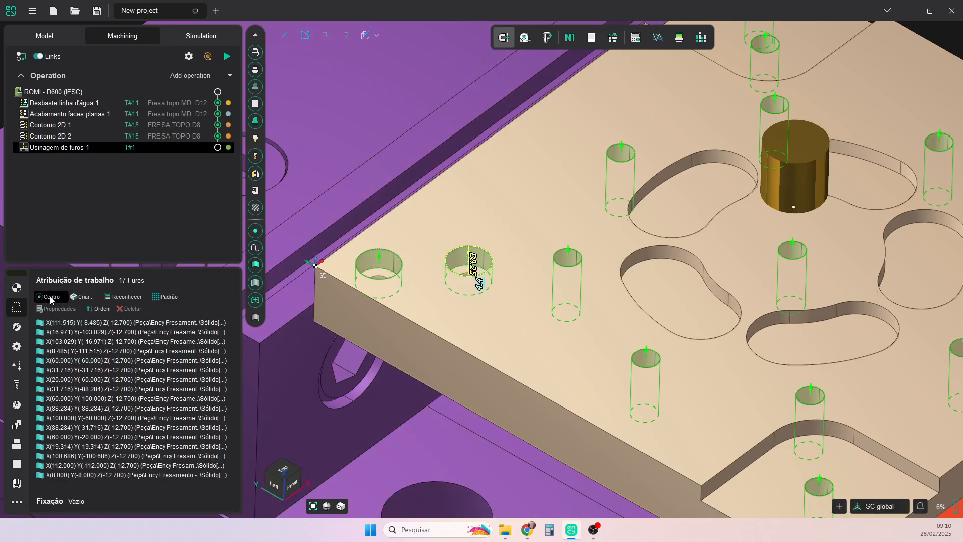
# - Set the depth H of all the assigned holes to 2 mm for centre drilling
pyautogui.click(69, 324)
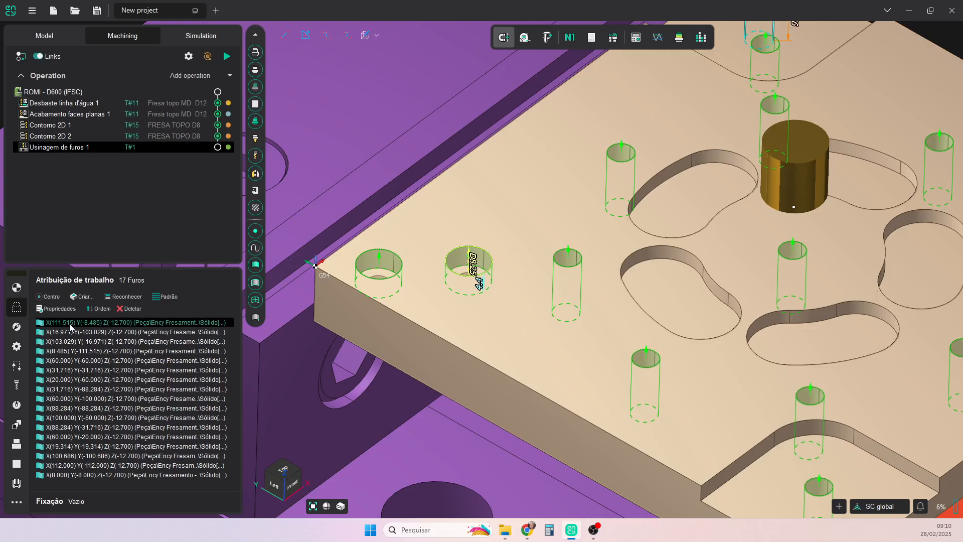
pyautogui.keyDown('shift'); pyautogui.click(72, 475); pyautogui.keyUp('shift')
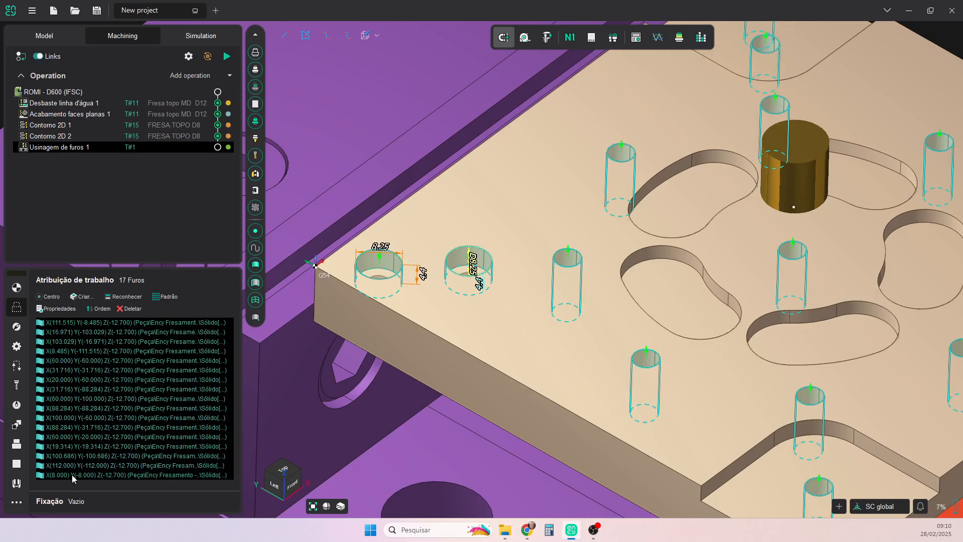
pyautogui.click(65, 309)
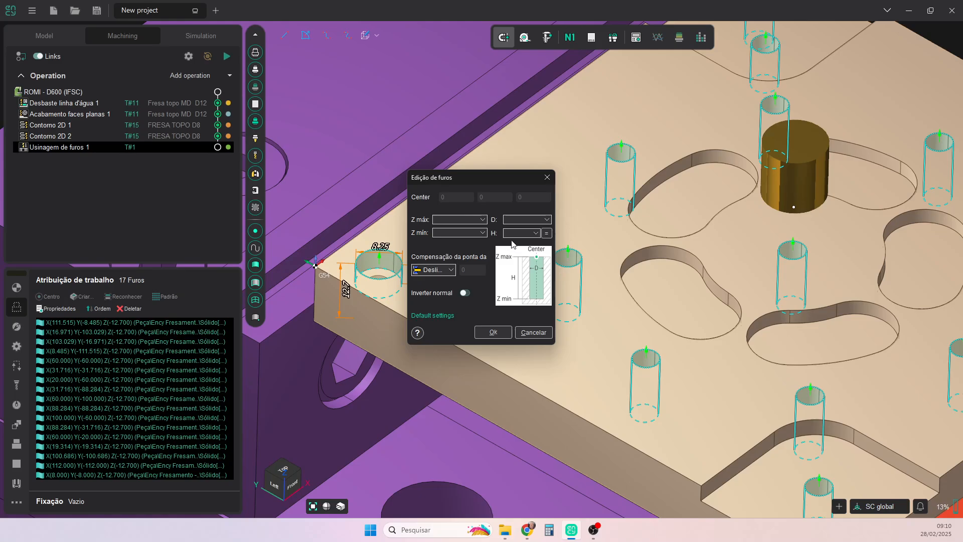
pyautogui.click(514, 234)
pyautogui.write('2')
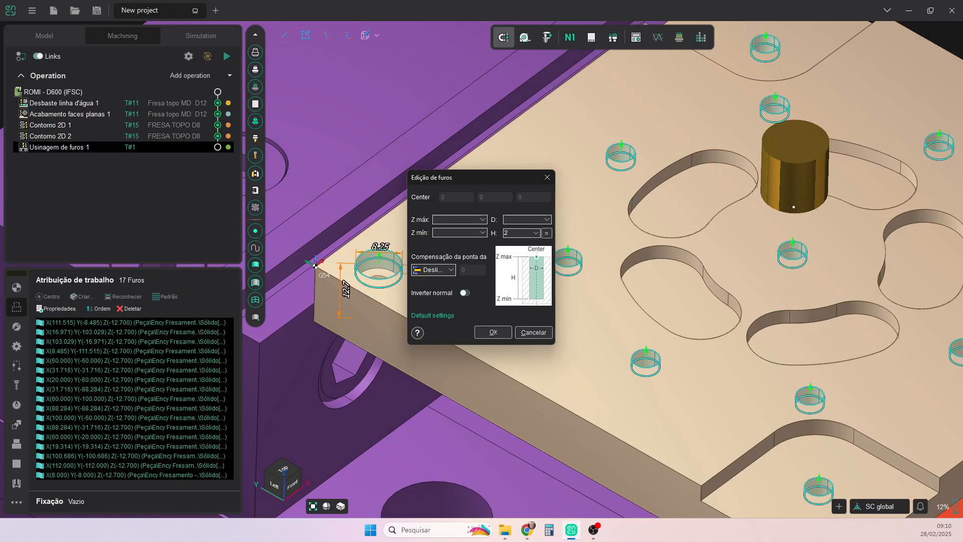
pyautogui.press('Return')
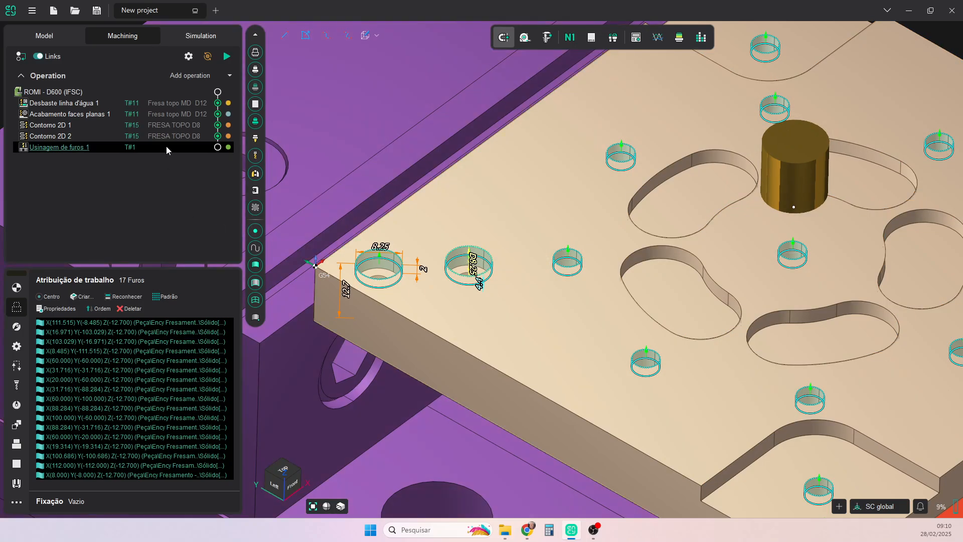
# - Assign the BROCA CENTRAR centre drill from the Romi D600 Alumínio library to the first hole machining operation
pyautogui.click(164, 146)
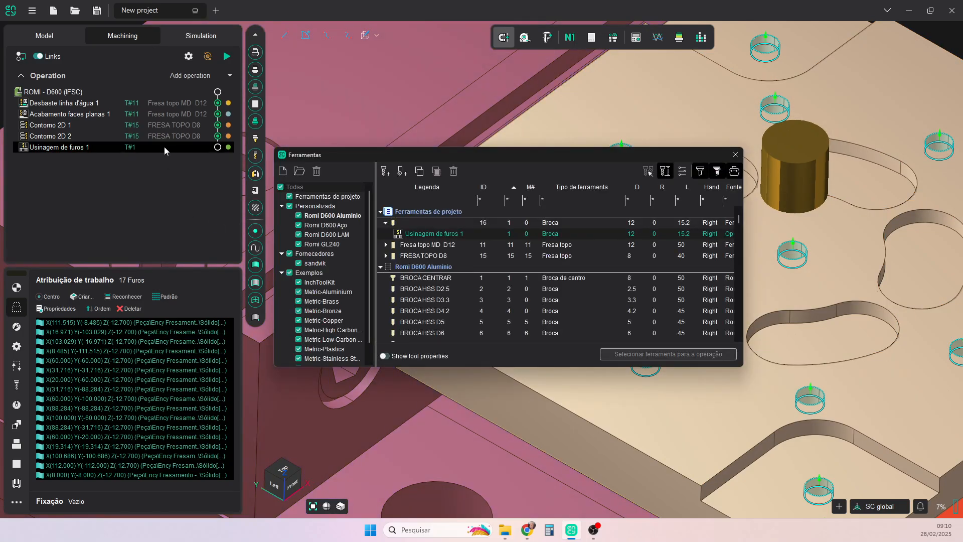
pyautogui.click(326, 217)
pyautogui.click(425, 223)
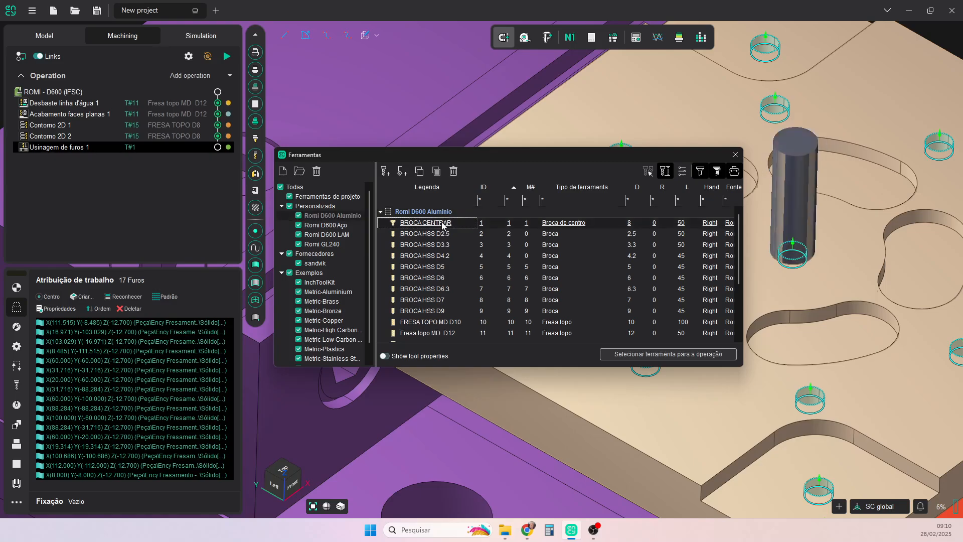
pyautogui.click(611, 353)
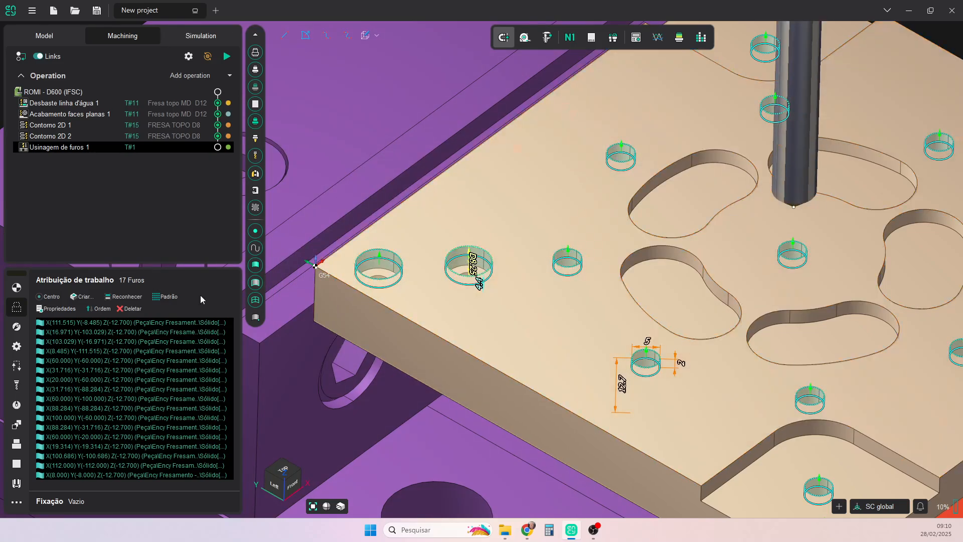
# - Review the drilling strategy and parameters, and set the safe surface level to 5 mm and the feed distance to 3 mm
pyautogui.click(16, 327)
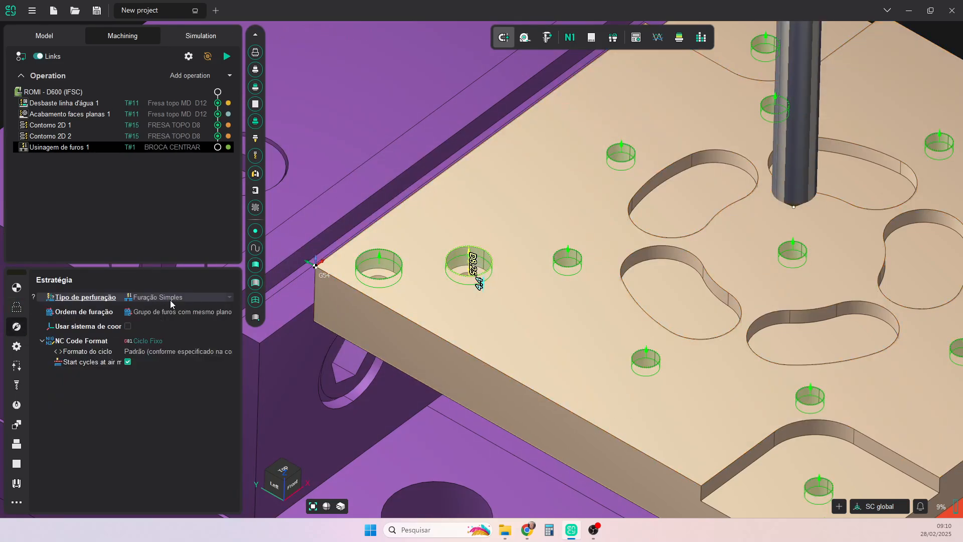
pyautogui.click(17, 347)
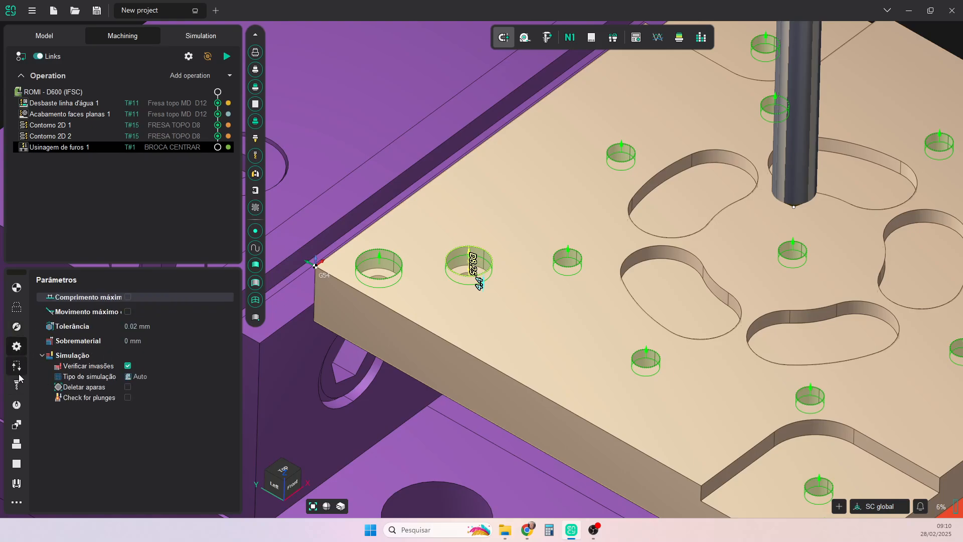
pyautogui.click(17, 371)
pyautogui.click(131, 364)
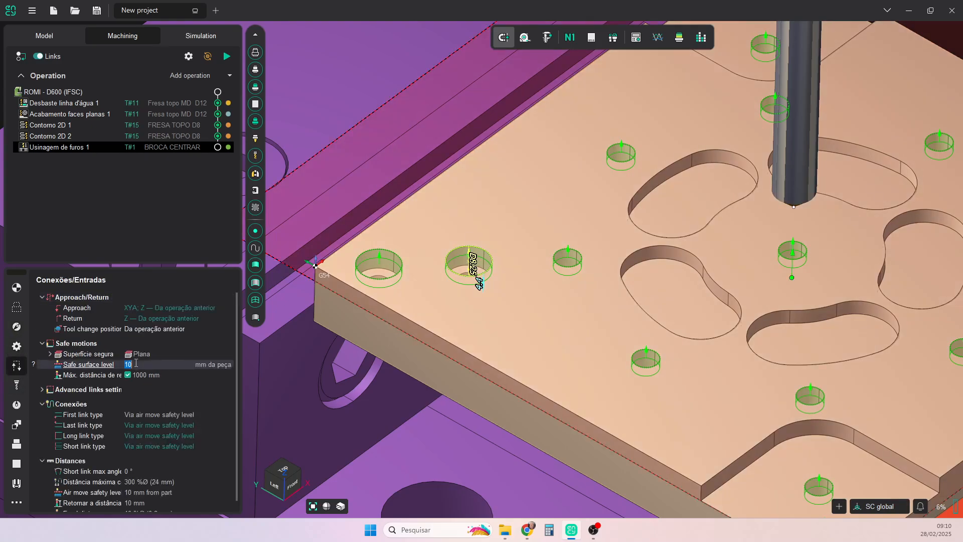
pyautogui.write('5')
pyautogui.scroll(-1, 170, 402)
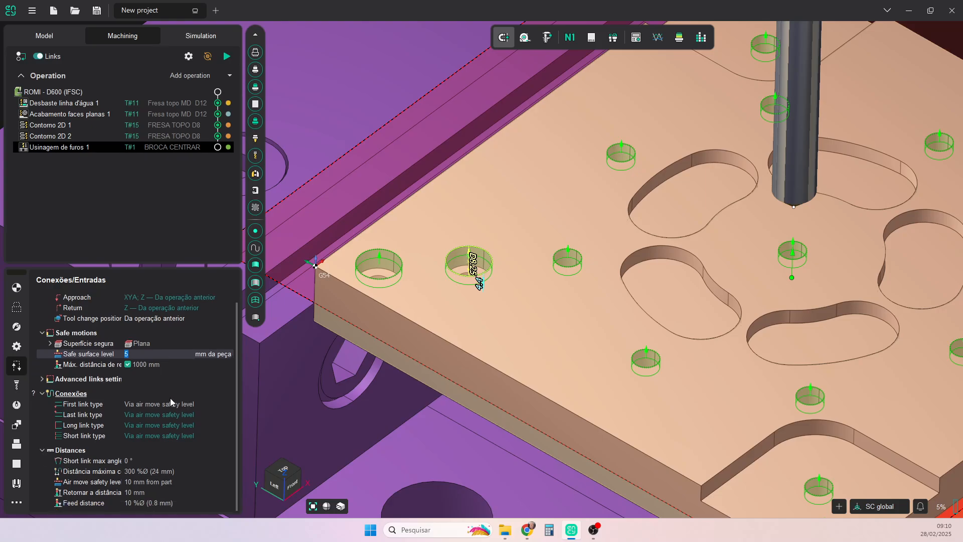
pyautogui.click(172, 504)
pyautogui.click(216, 506)
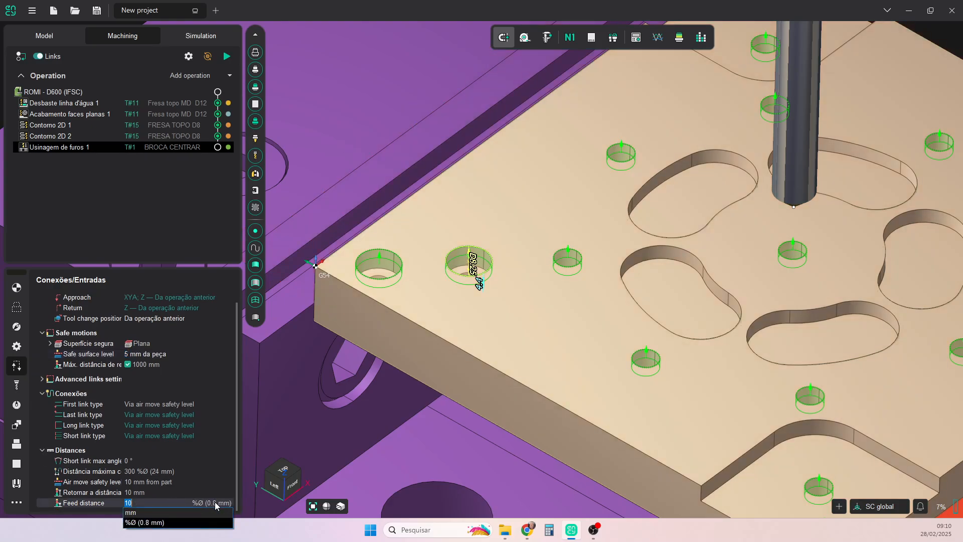
pyautogui.click(133, 512)
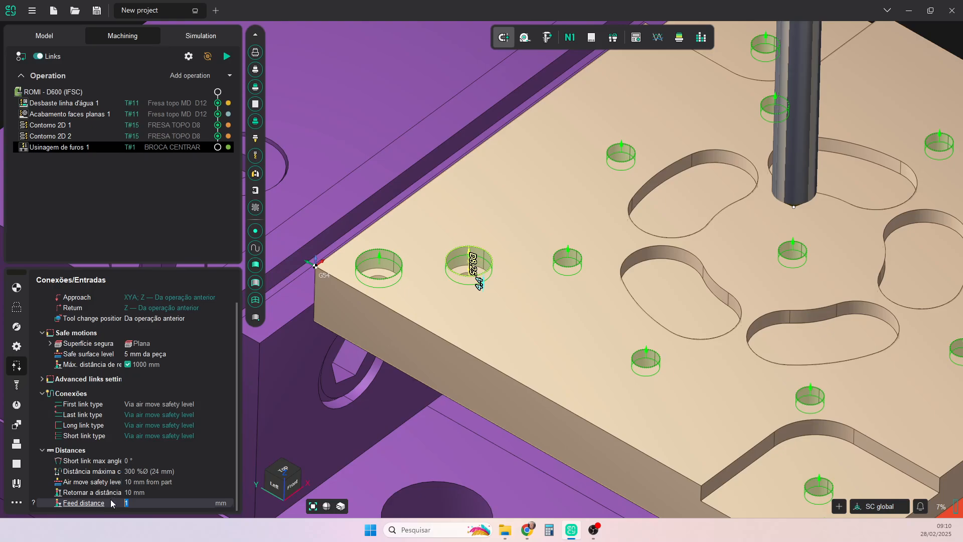
pyautogui.write('3')
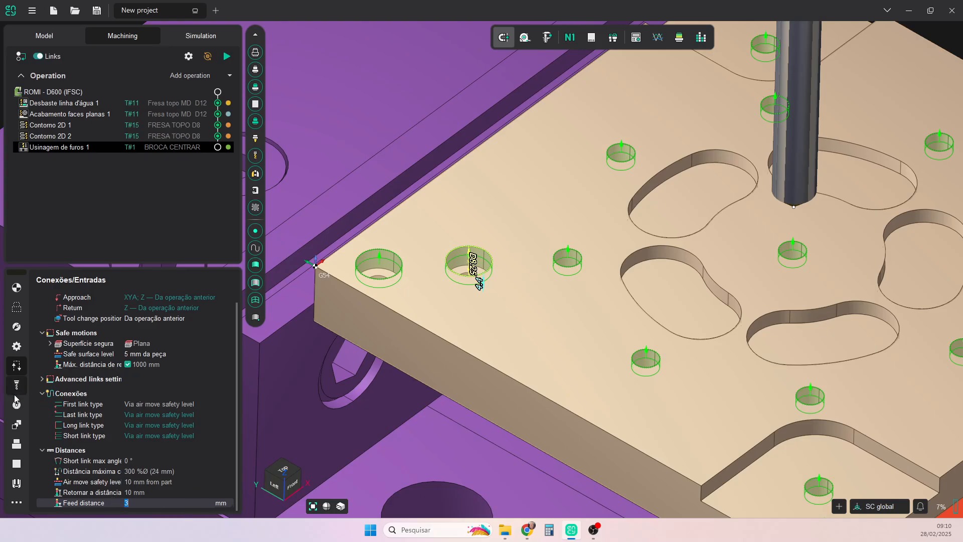
# - Calculate the centre-drilling toolpath, simulate it, and inspect the spotted holes before returning to the machining setup
pyautogui.click(227, 56)
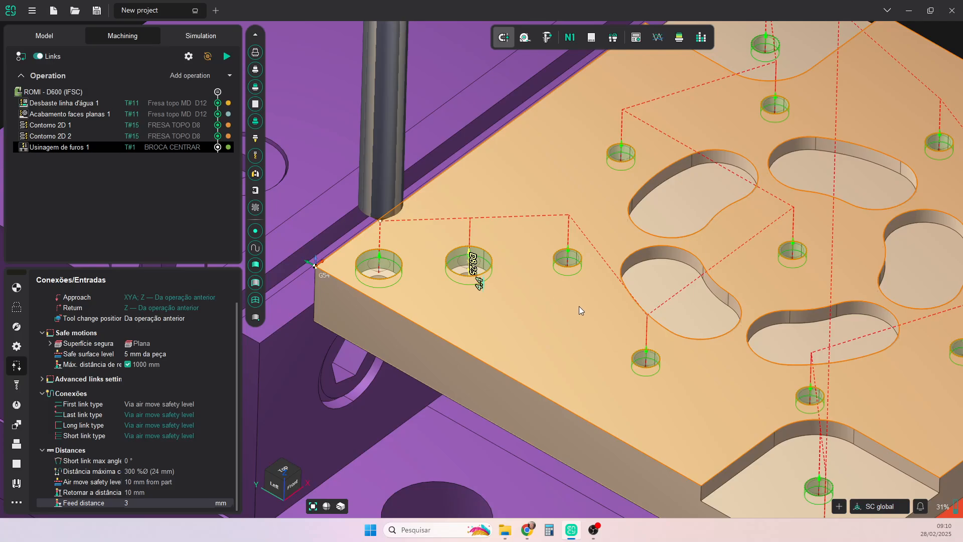
pyautogui.scroll(-5, 579, 306)
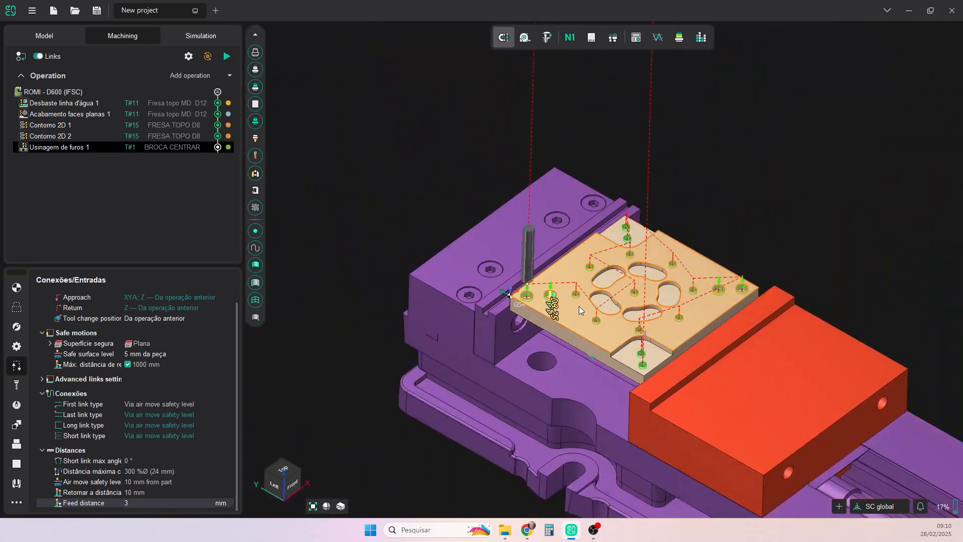
pyautogui.click(198, 36)
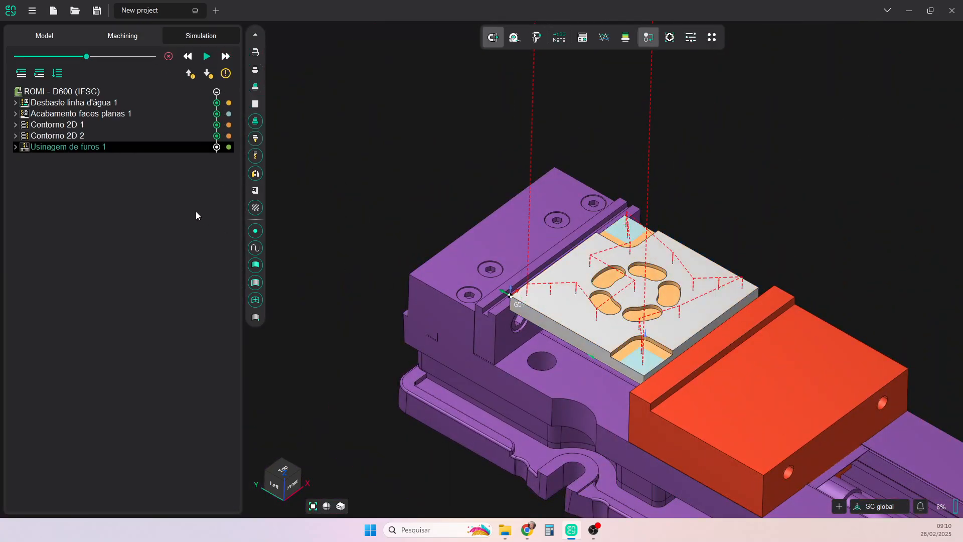
pyautogui.click(207, 57)
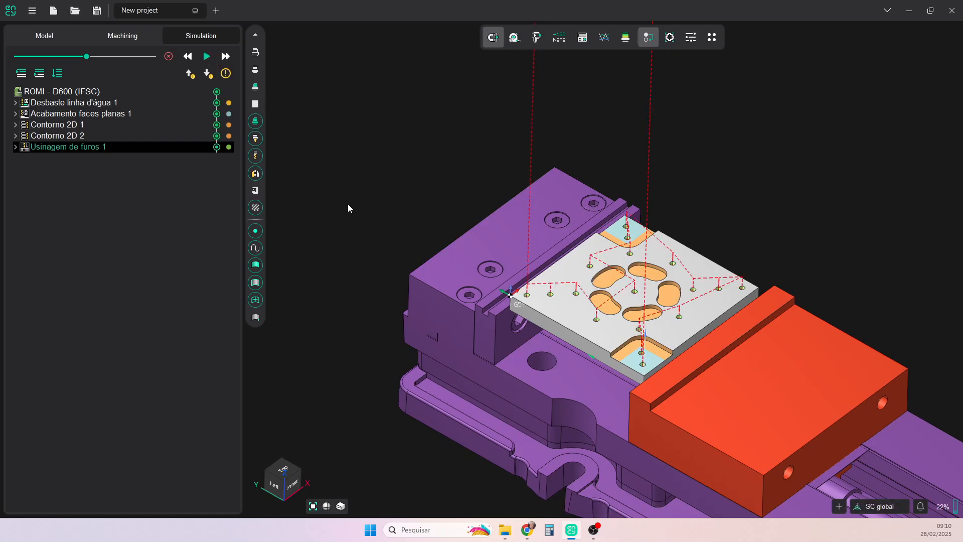
pyautogui.scroll(8, 568, 315)
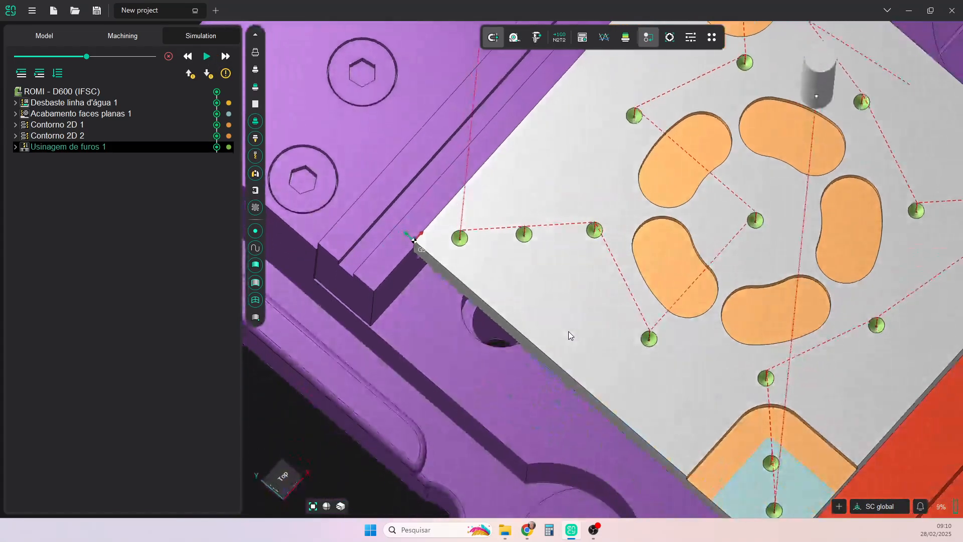
pyautogui.moveTo(568, 332); pyautogui.dragTo(570, 274, button='middle')
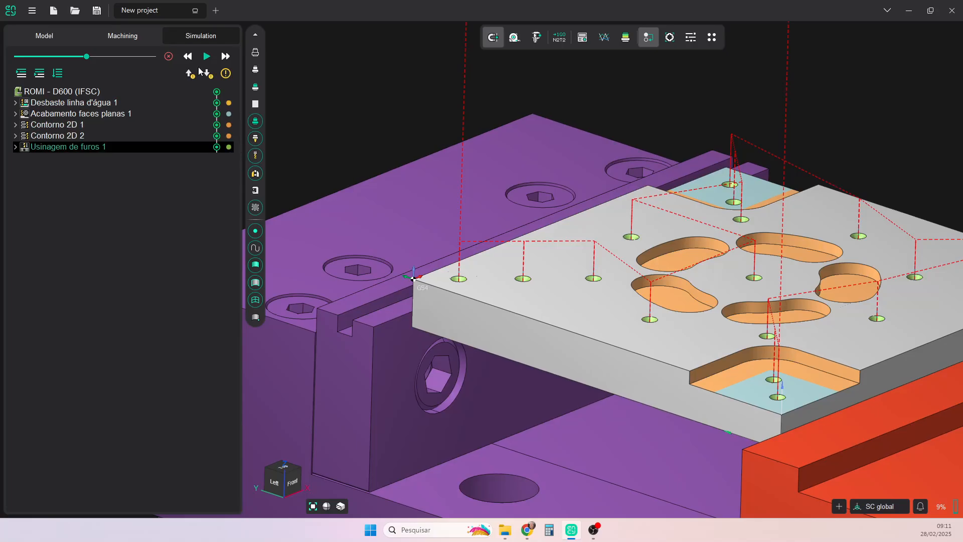
pyautogui.click(131, 36)
pyautogui.scroll(-6, 579, 319)
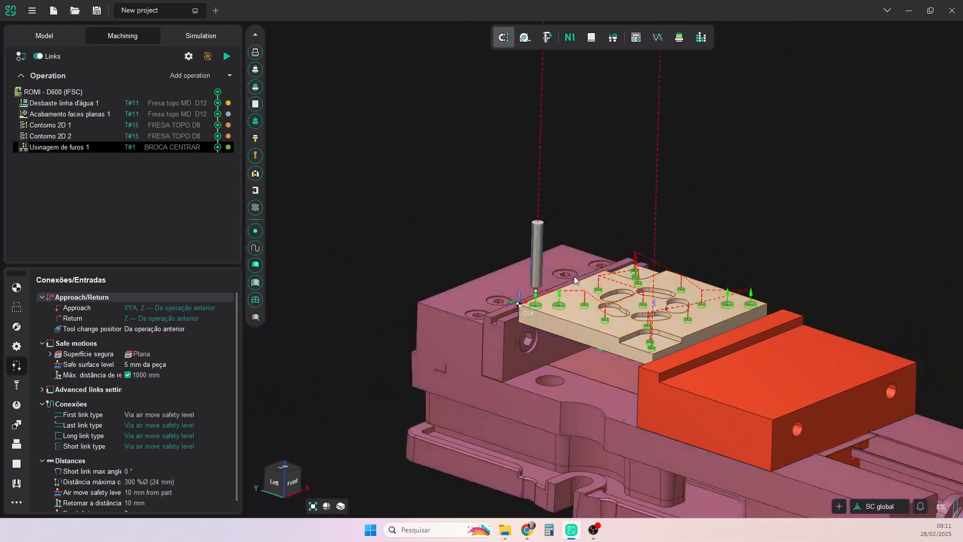
pyautogui.moveTo(574, 276); pyautogui.dragTo(574, 284, button='middle')
pyautogui.scroll(4, 625, 317)
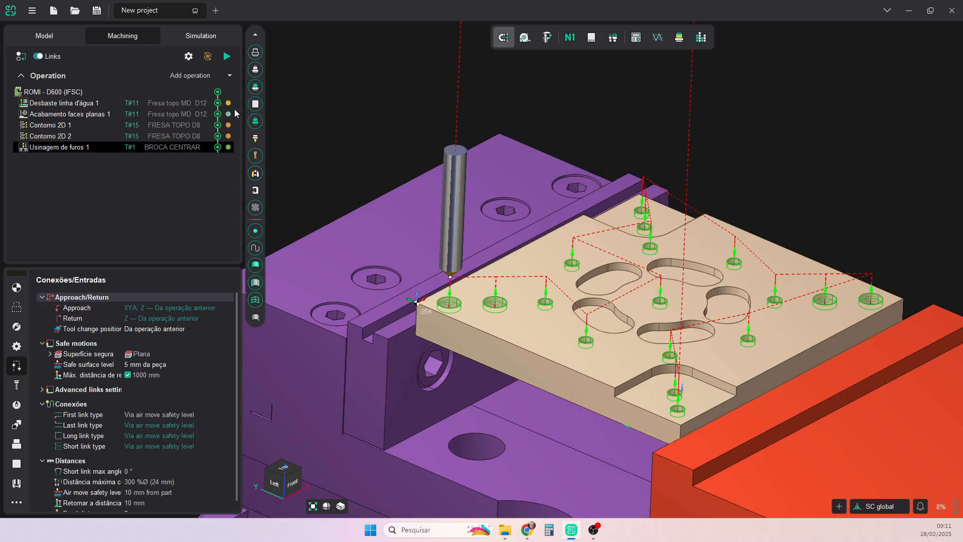
pyautogui.click(230, 75)
pyautogui.moveTo(206, 102)
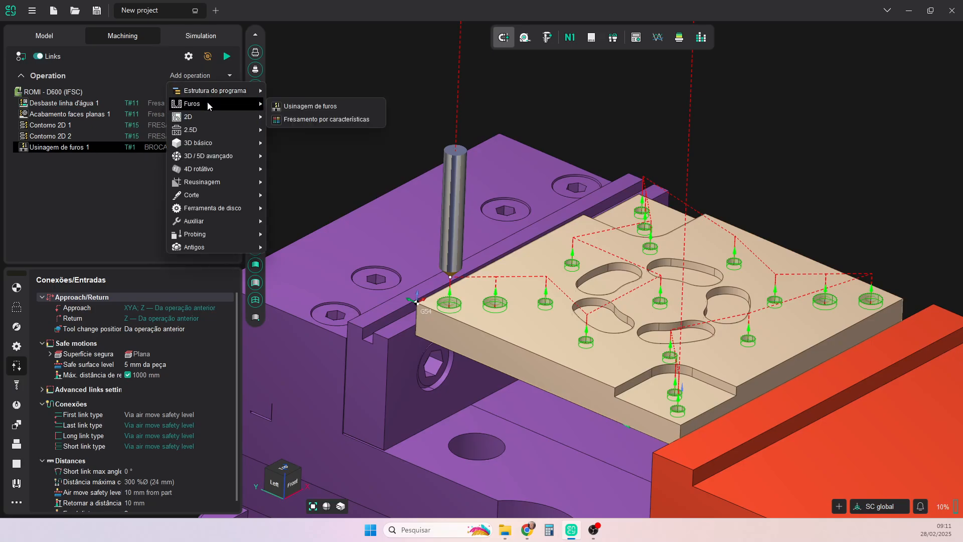
pyautogui.click(67, 173)
# - Copy the hole machining operation Usinagem de furos 1 and paste the copy after it
pyautogui.rightClick(73, 146)
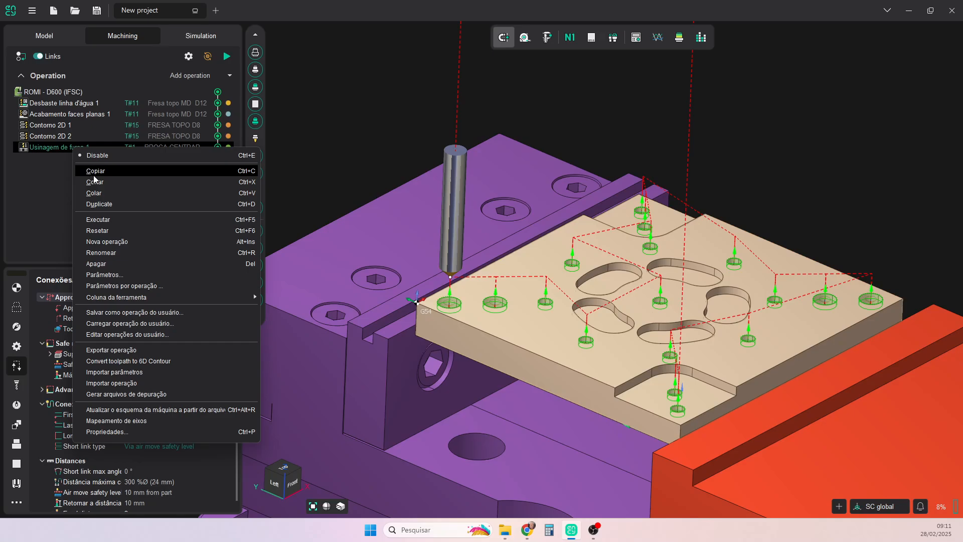
pyautogui.click(93, 174)
pyautogui.rightClick(68, 149)
pyautogui.click(100, 192)
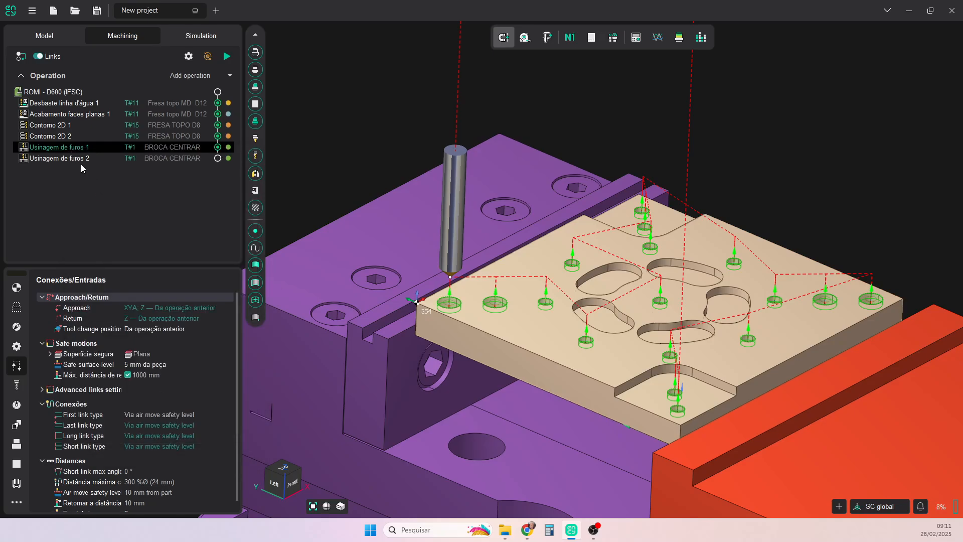
# - Assign the BROCA HSS D5 drill from the Romi D600 Alumínio library to the operation Usinagem de furos 2
pyautogui.click(80, 159)
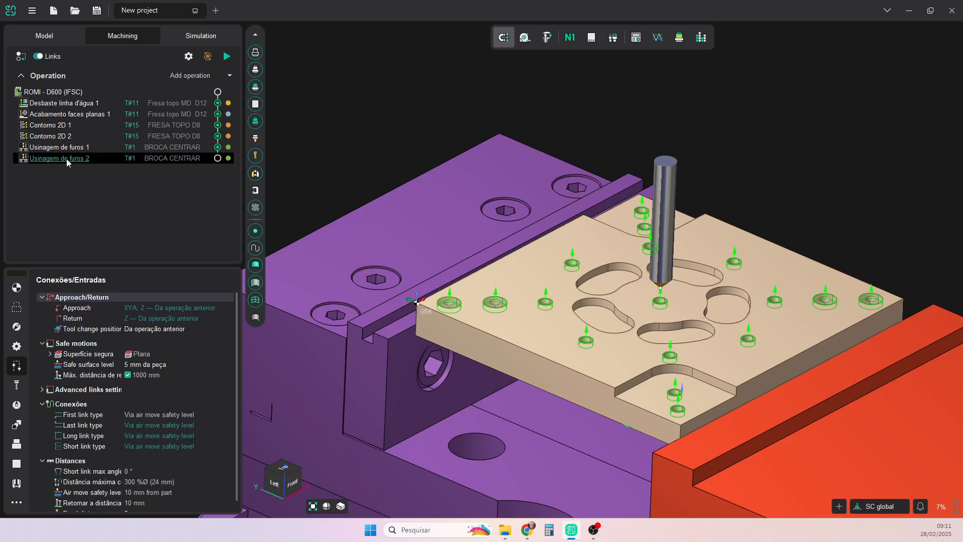
pyautogui.click(174, 158)
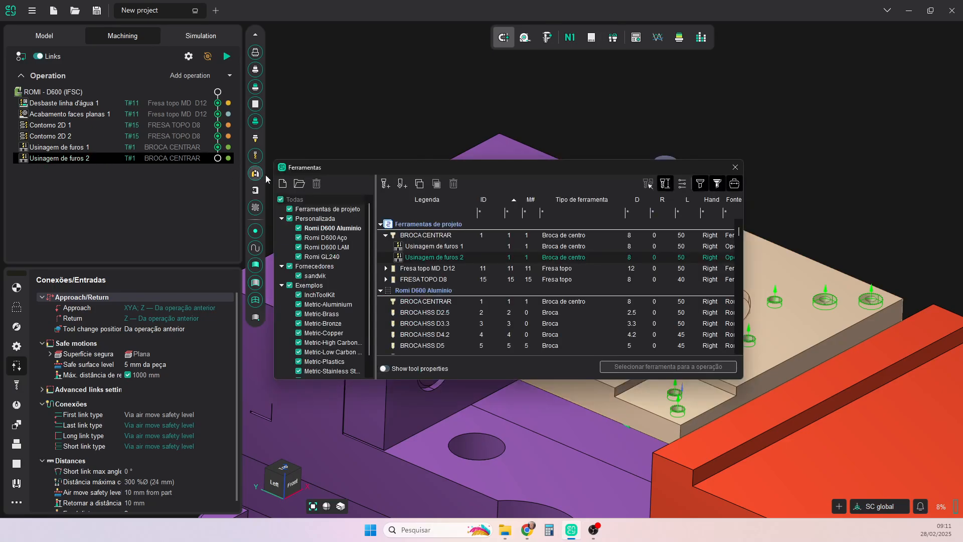
pyautogui.click(342, 229)
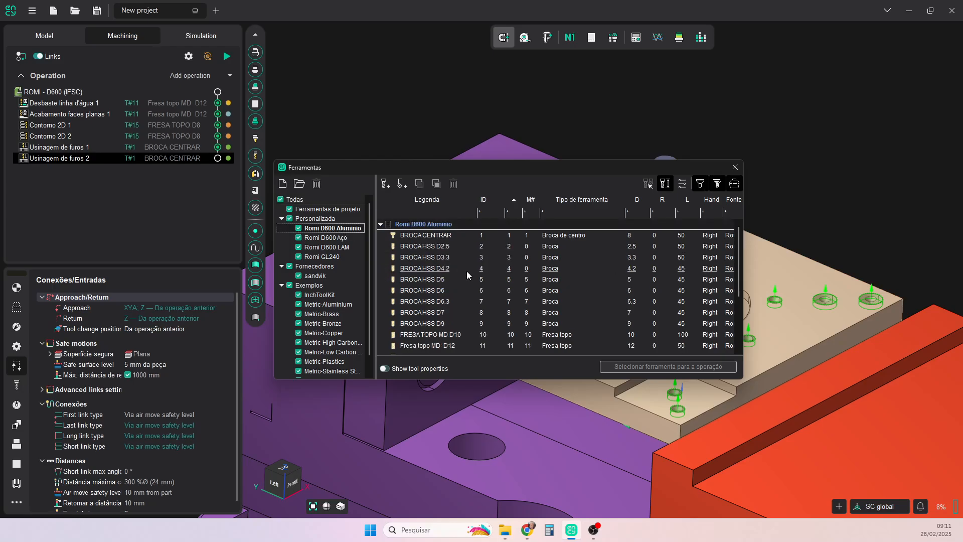
pyautogui.click(437, 279)
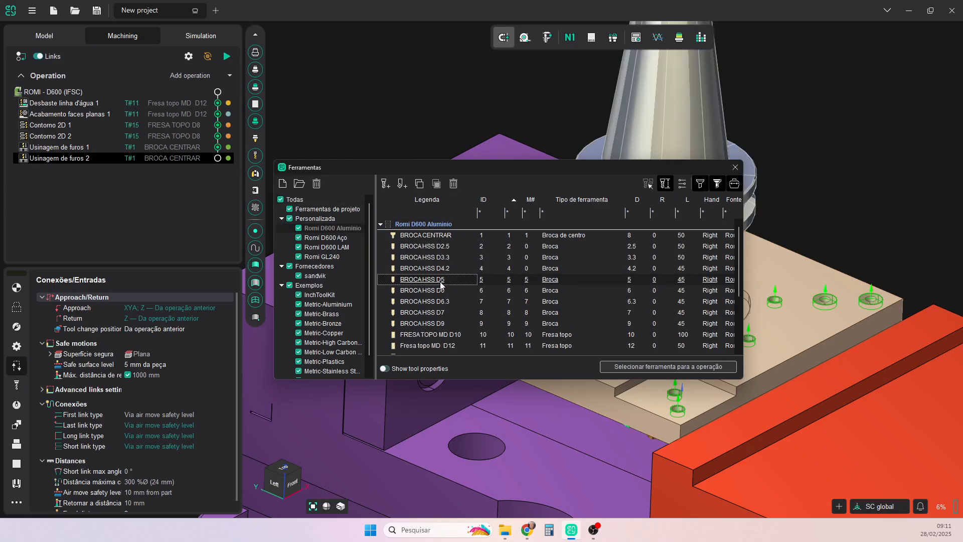
pyautogui.click(673, 368)
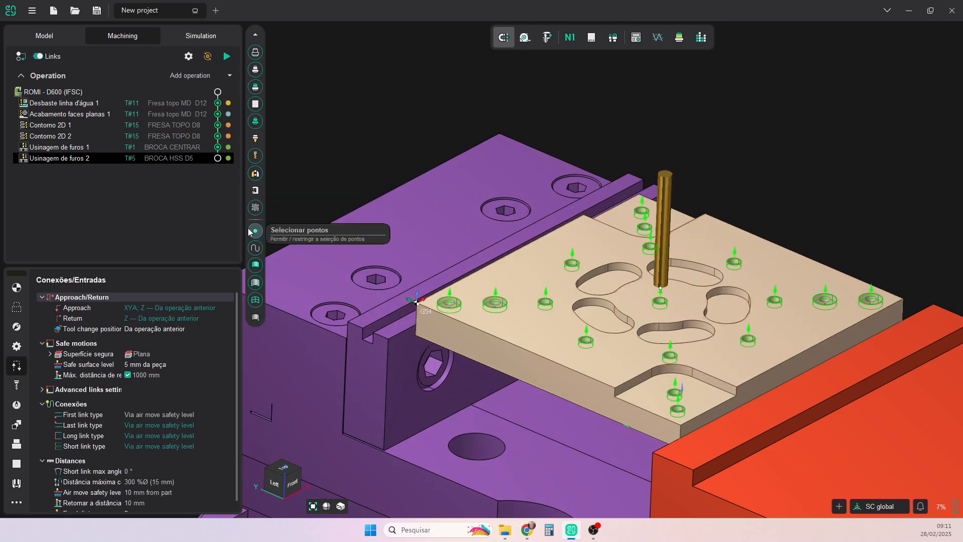
# - Remove all the inherited holes from the job assignment of Usinagem de furos 2
pyautogui.click(16, 307)
pyautogui.click(146, 389)
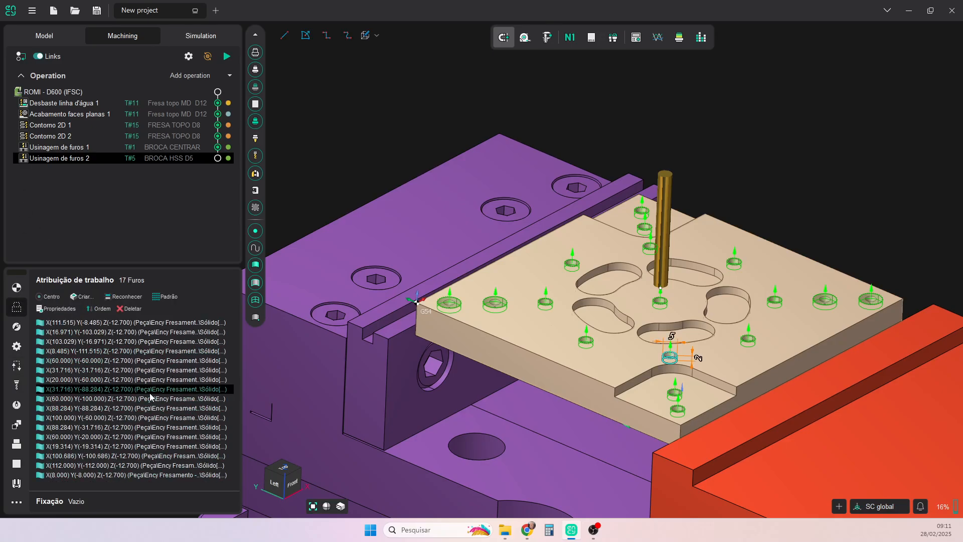
pyautogui.rightClick(150, 393)
pyautogui.click(173, 445)
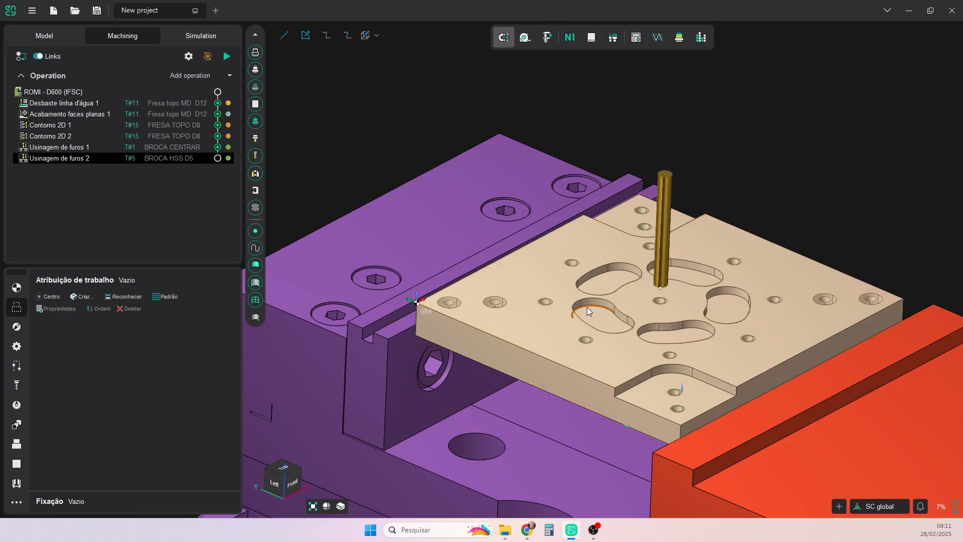
# - Select all the 5 mm diameter holes on the plate and add their centres to the job assignment
pyautogui.scroll(2, 586, 307)
pyautogui.scroll(3, 712, 429)
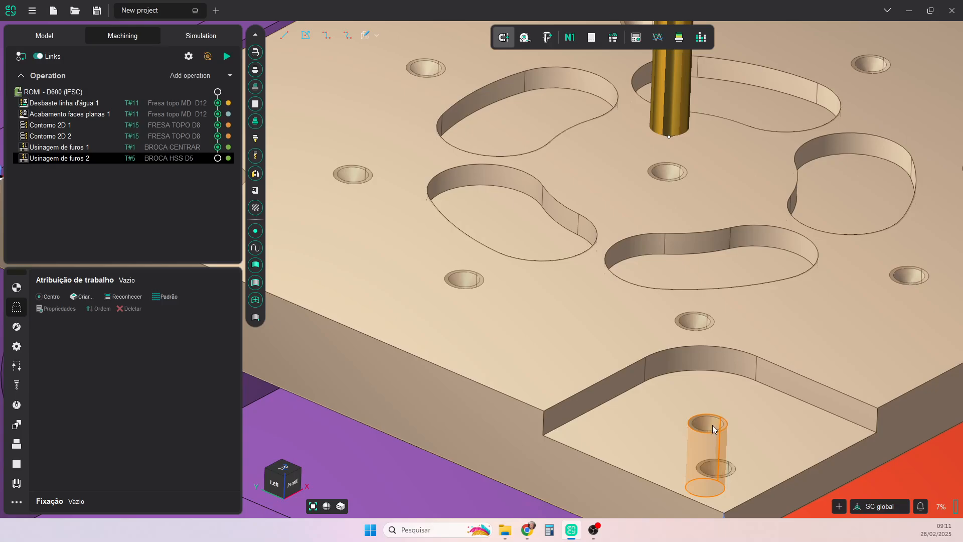
pyautogui.doubleClick(712, 426)
pyautogui.scroll(-4, 712, 425)
pyautogui.scroll(6, 684, 351)
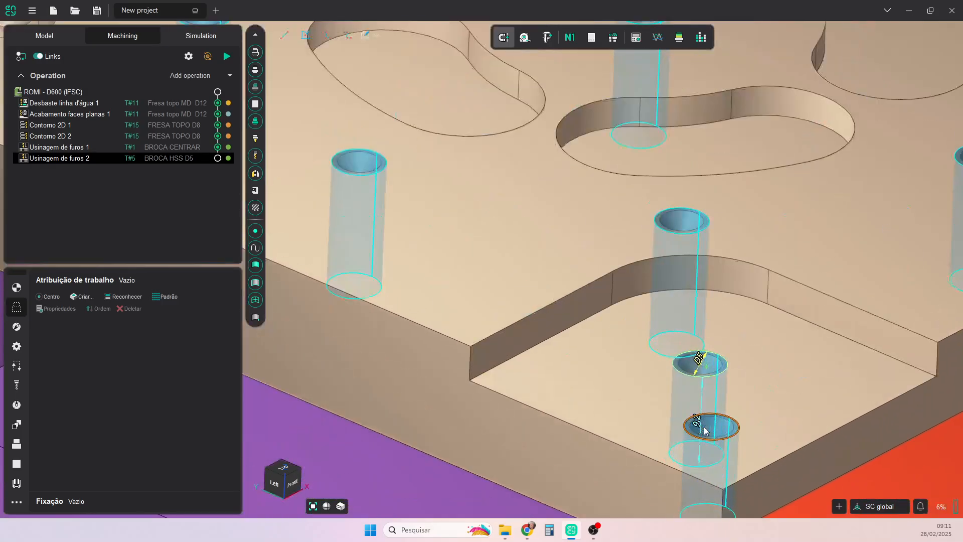
pyautogui.scroll(-3, 322, 395)
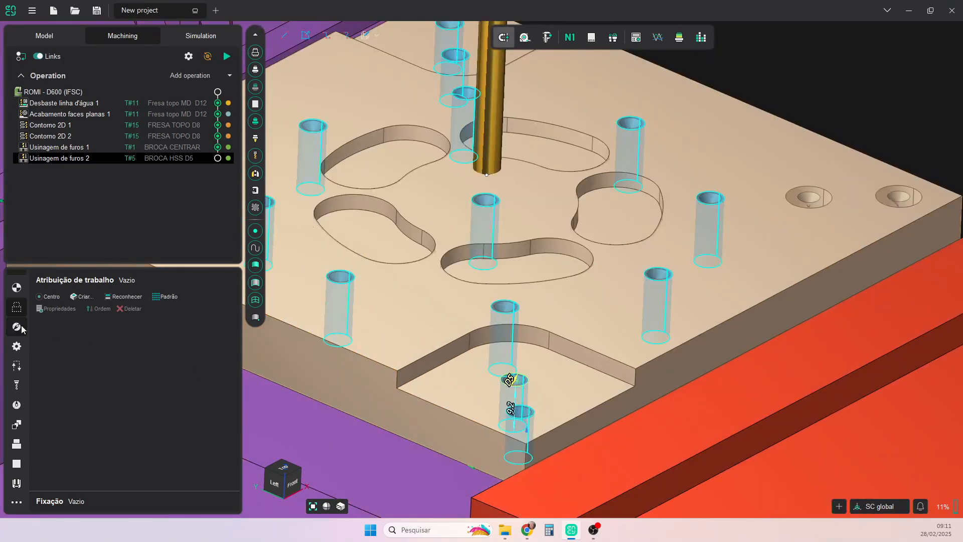
pyautogui.click(54, 298)
pyautogui.scroll(-4, 577, 351)
pyautogui.moveTo(570, 353)
pyautogui.mouseDown(button='middle')
pyautogui.moveTo(576, 323)
pyautogui.moveTo(597, 324)
pyautogui.moveTo(560, 355)
pyautogui.mouseUp(button='middle')
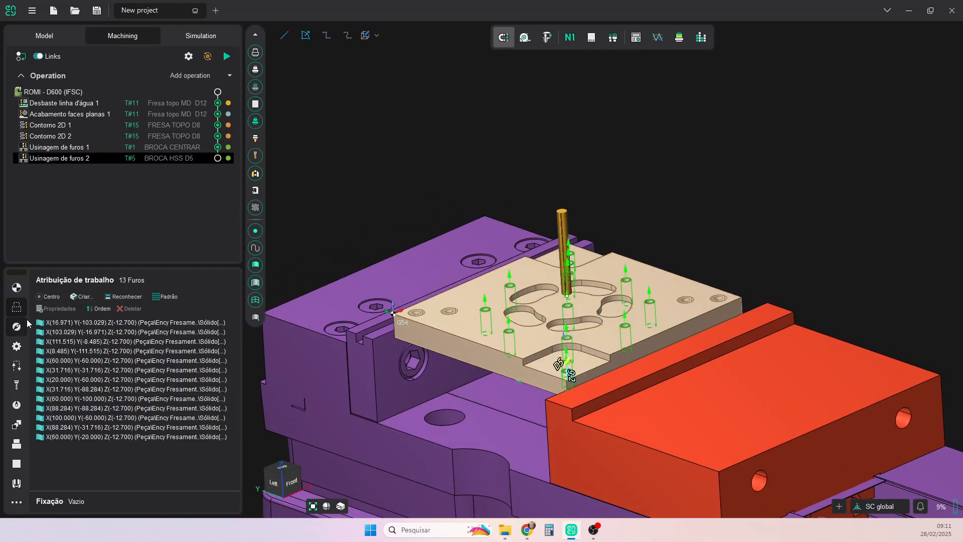
# - Set the drill-tip compensation of all assigned 5 mm holes to the tool tip option (Ponta da...)
pyautogui.click(85, 323)
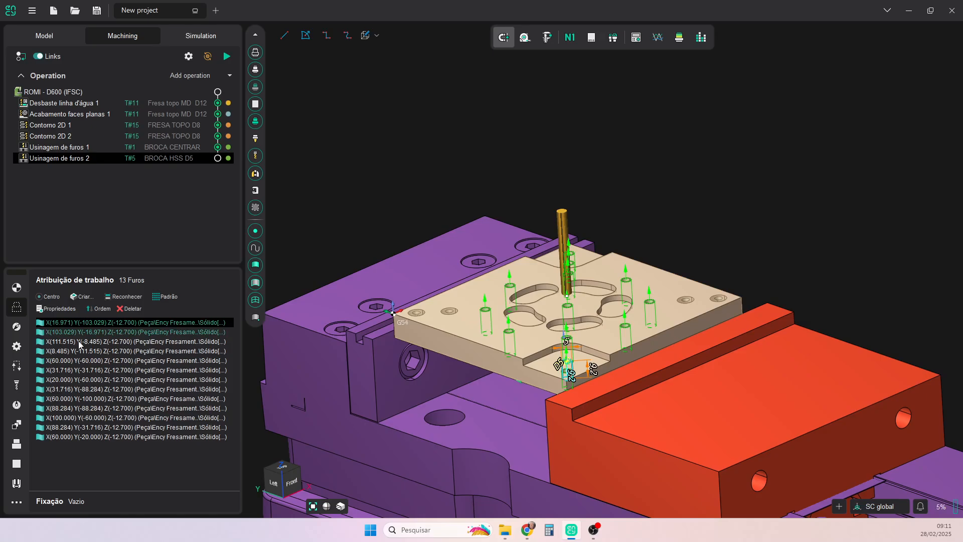
pyautogui.keyDown('shift'); pyautogui.click(76, 437); pyautogui.keyUp('shift')
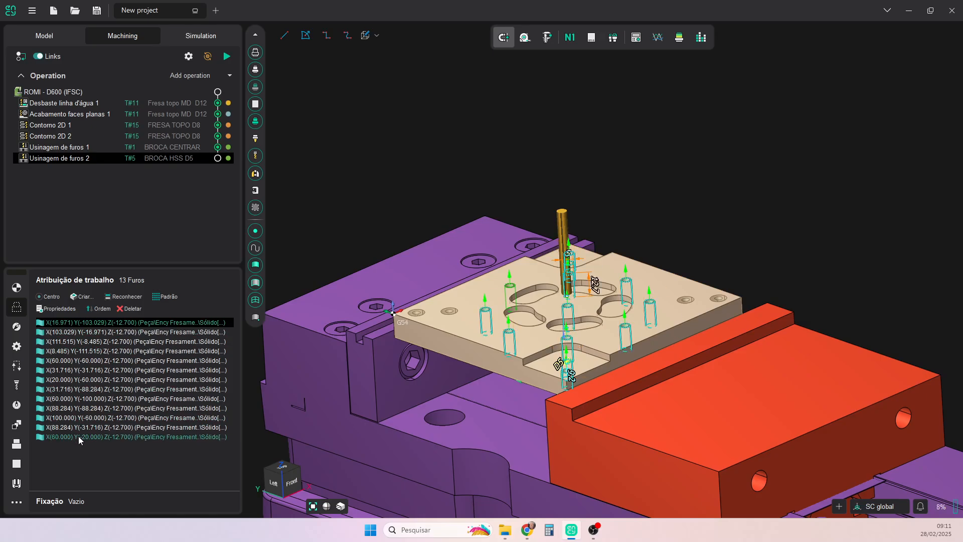
pyautogui.click(55, 310)
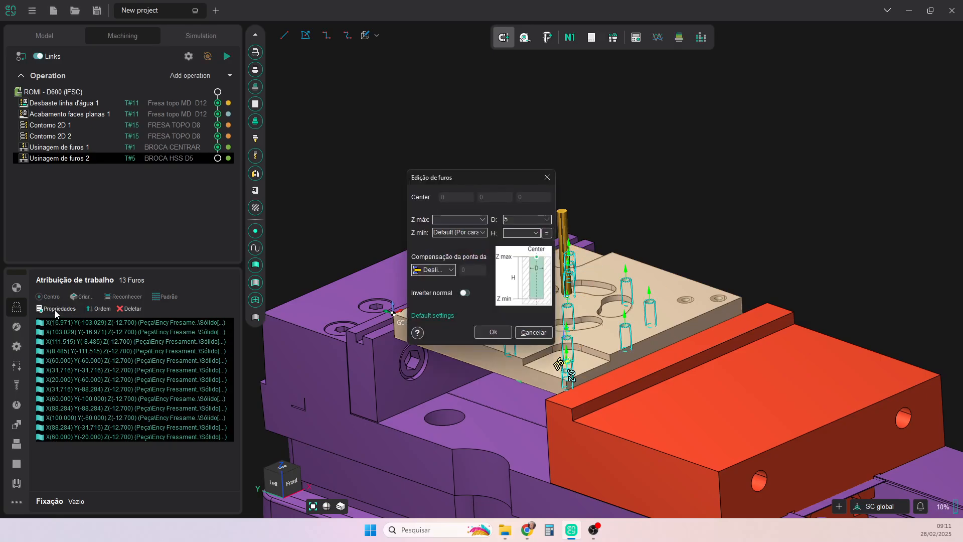
pyautogui.click(450, 269)
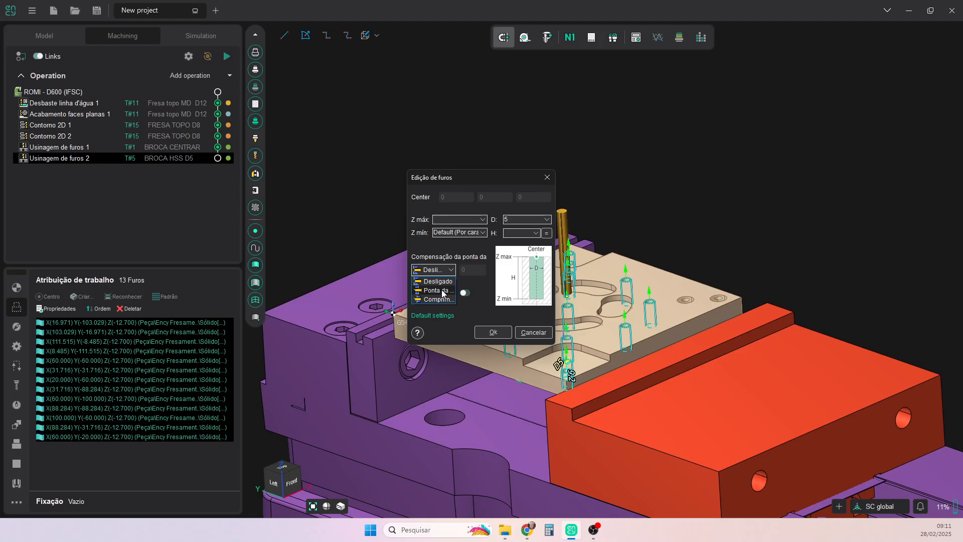
pyautogui.click(438, 291)
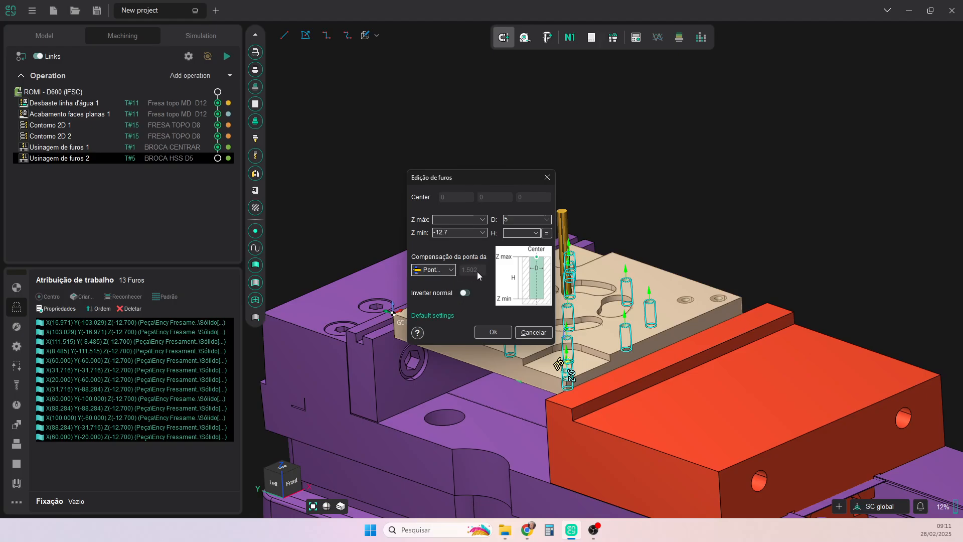
pyautogui.click(497, 332)
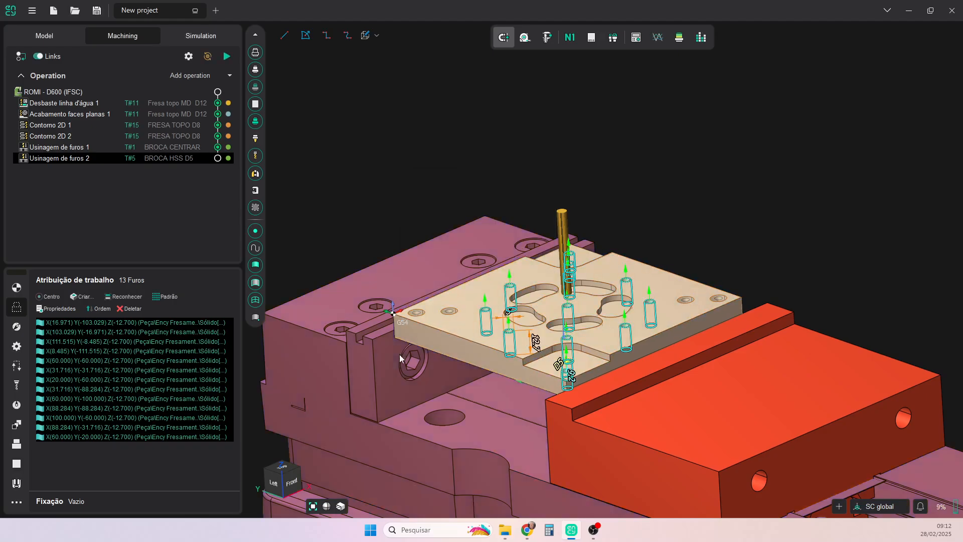
# - From the side, extend the bottoms of all assigned holes about 1 mm beyond the plate's underside
pyautogui.click(273, 483)
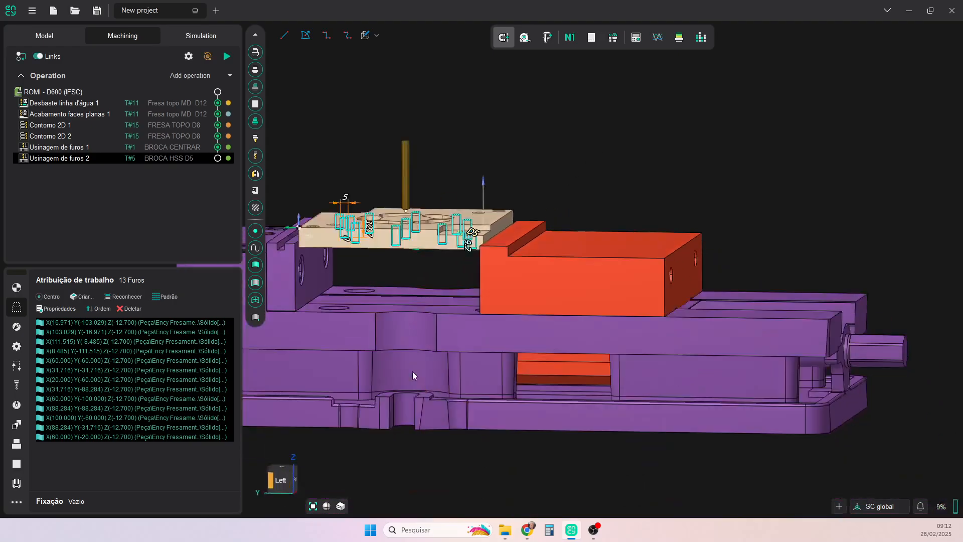
pyautogui.scroll(5, 369, 178)
pyautogui.moveTo(437, 244); pyautogui.dragTo(528, 279, button='middle')
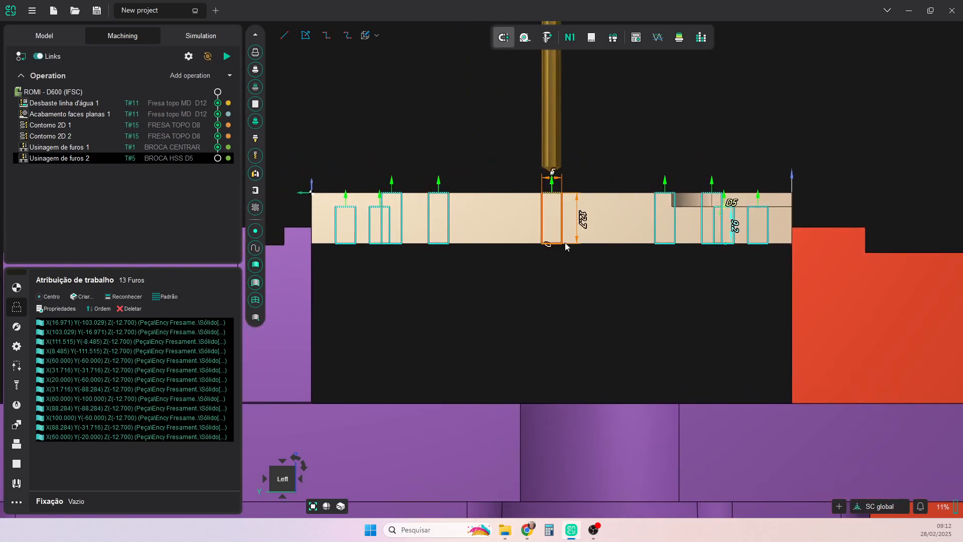
pyautogui.moveTo(558, 244); pyautogui.dragTo(560, 251)
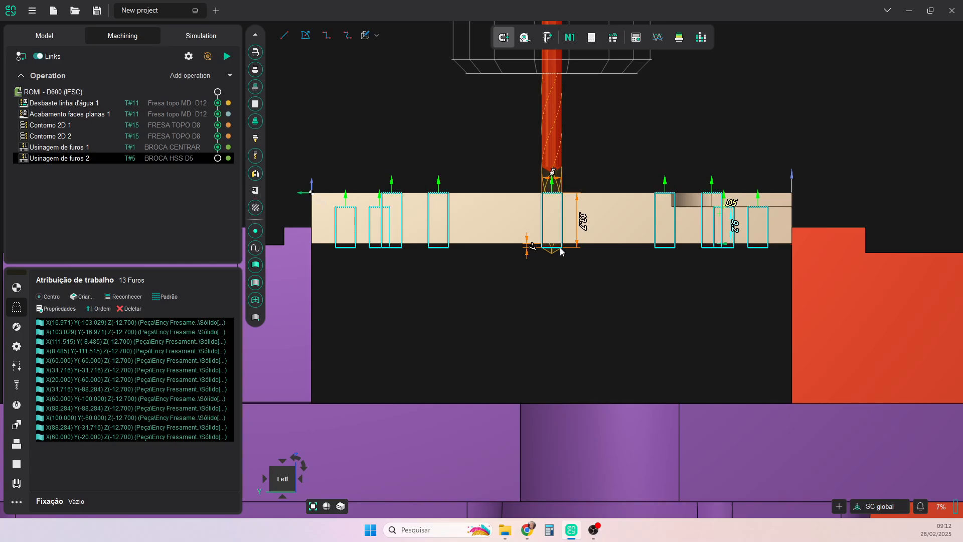
pyautogui.scroll(-5, 473, 308)
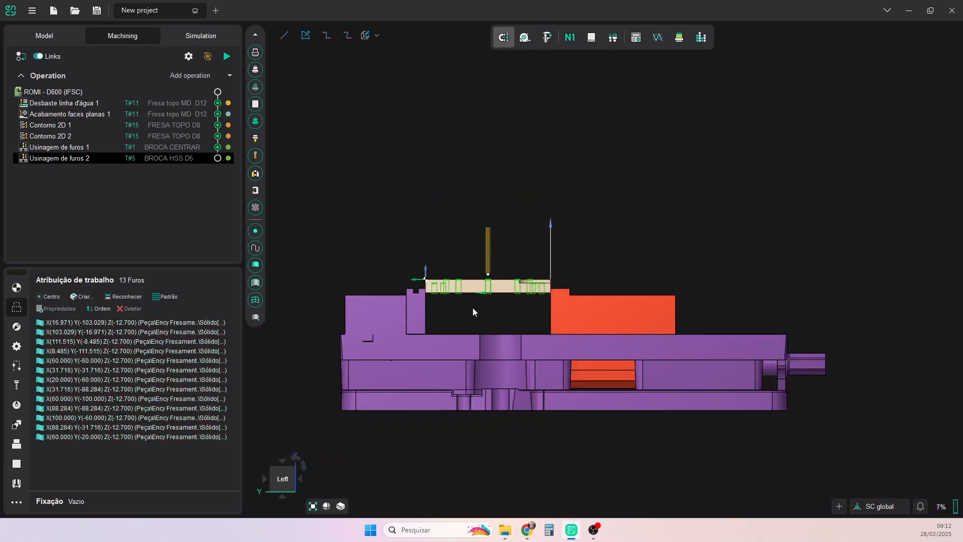
pyautogui.moveTo(473, 308)
pyautogui.mouseDown(button='middle')
pyautogui.moveTo(462, 307)
pyautogui.moveTo(474, 329)
pyautogui.moveTo(465, 319)
pyautogui.mouseUp(button='middle')
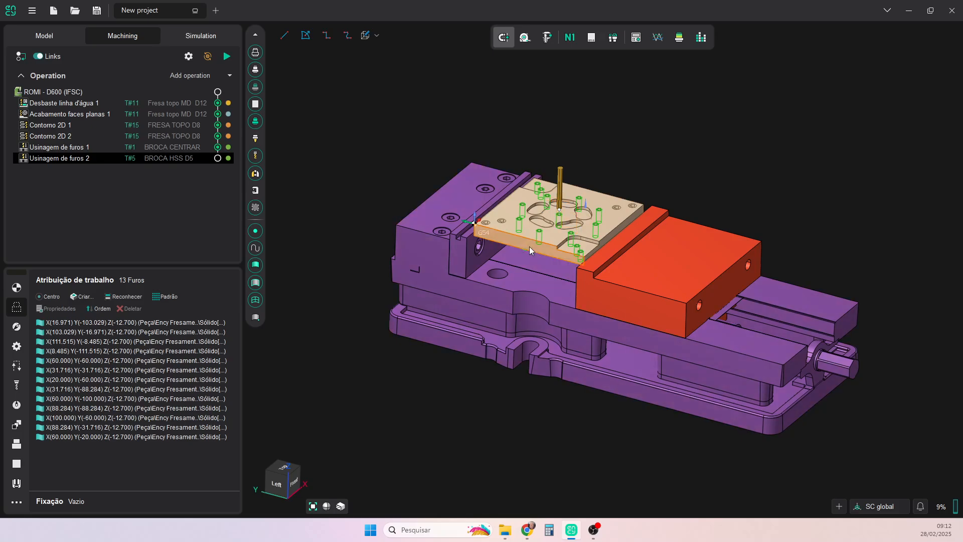
pyautogui.scroll(5, 529, 246)
pyautogui.scroll(-7, 444, 244)
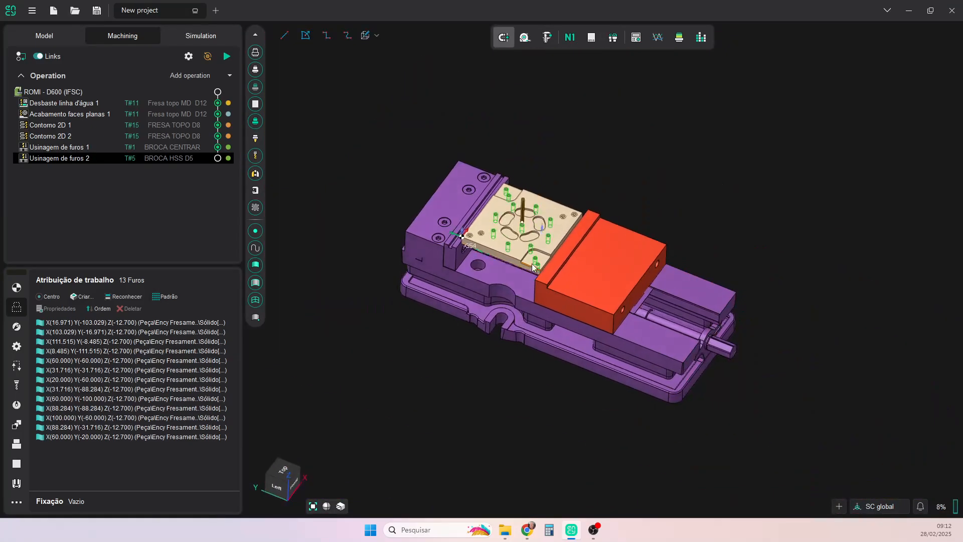
pyautogui.moveTo(532, 267); pyautogui.dragTo(533, 256, button='middle')
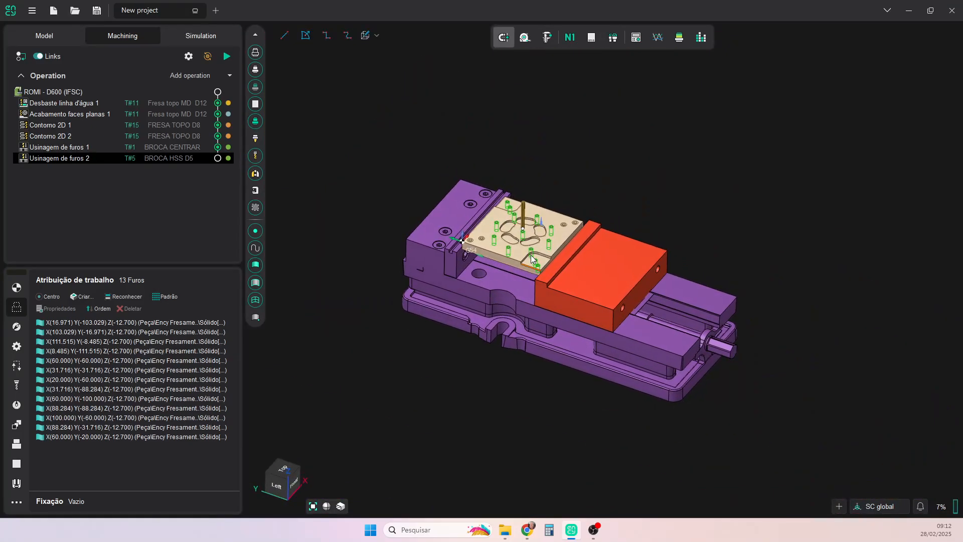
# - Set the drilling type to Quebra-Cavaco with a Distância of 70 % of the tool diameter
pyautogui.click(16, 326)
pyautogui.click(221, 299)
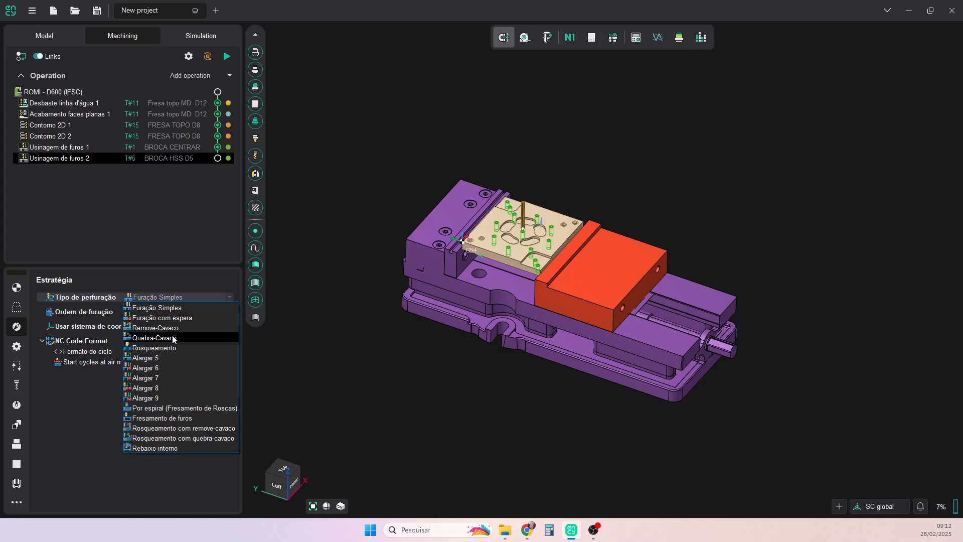
pyautogui.click(172, 339)
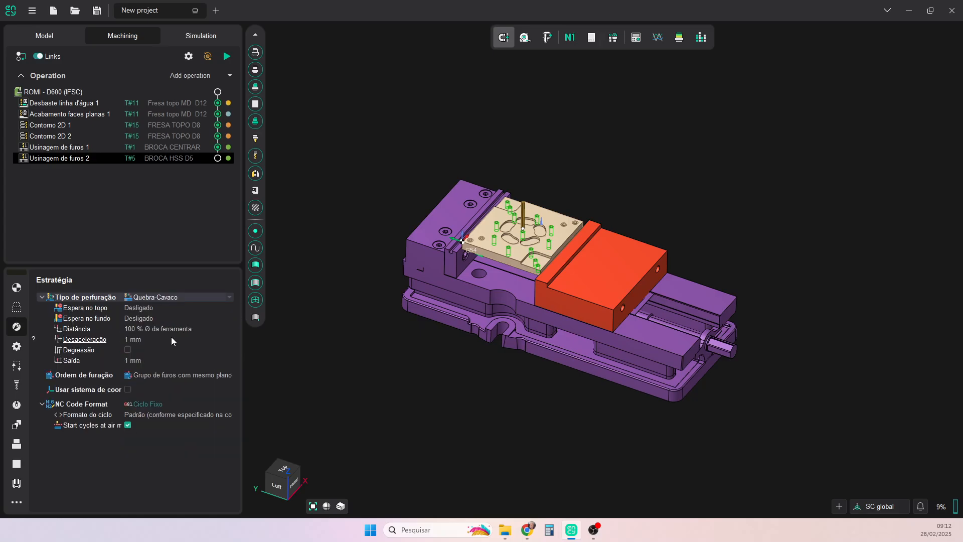
pyautogui.click(137, 330)
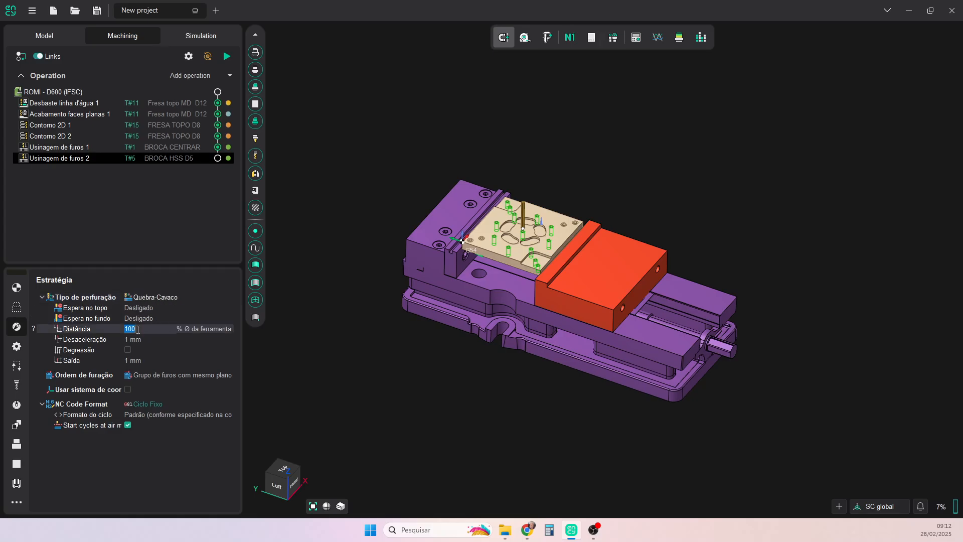
pyautogui.write('70')
pyautogui.press('Return')
pyautogui.click(134, 361)
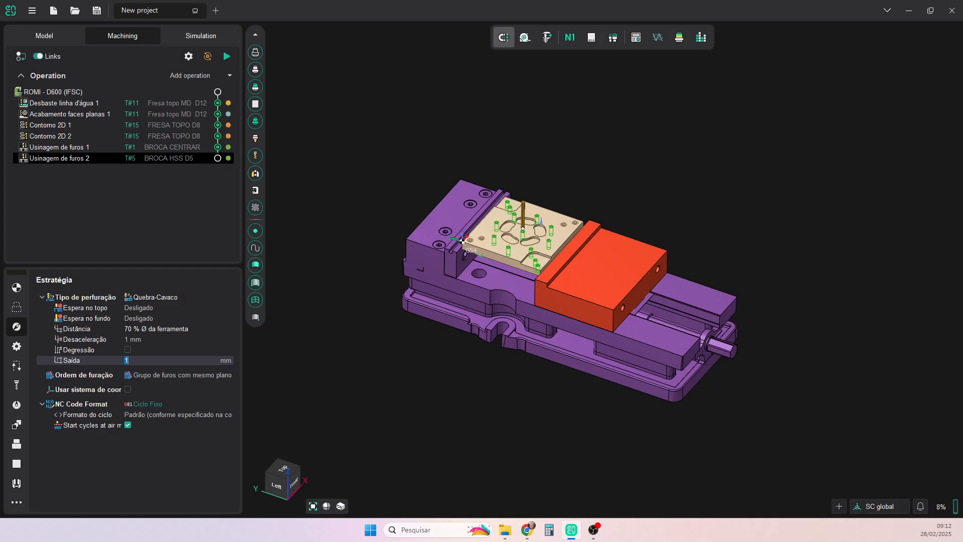
# - Review the operation's parameters and links, calculate the 5 mm drilling toolpath, and run its simulation
pyautogui.click(18, 348)
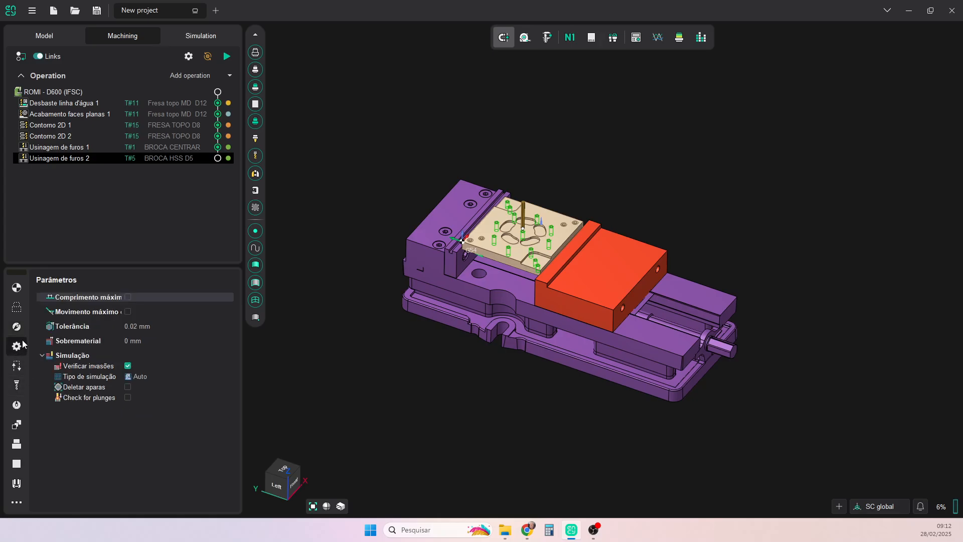
pyautogui.click(17, 365)
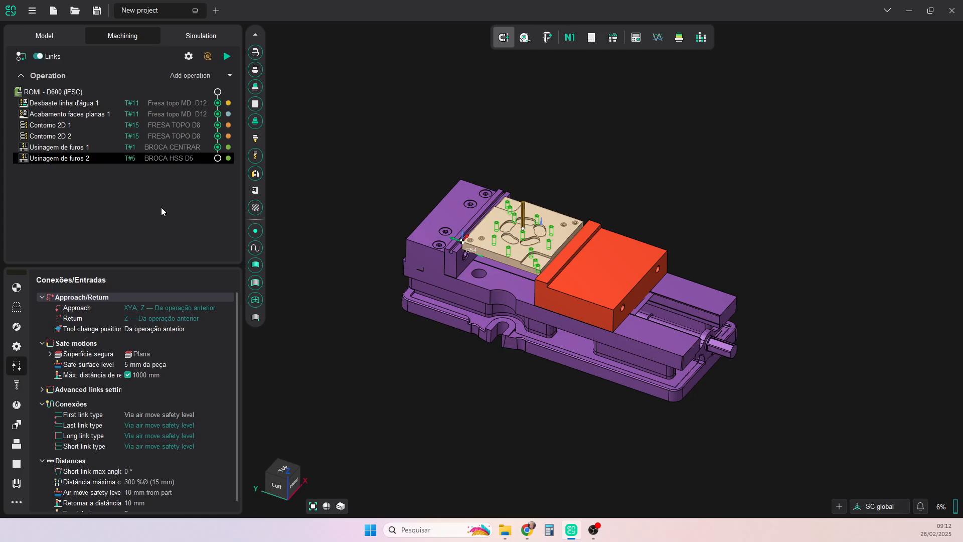
pyautogui.click(226, 56)
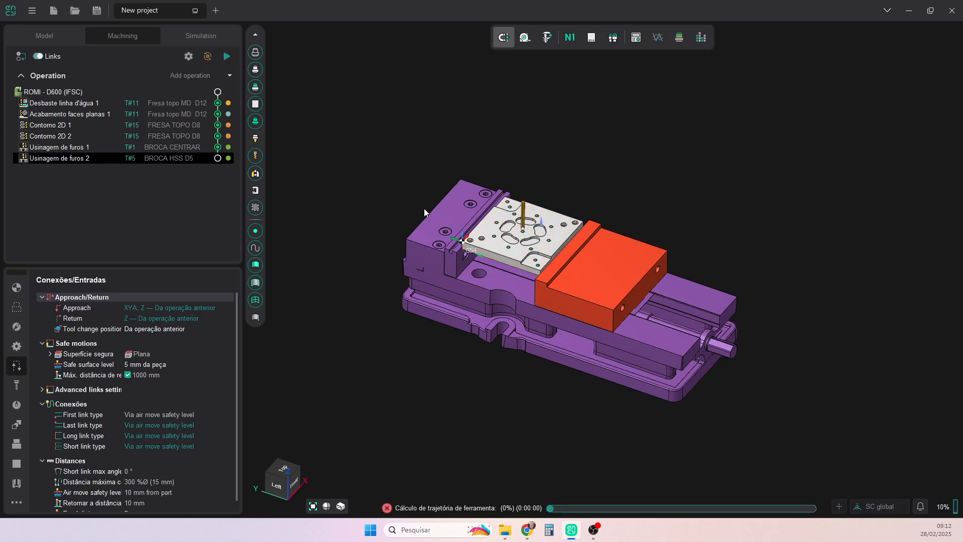
pyautogui.click(195, 37)
pyautogui.scroll(3, 466, 242)
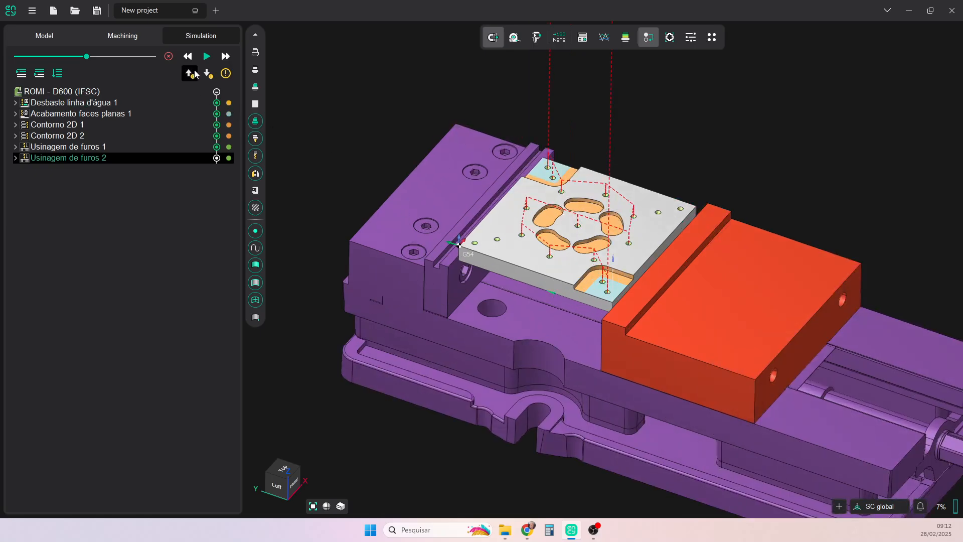
pyautogui.click(207, 57)
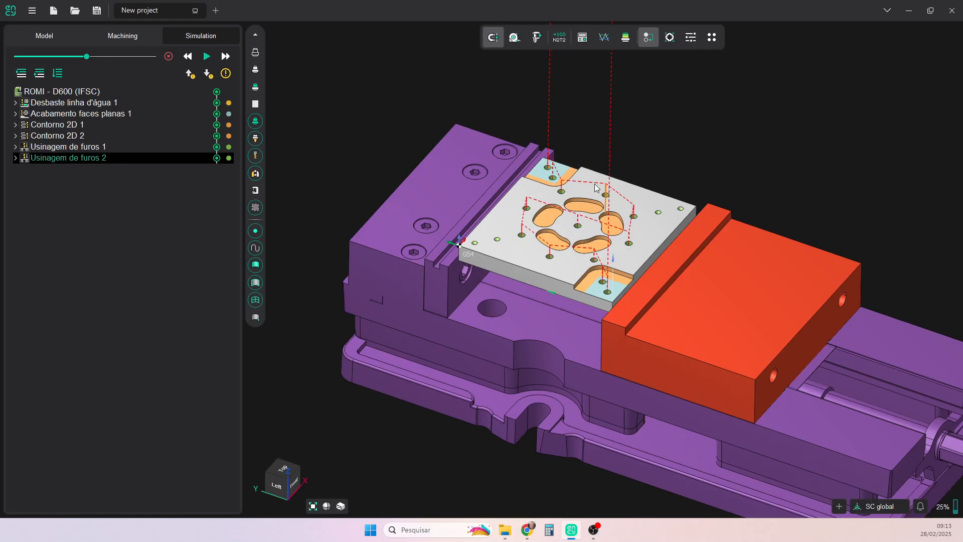
# - Inspect the drilled plate with the colour comparison against the model, and return to the machining setup
pyautogui.scroll(3, 597, 188)
pyautogui.click(623, 41)
pyautogui.moveTo(529, 135)
pyautogui.mouseDown(button='middle')
pyautogui.moveTo(532, 213)
pyautogui.moveTo(522, 151)
pyautogui.mouseUp(button='middle')
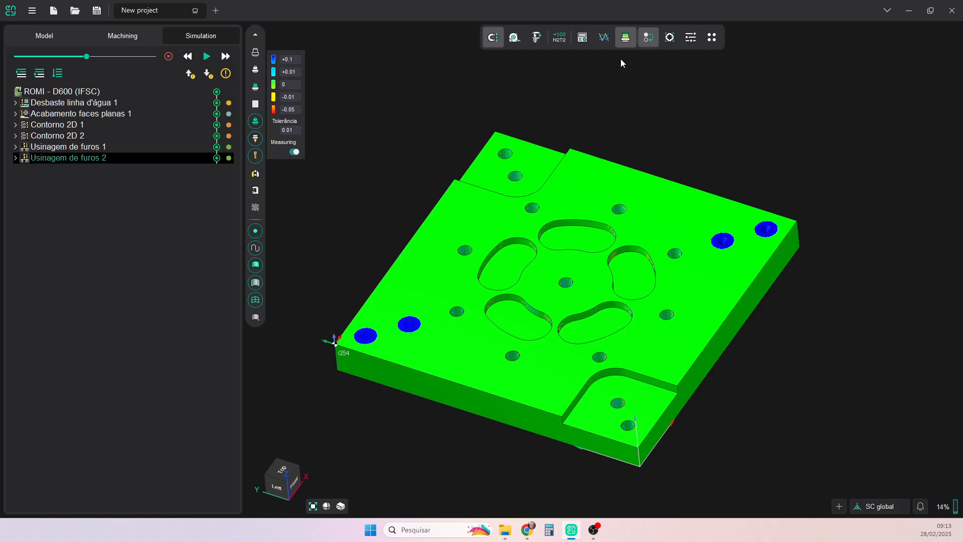
pyautogui.click(626, 36)
pyautogui.moveTo(471, 334); pyautogui.dragTo(577, 287, button='middle')
pyautogui.click(130, 40)
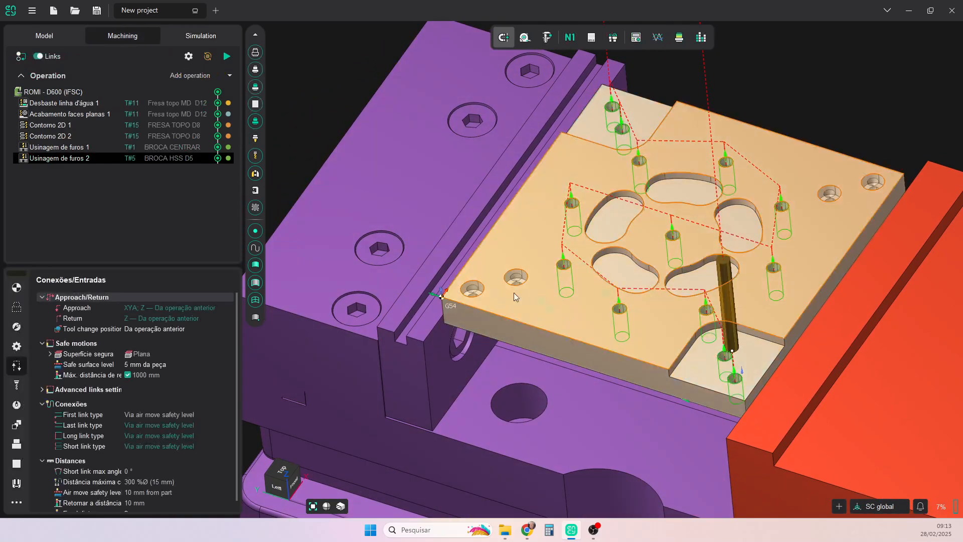
# - Duplicate the drilling operation Usinagem de furos 2 and select the copy
pyautogui.scroll(5, 524, 284)
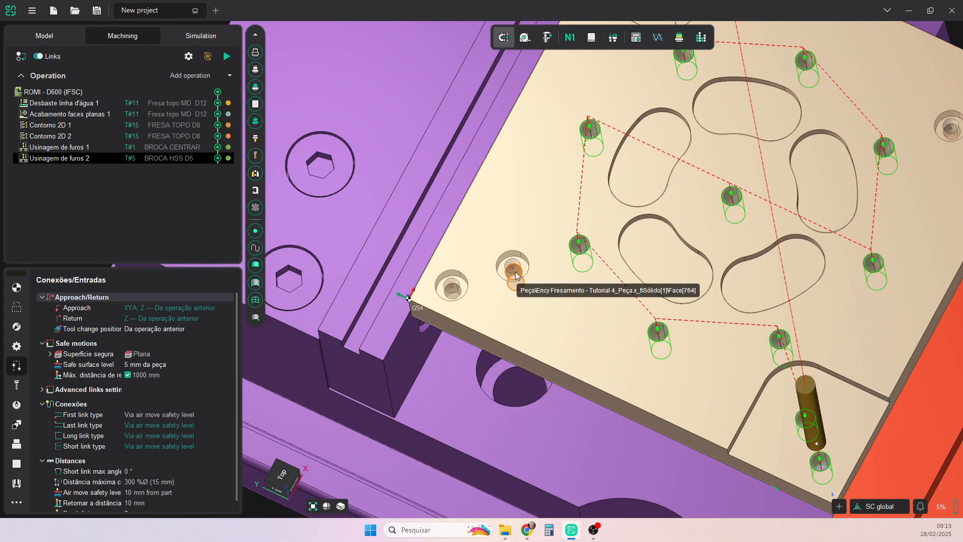
pyautogui.click(519, 240)
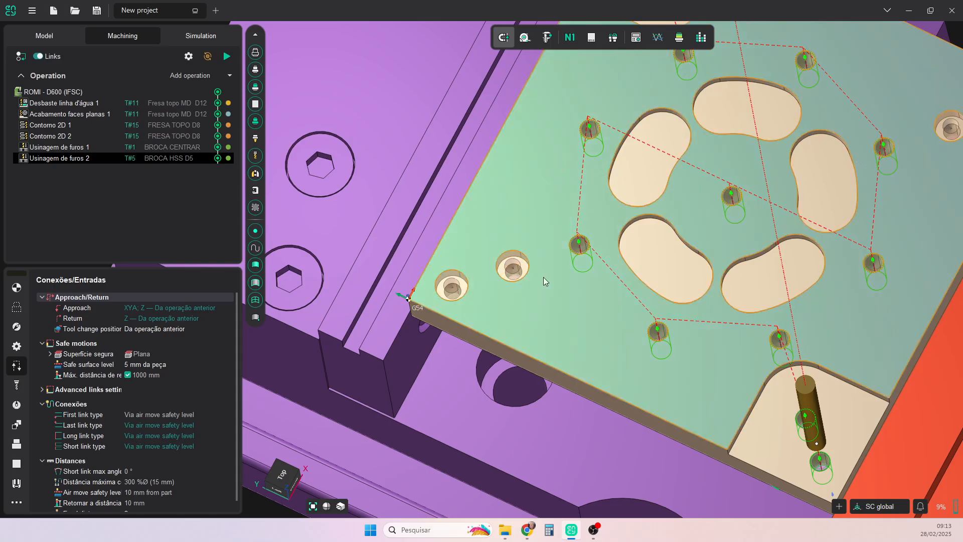
pyautogui.scroll(-3, 544, 277)
pyautogui.moveTo(534, 281); pyautogui.dragTo(541, 254, button='middle')
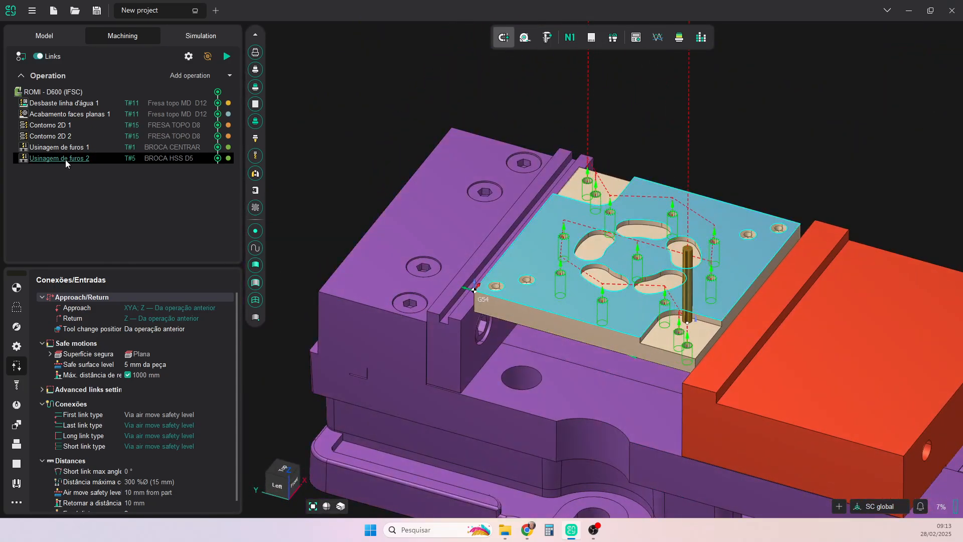
pyautogui.rightClick(65, 159)
pyautogui.click(76, 179)
pyautogui.rightClick(64, 158)
pyautogui.click(91, 205)
pyautogui.click(68, 171)
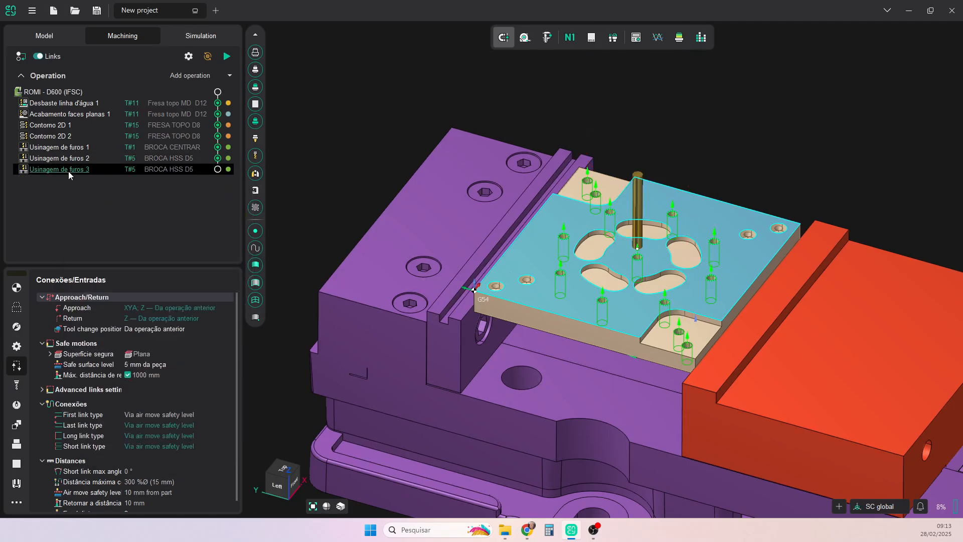
# - Assign the tool BROCA HSS D4.2 from the Romi D600 Alumínio library to Usinagem de furos 3
pyautogui.click(160, 170)
pyautogui.click(335, 239)
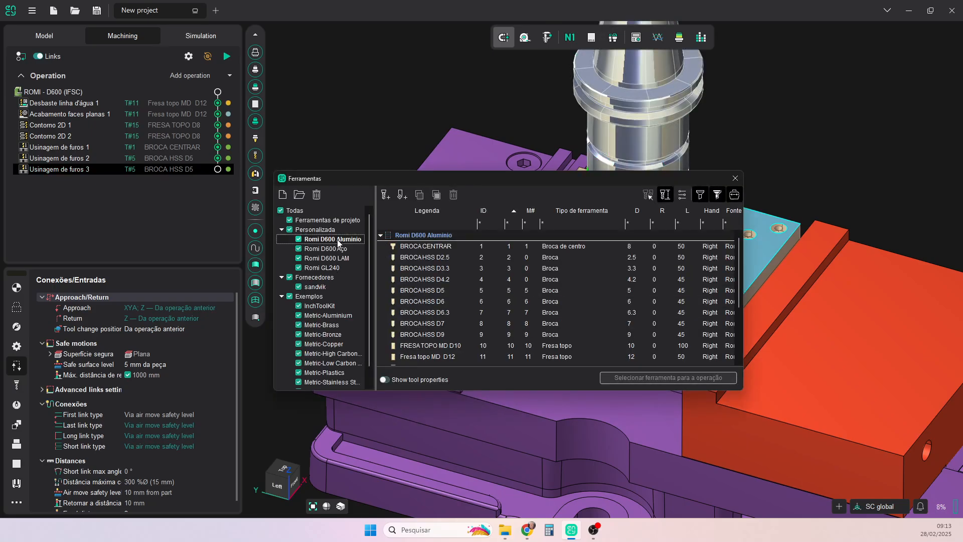
pyautogui.click(436, 279)
pyautogui.click(647, 379)
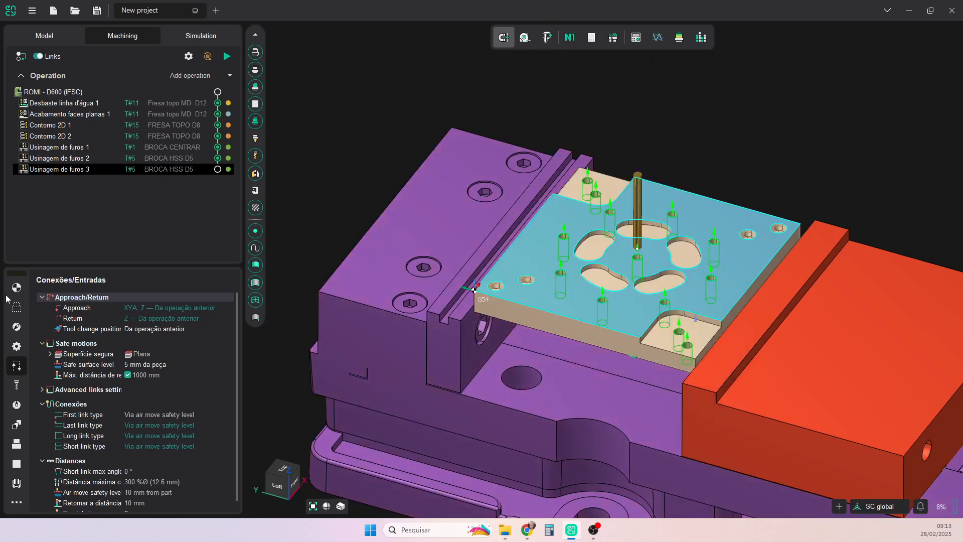
# - Clear the operation's copied hole assignments and assign the centres of the four 4.2 mm holes beneath the counterbores
pyautogui.click(17, 308)
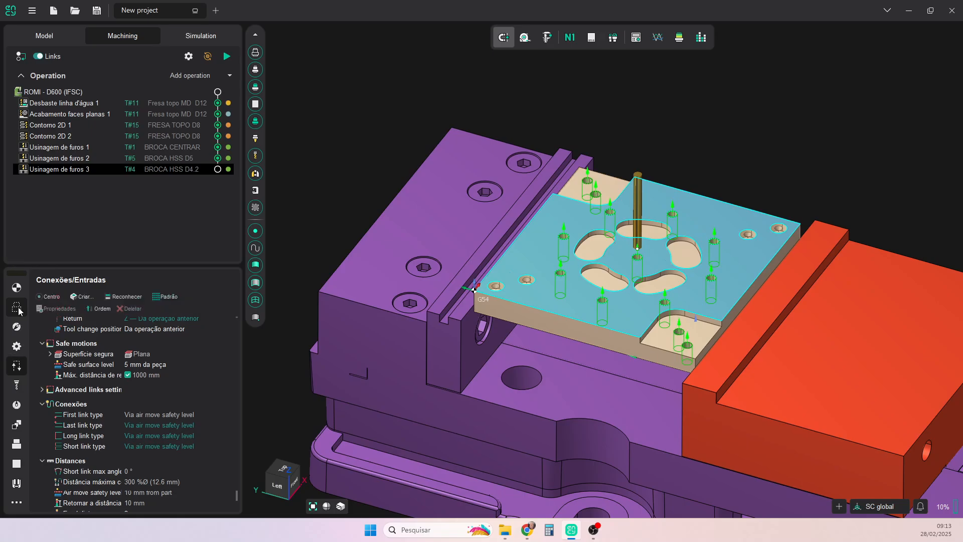
pyautogui.rightClick(154, 456)
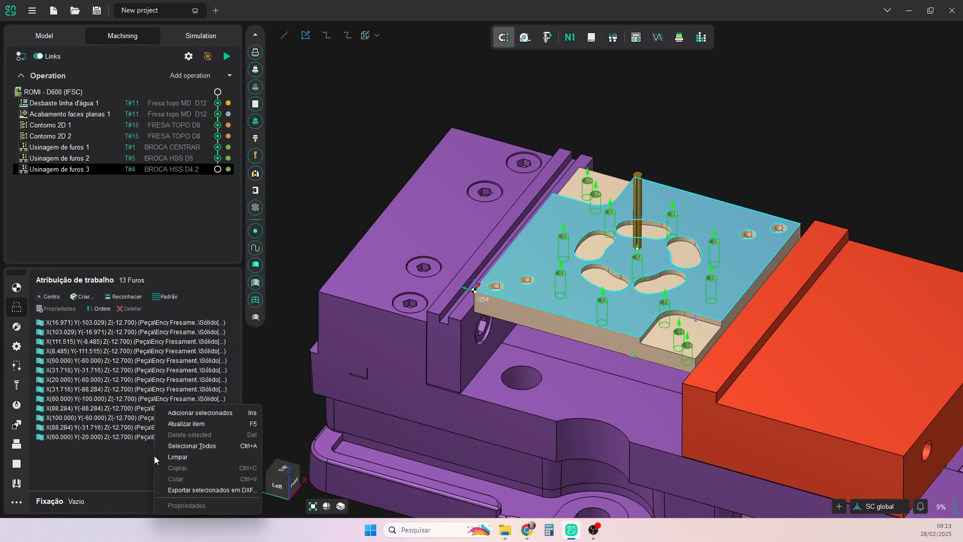
pyautogui.click(182, 457)
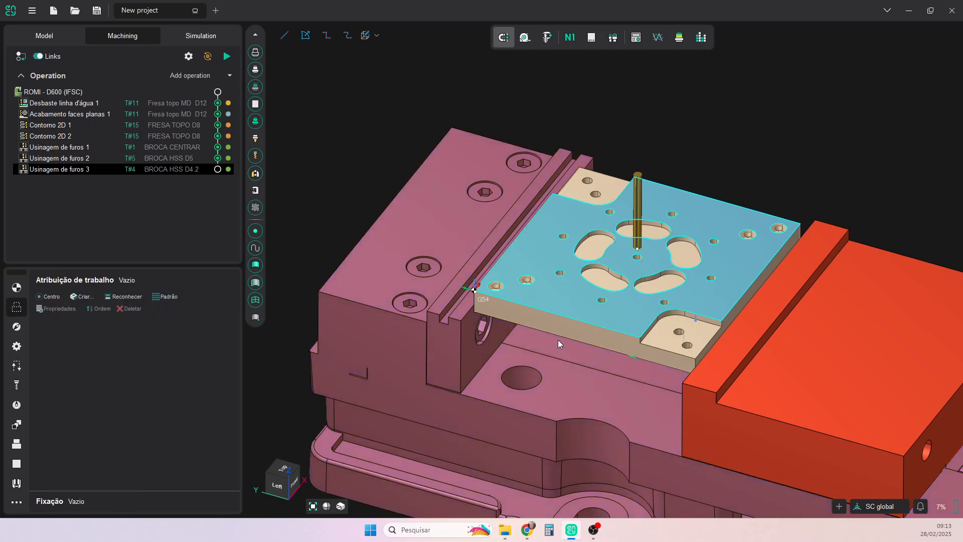
pyautogui.scroll(2, 529, 307)
pyautogui.scroll(1, 521, 307)
pyautogui.scroll(2, 483, 276)
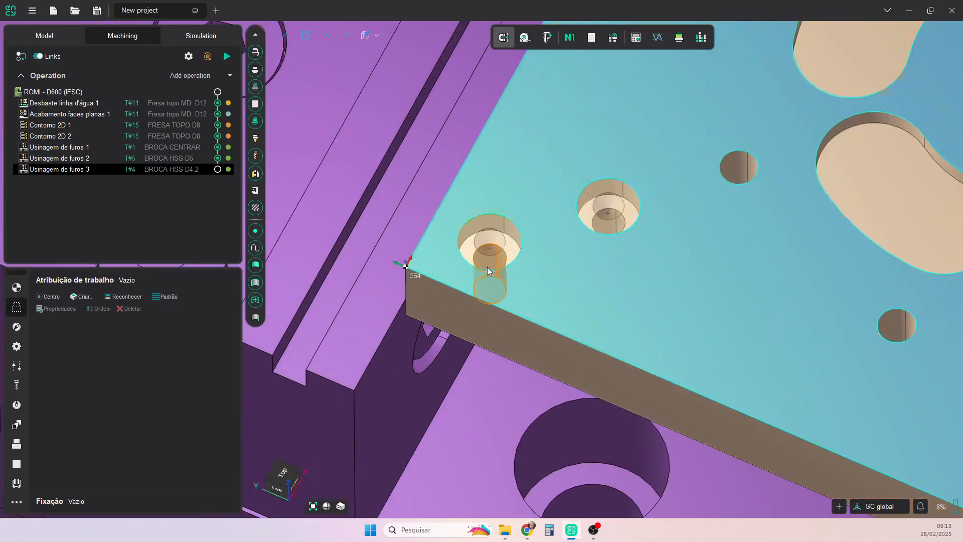
pyautogui.click(490, 266)
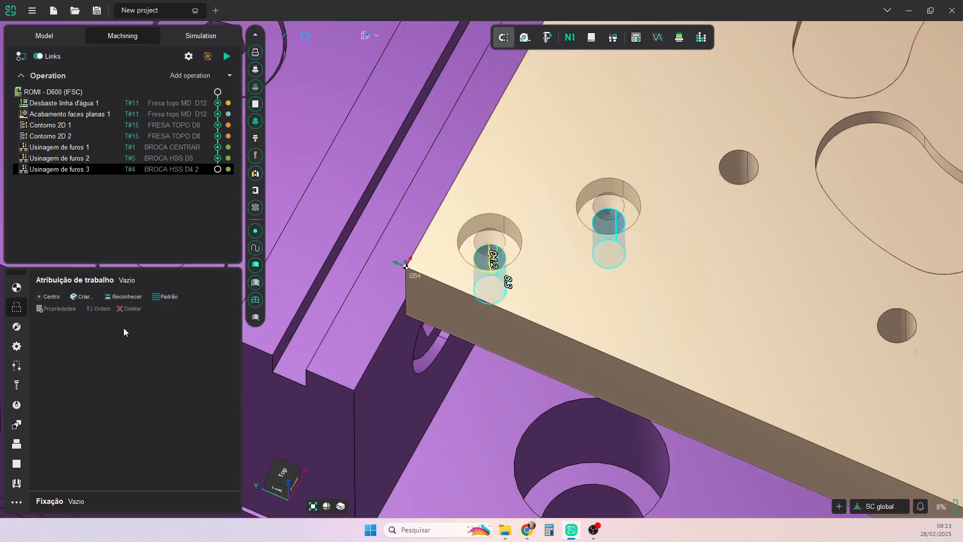
pyautogui.click(52, 296)
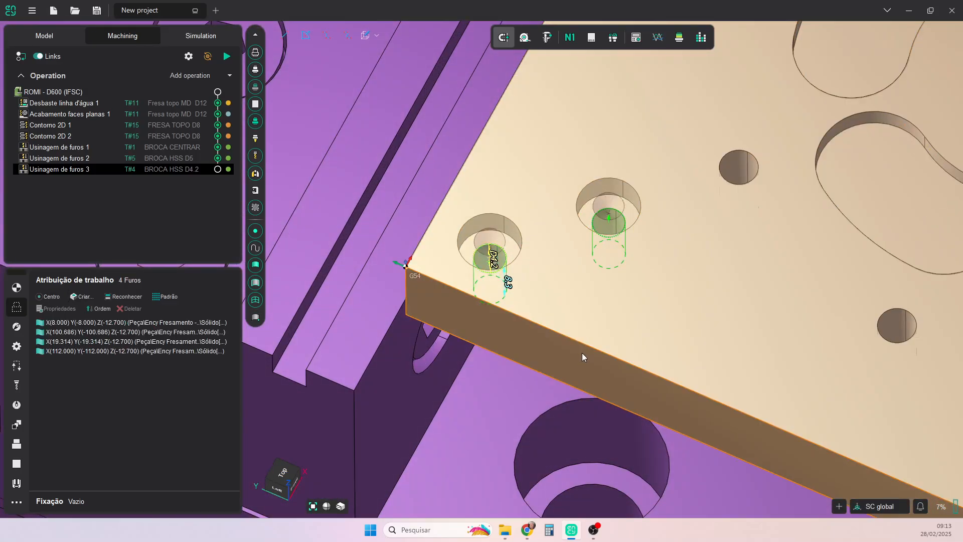
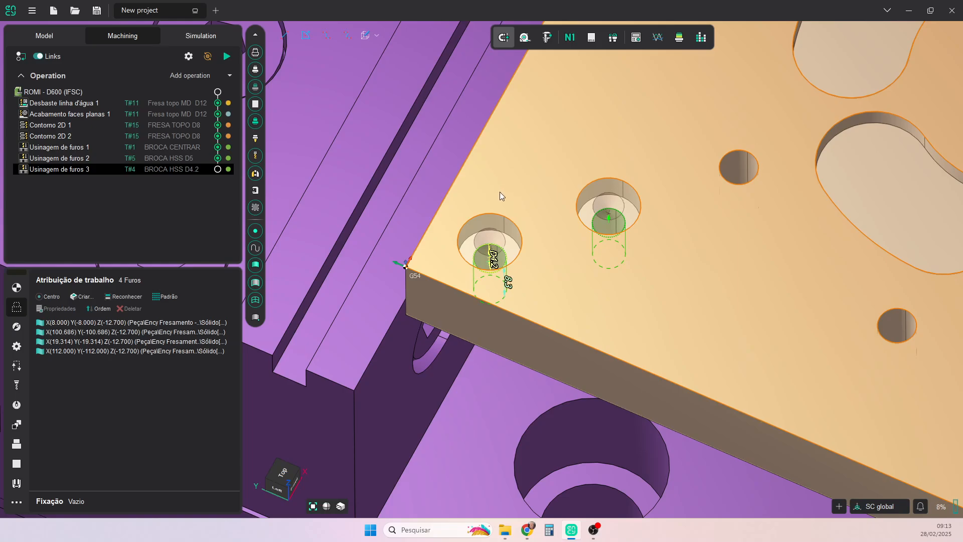
# - From the side, extend all four assigned holes up to the plate's upper face and about 1.7 mm beyond its underside
pyautogui.click(90, 322)
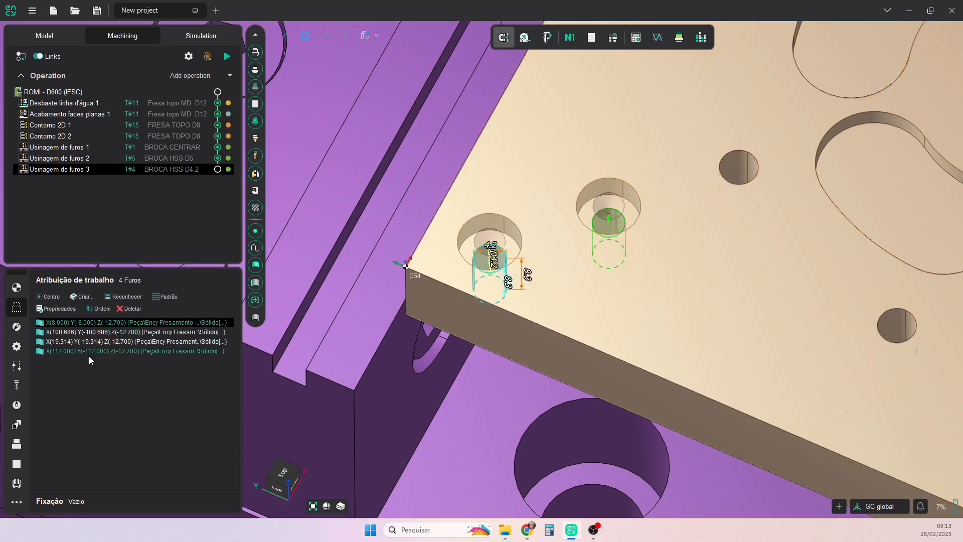
pyautogui.keyDown('shift'); pyautogui.click(91, 350); pyautogui.keyUp('shift')
pyautogui.click(59, 311)
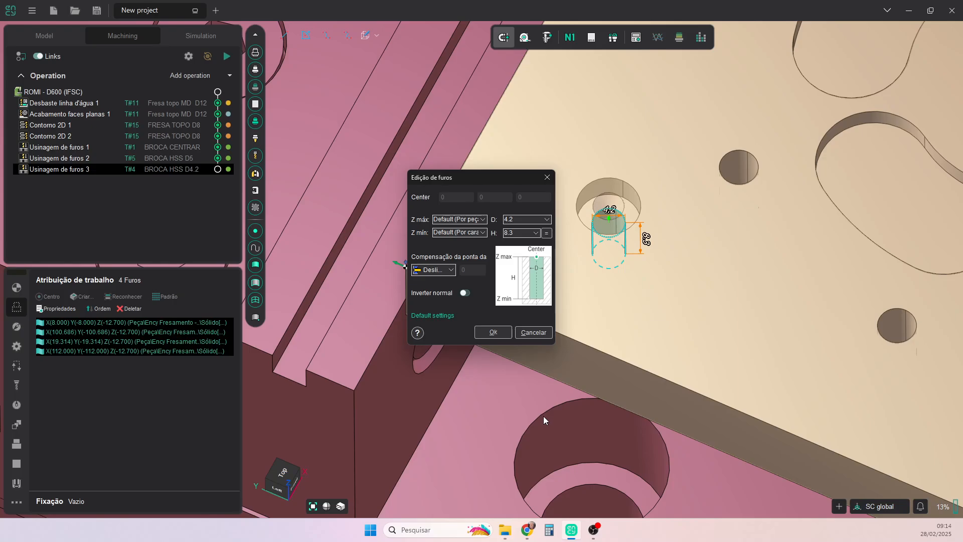
pyautogui.moveTo(477, 173); pyautogui.dragTo(324, 163)
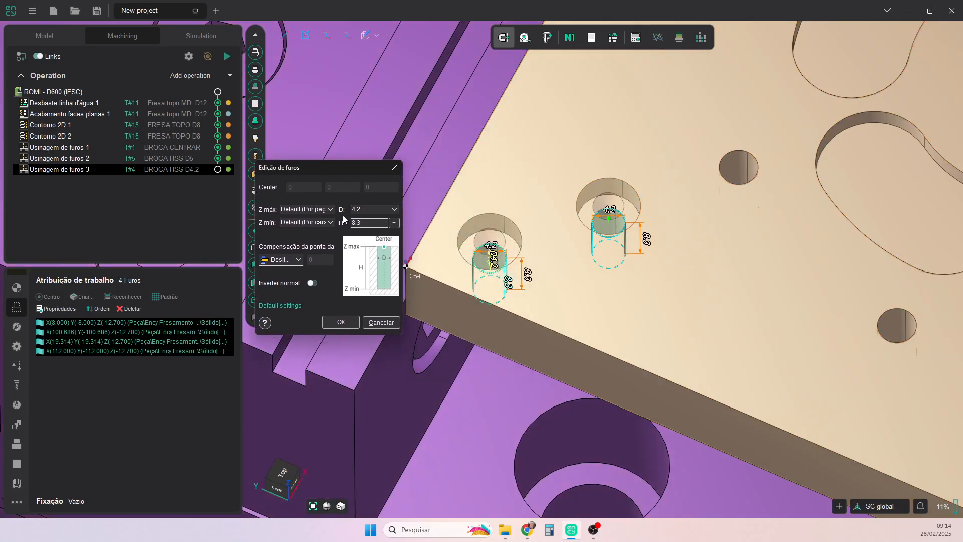
pyautogui.click(277, 489)
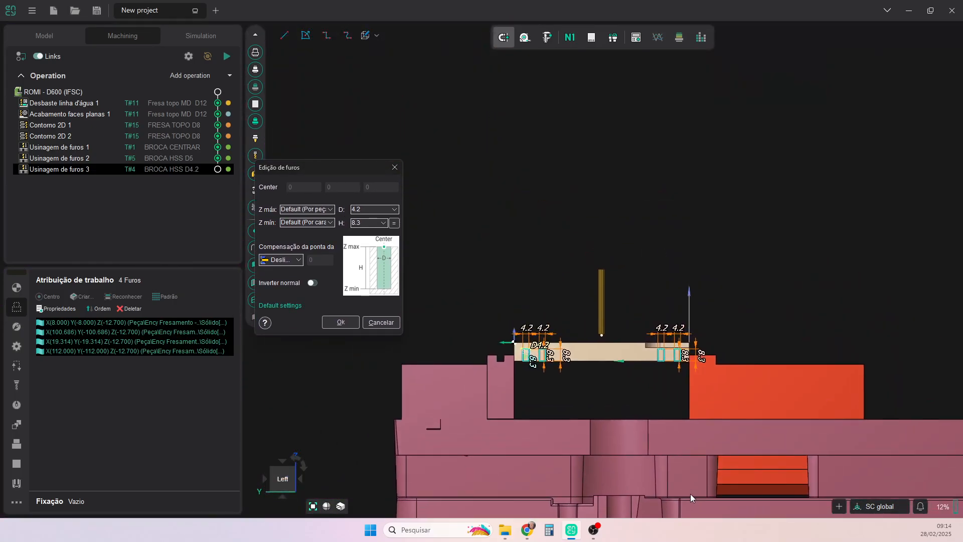
pyautogui.scroll(5, 566, 387)
pyautogui.moveTo(547, 428); pyautogui.dragTo(550, 430, button='middle')
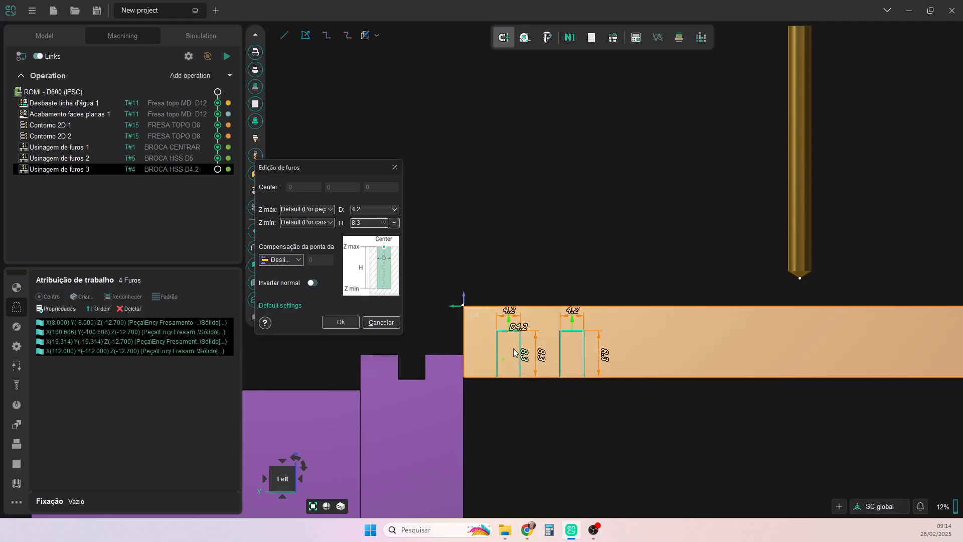
pyautogui.moveTo(507, 331); pyautogui.dragTo(505, 308)
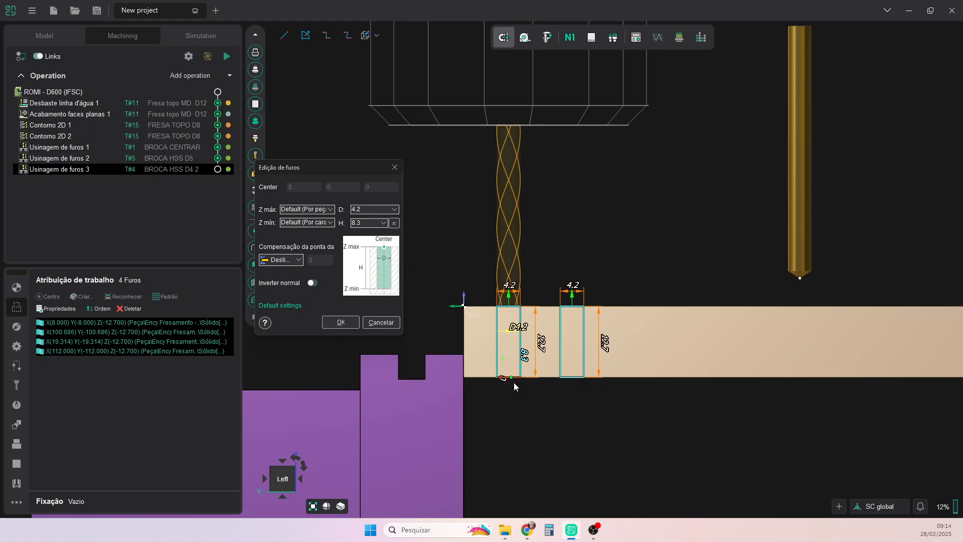
pyautogui.moveTo(514, 382); pyautogui.dragTo(514, 388)
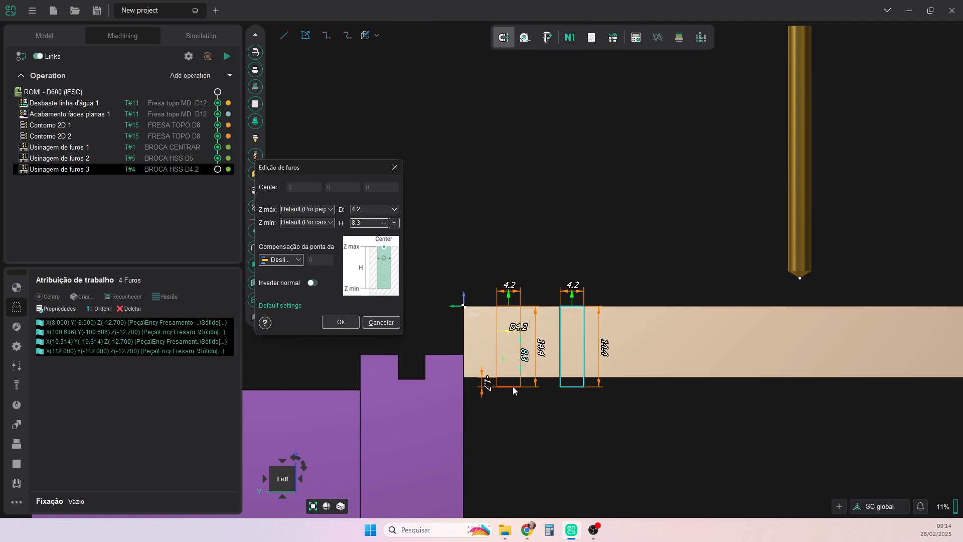
pyautogui.click(341, 323)
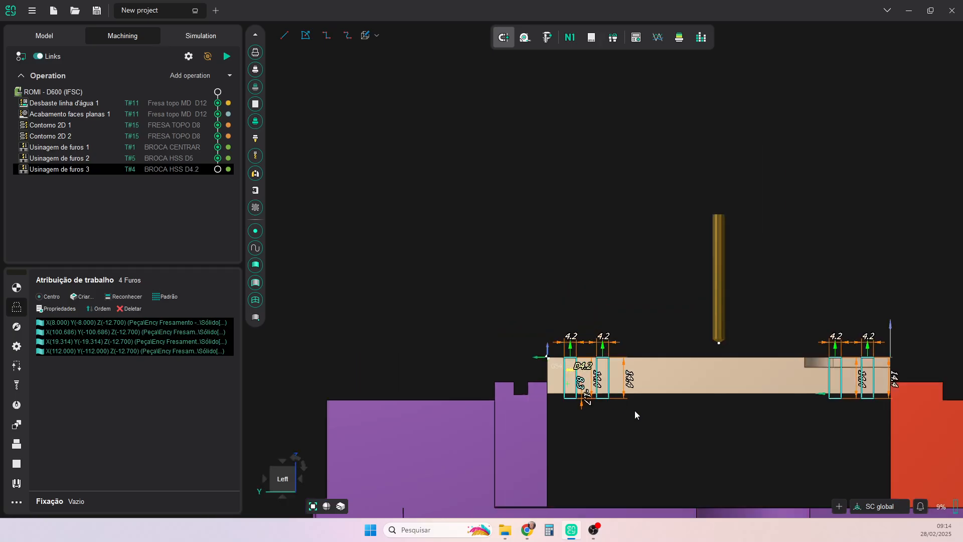
# - Calculate the 4.2 mm drilling toolpath and run its simulation
pyautogui.moveTo(605, 414); pyautogui.dragTo(435, 416, button='middle')
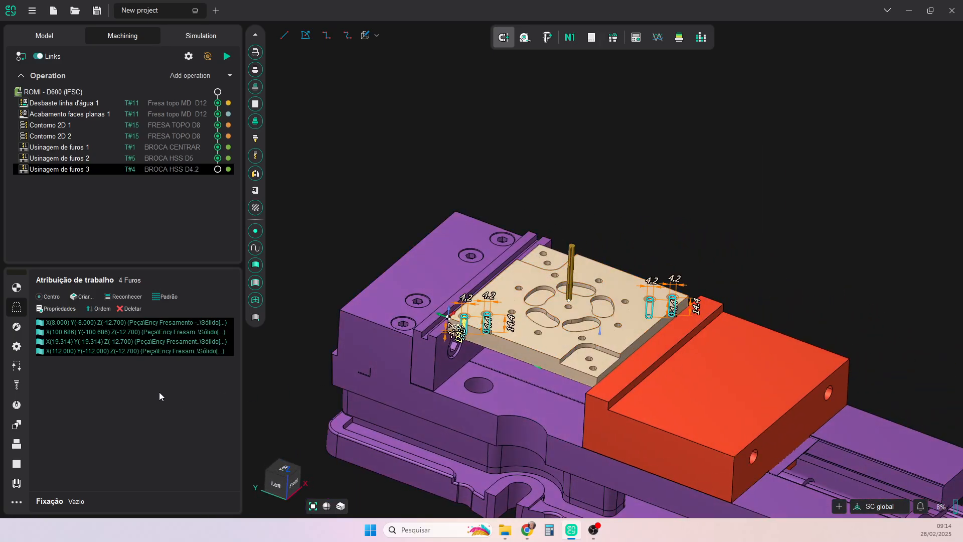
pyautogui.click(226, 57)
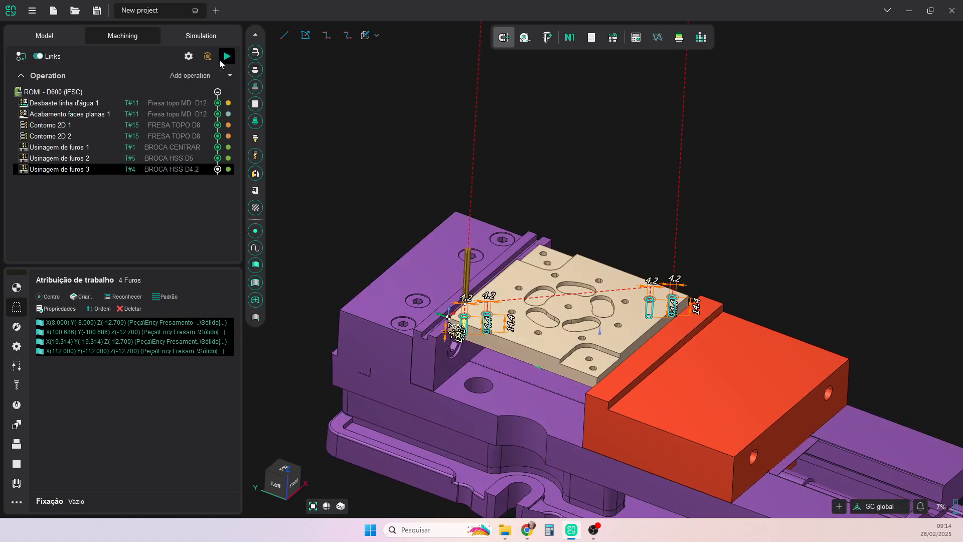
pyautogui.click(200, 36)
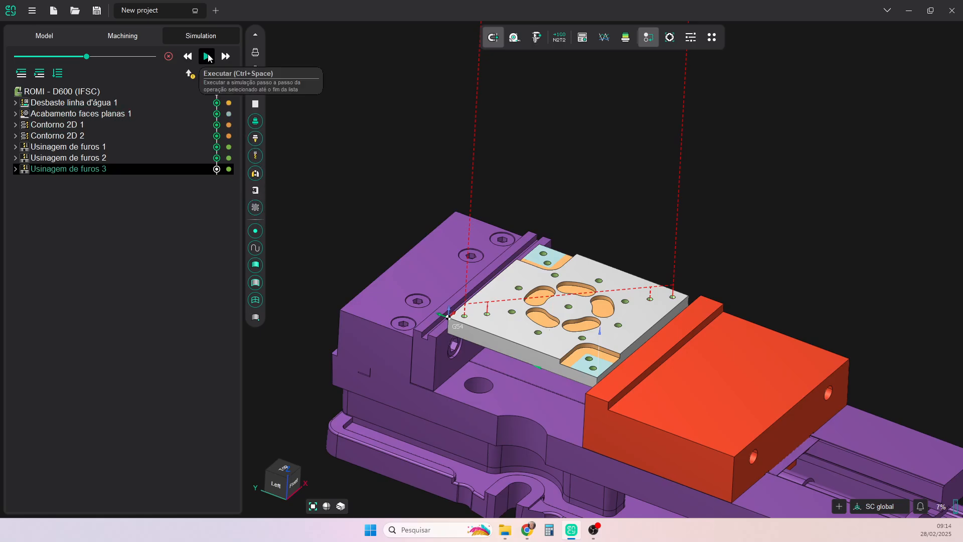
pyautogui.click(207, 56)
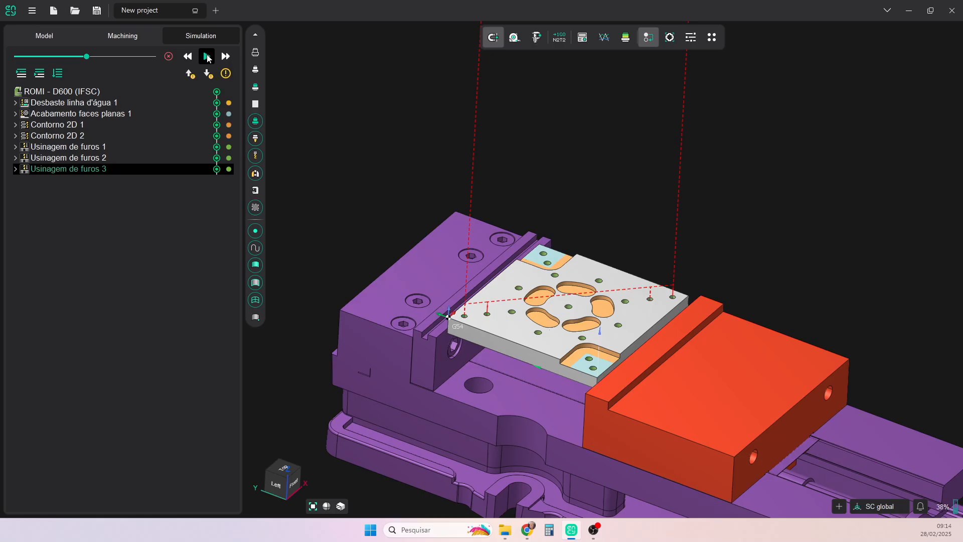
pyautogui.moveTo(561, 187); pyautogui.dragTo(555, 192, button='middle')
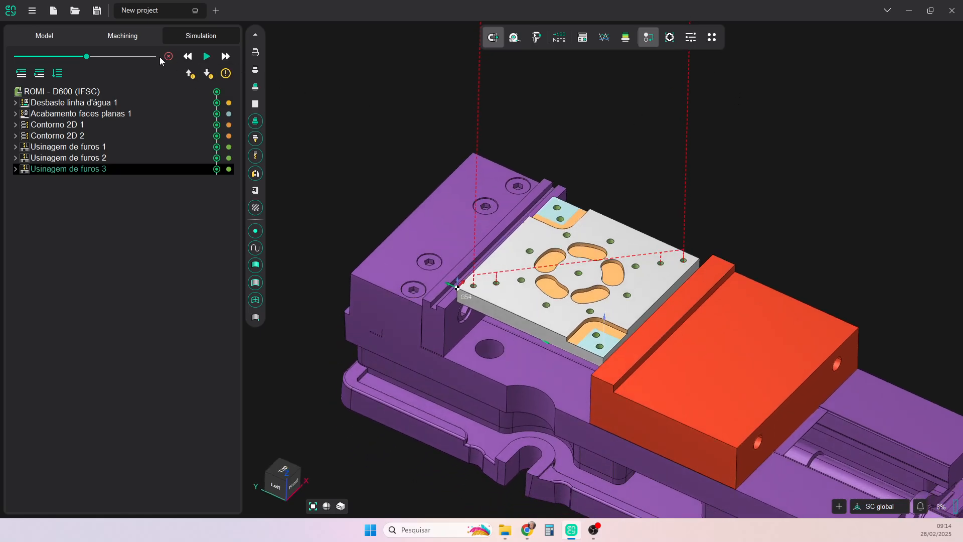
# - Return to the machining setup, duplicate the 4.2 mm drilling operation Usinagem de furos 3, and select the copy
pyautogui.click(132, 36)
pyautogui.scroll(8, 503, 296)
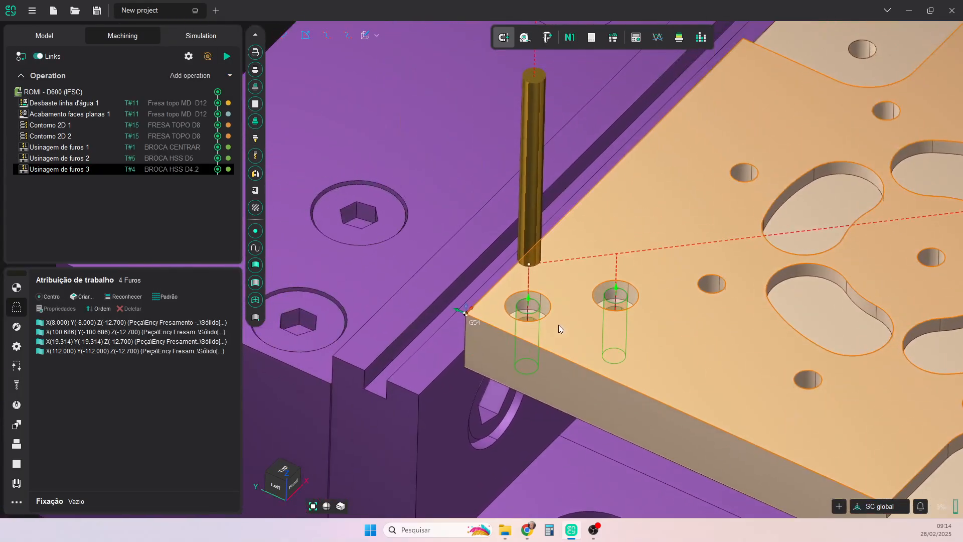
pyautogui.scroll(3, 535, 317)
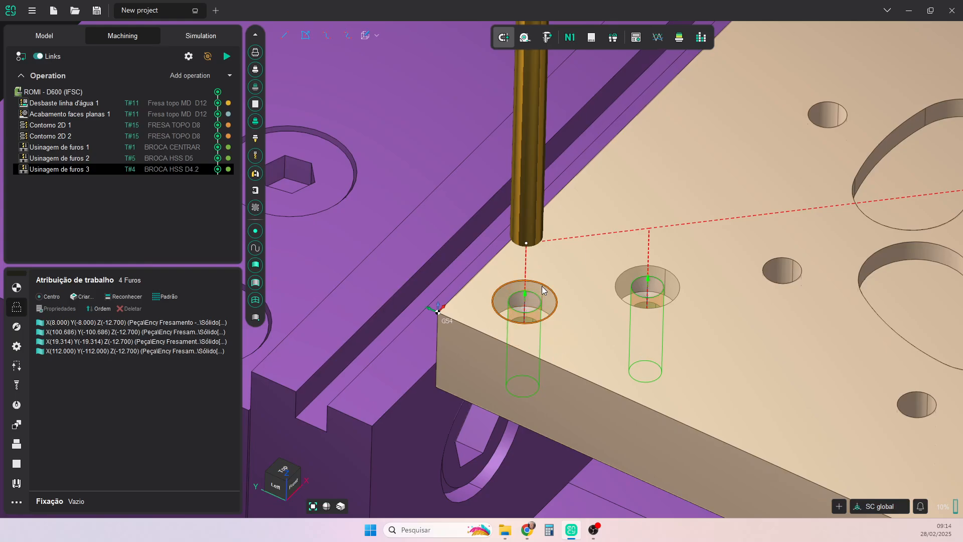
pyautogui.rightClick(63, 167)
pyautogui.click(86, 194)
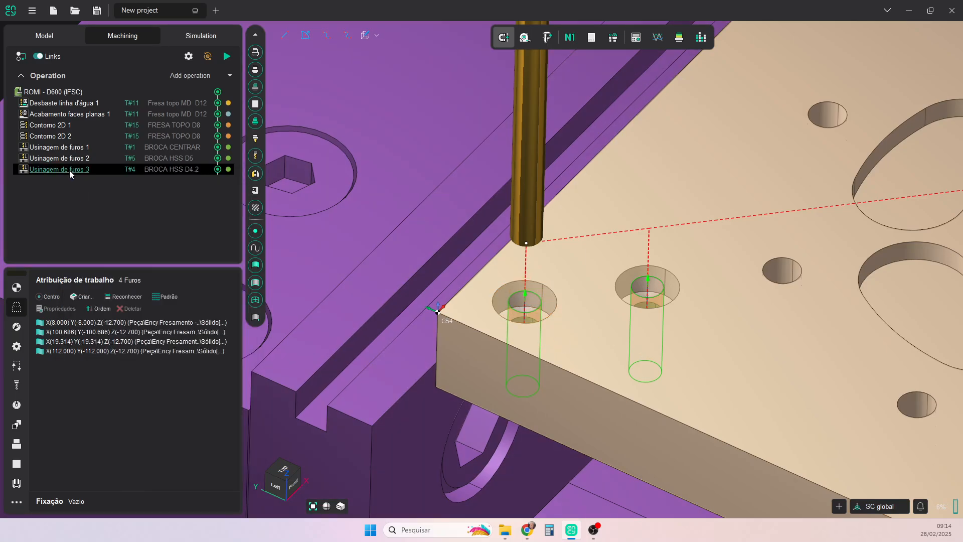
pyautogui.rightClick(70, 170)
pyautogui.click(98, 215)
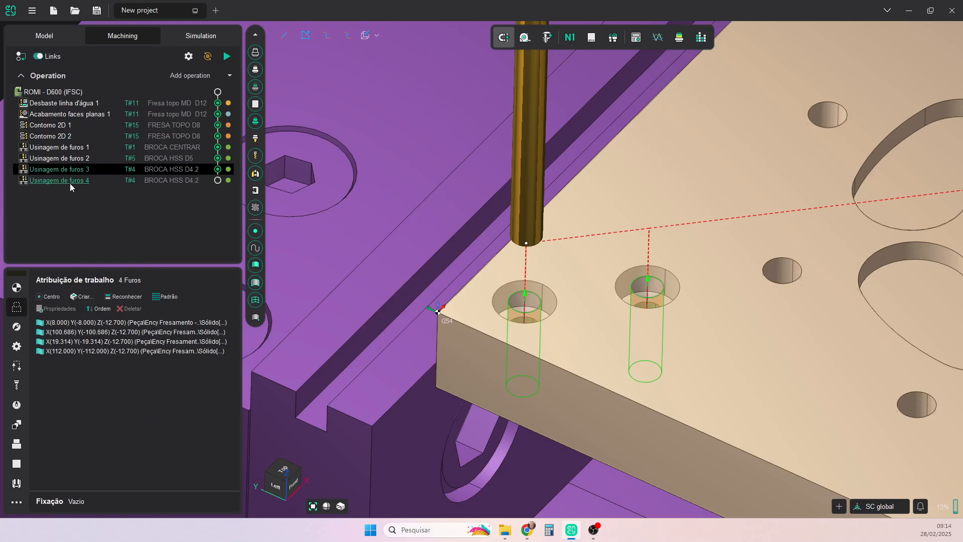
pyautogui.click(70, 182)
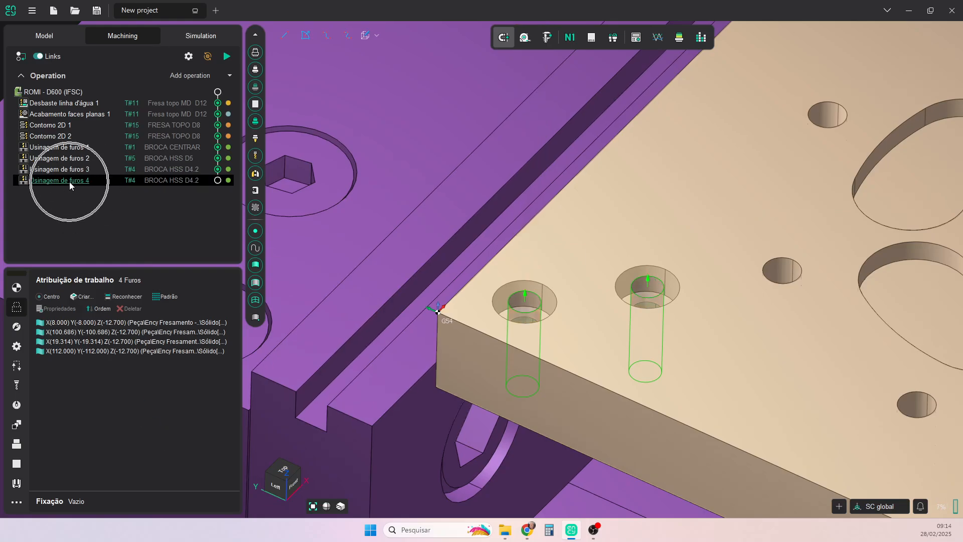
# - Clear the hole assignments copied into Usinagem de furos 4 and assign the four 8.25 mm counterbores
pyautogui.rightClick(116, 374)
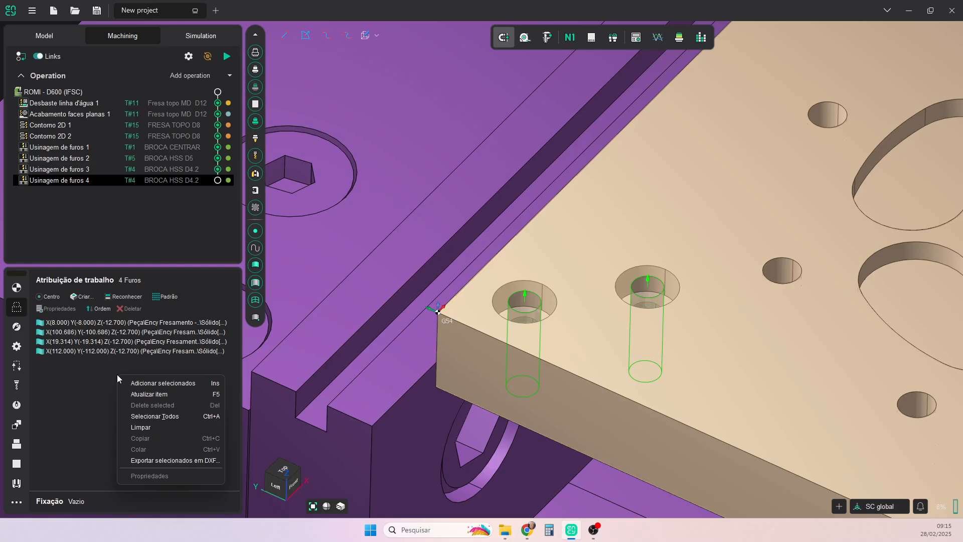
pyautogui.click(148, 427)
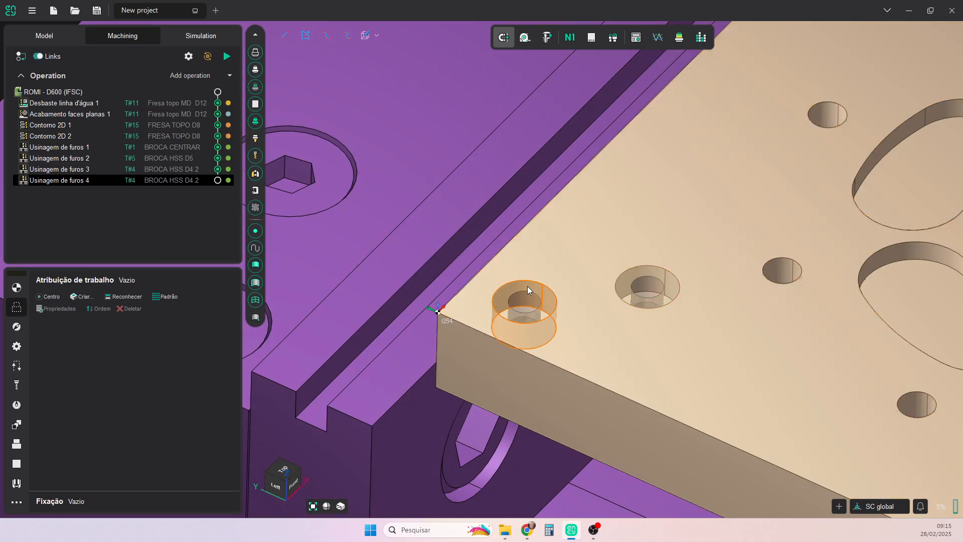
pyautogui.click(527, 286)
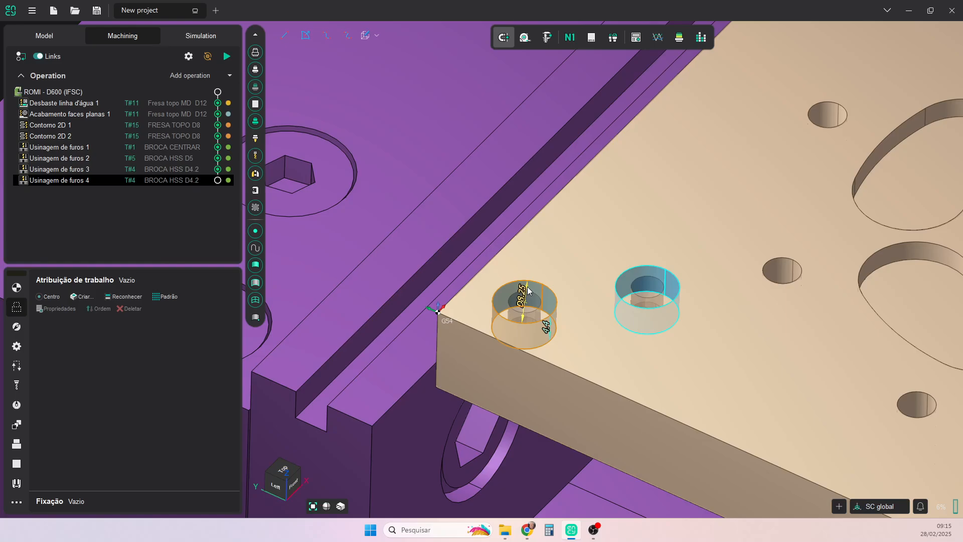
pyautogui.scroll(-5, 492, 382)
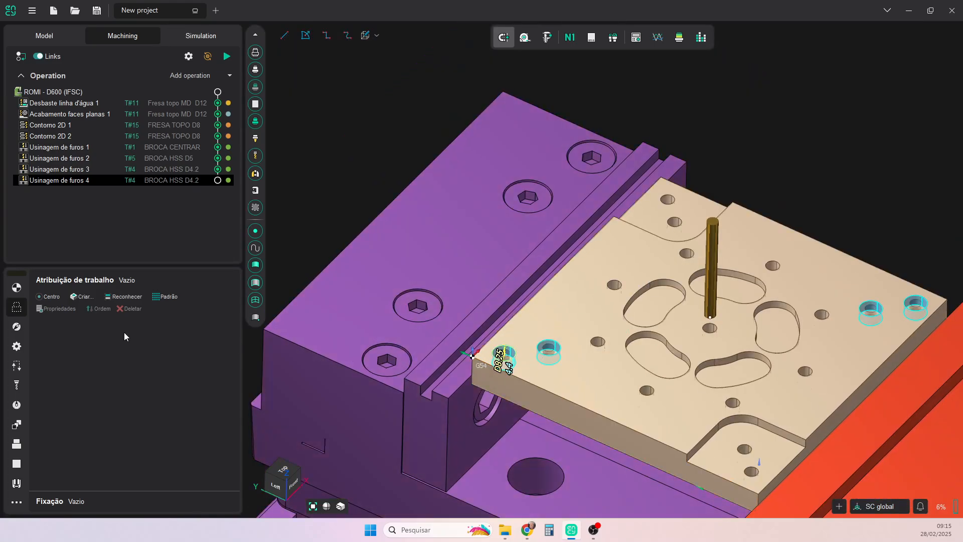
pyautogui.click(56, 297)
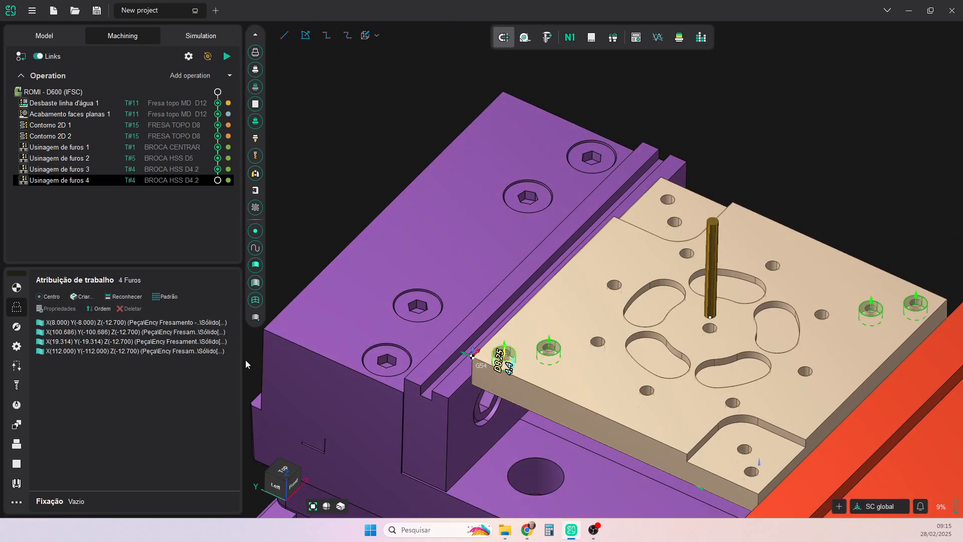
pyautogui.scroll(4, 534, 363)
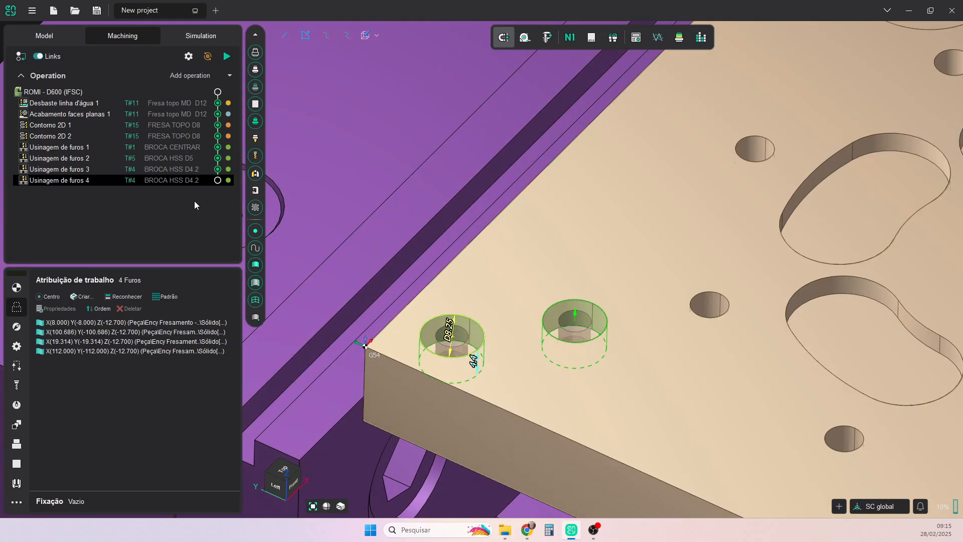
# - Assign the FRESA TOPO HSS D4 end mill from the Romi D600 Aluminio library to Usinagem de furos 4
pyautogui.doubleClick(168, 180)
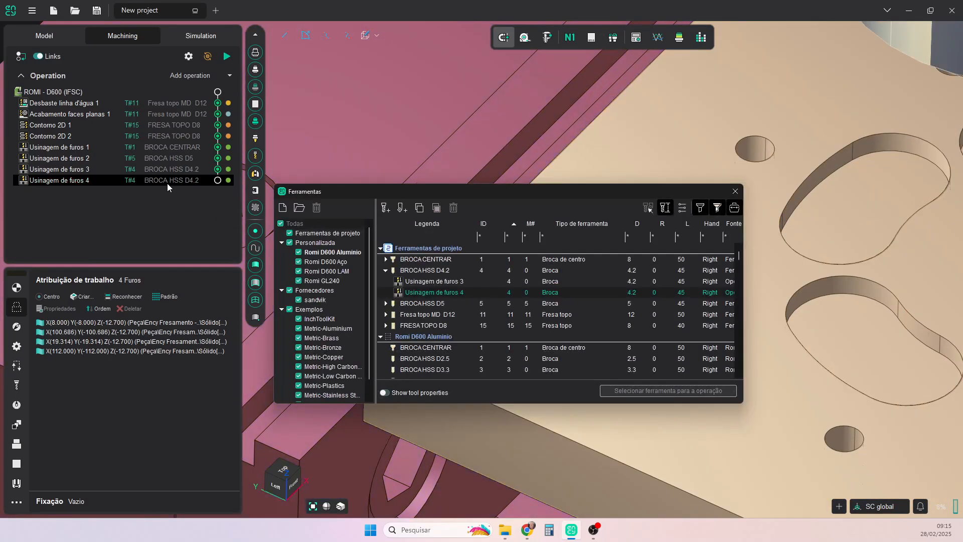
pyautogui.click(351, 252)
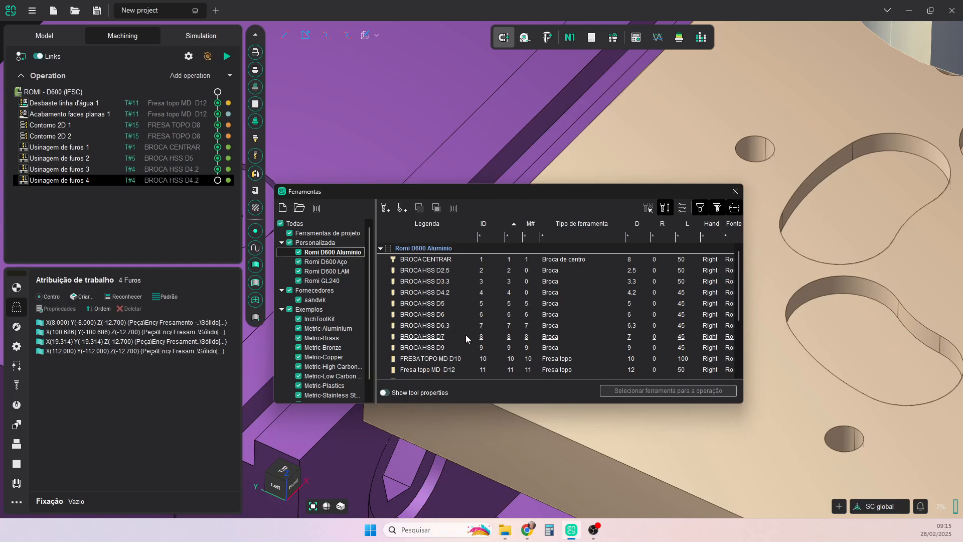
pyautogui.scroll(-3, 465, 337)
pyautogui.scroll(-1, 465, 335)
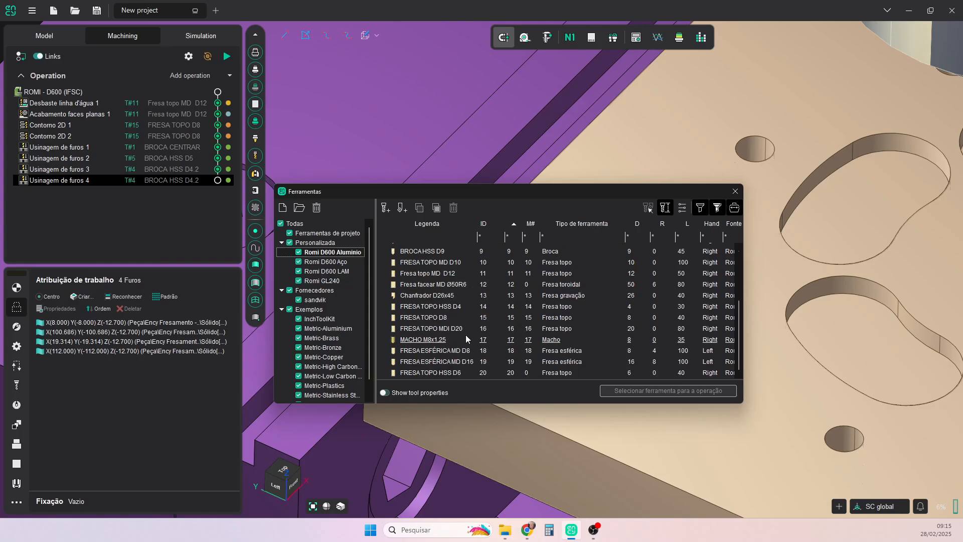
pyautogui.click(443, 373)
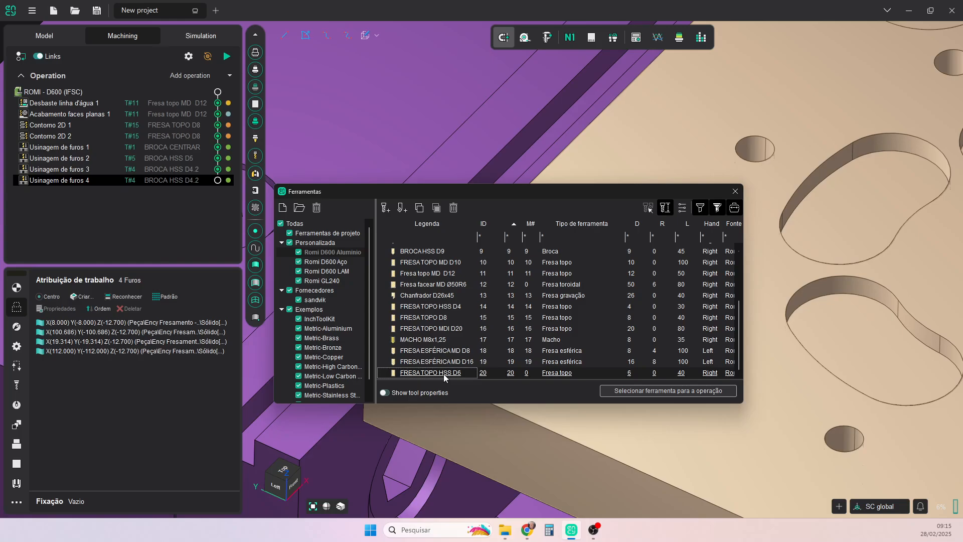
pyautogui.click(450, 310)
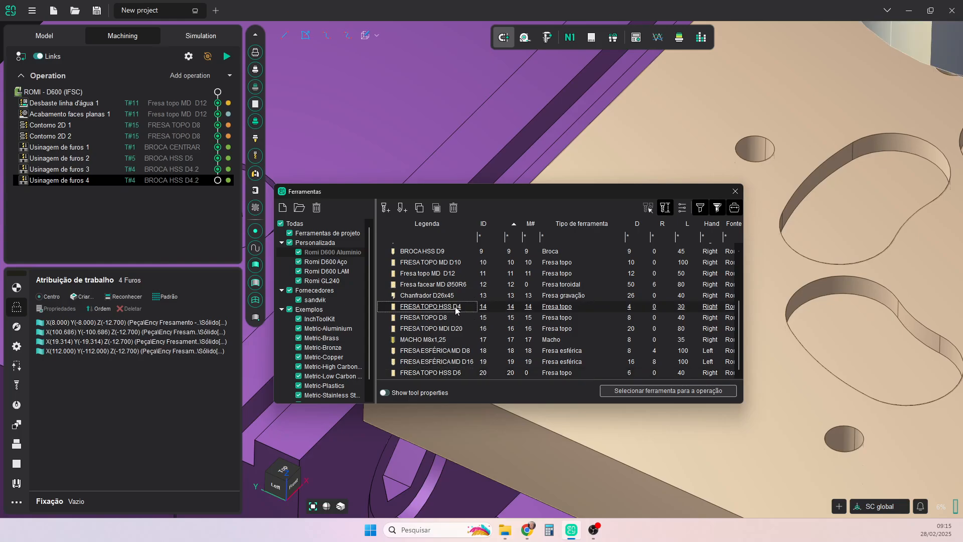
pyautogui.click(653, 392)
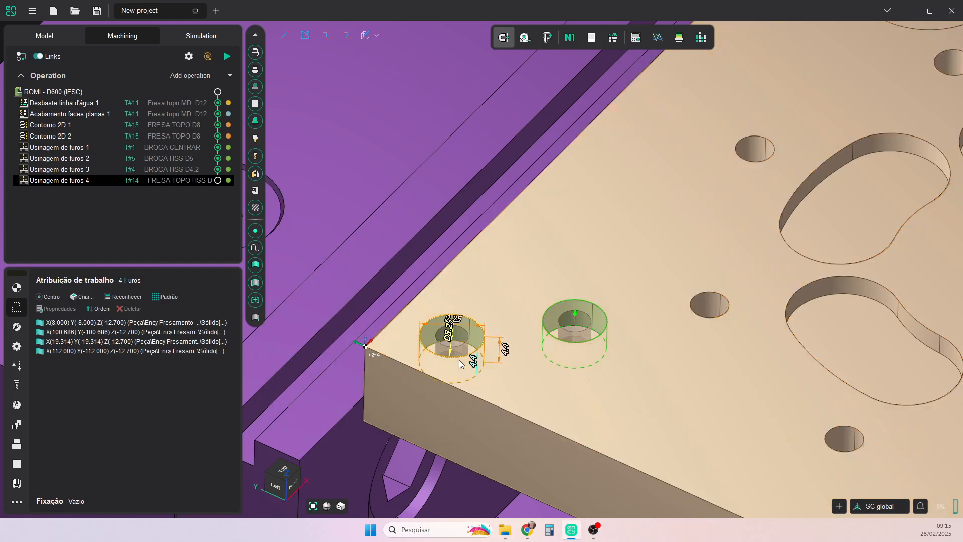
# - Set the drilling type of Usinagem de furos 4 to Fresamento de furos and calculate the counterbore milling toolpath
pyautogui.click(17, 327)
pyautogui.click(228, 297)
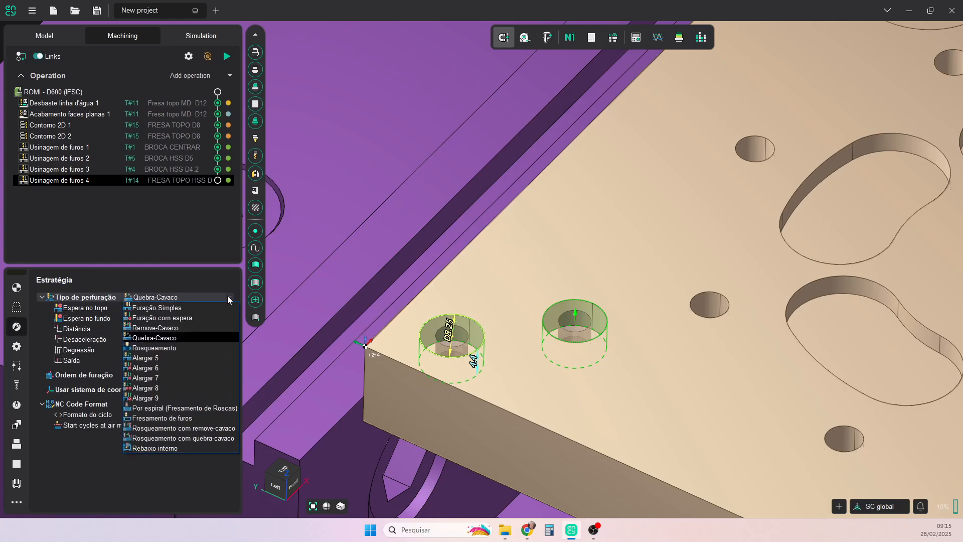
pyautogui.click(176, 418)
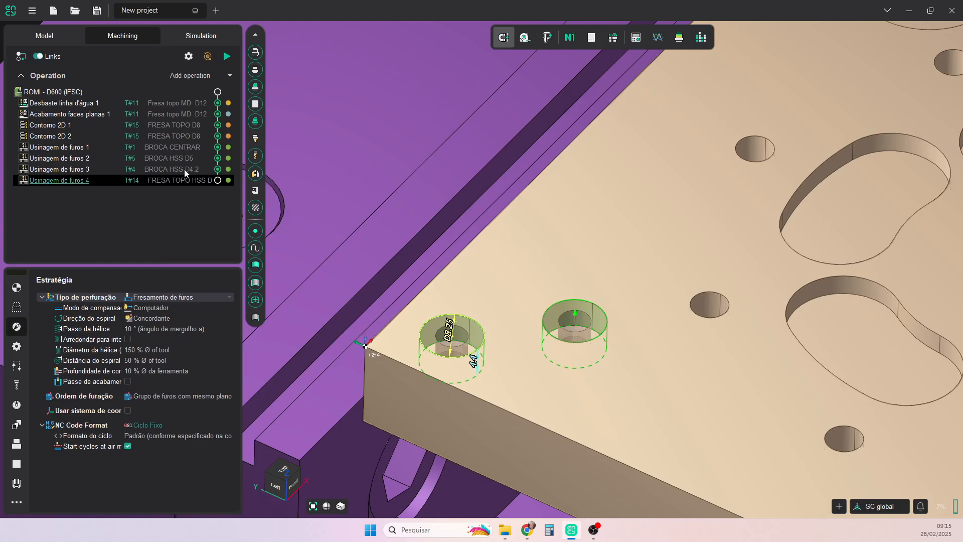
pyautogui.click(226, 57)
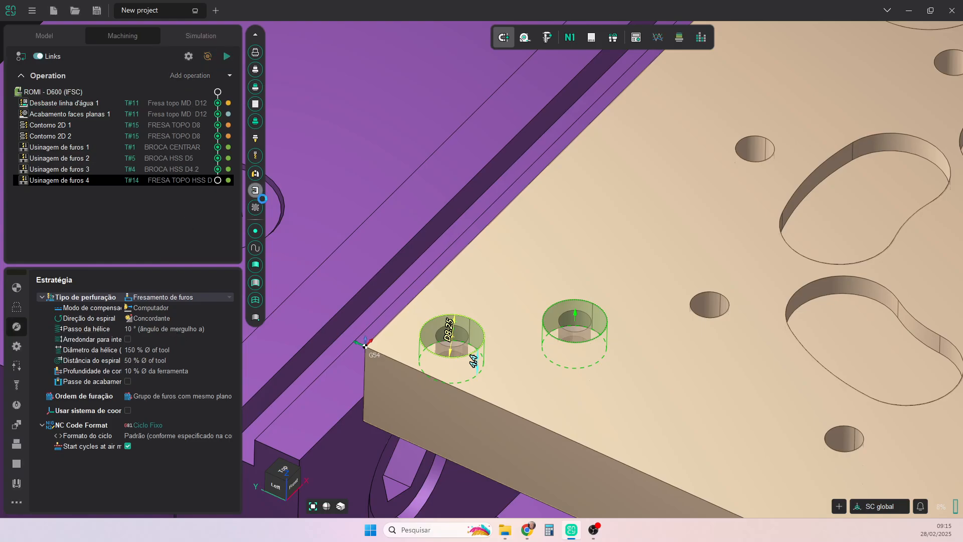
pyautogui.scroll(4, 456, 356)
pyautogui.scroll(-6, 455, 356)
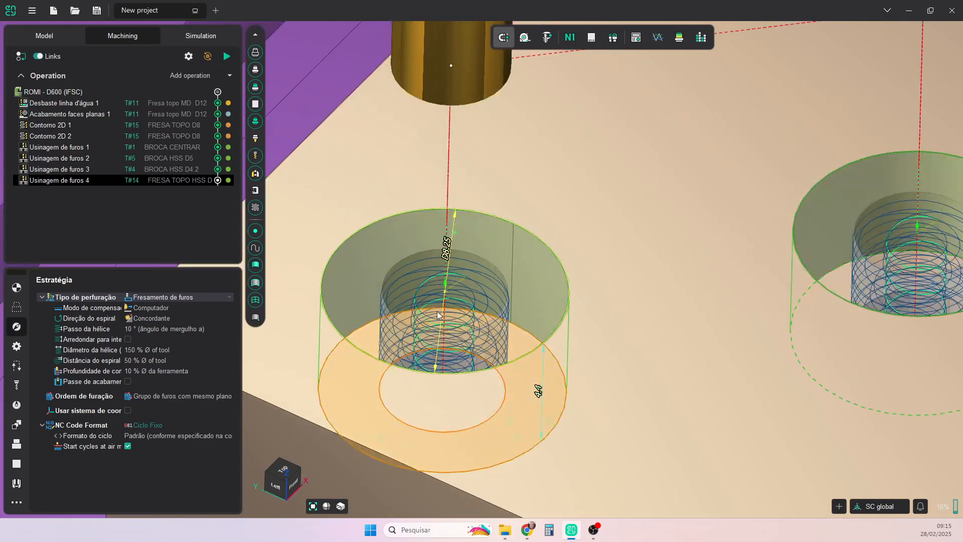
# - Run the machining simulation of the counterbore milling operation across all four holes
pyautogui.click(197, 76)
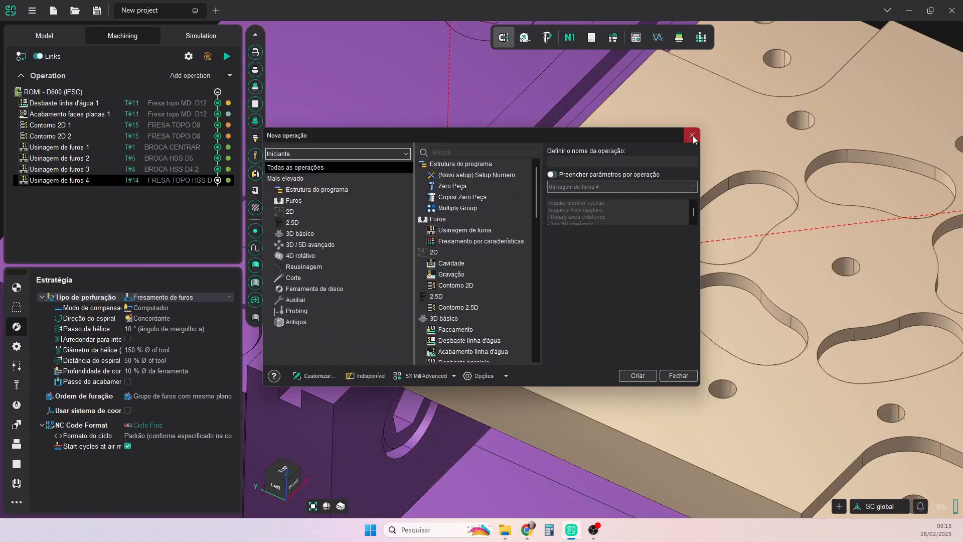
pyautogui.click(692, 140)
pyautogui.click(201, 36)
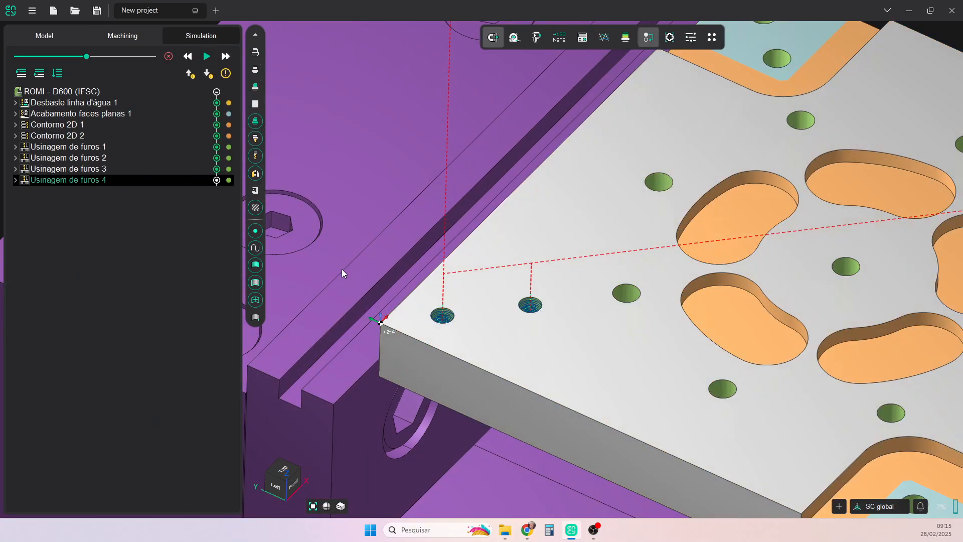
pyautogui.click(206, 56)
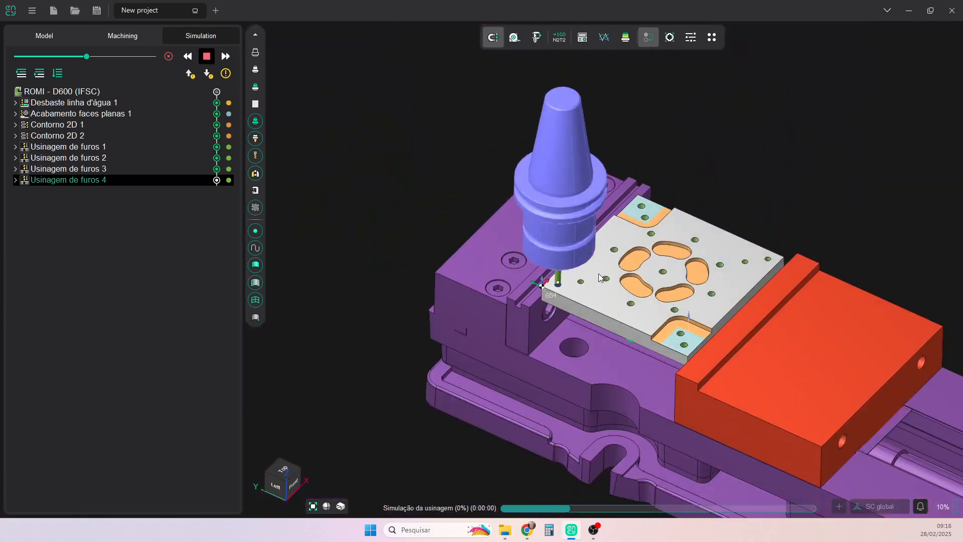
pyautogui.scroll(10, 577, 291)
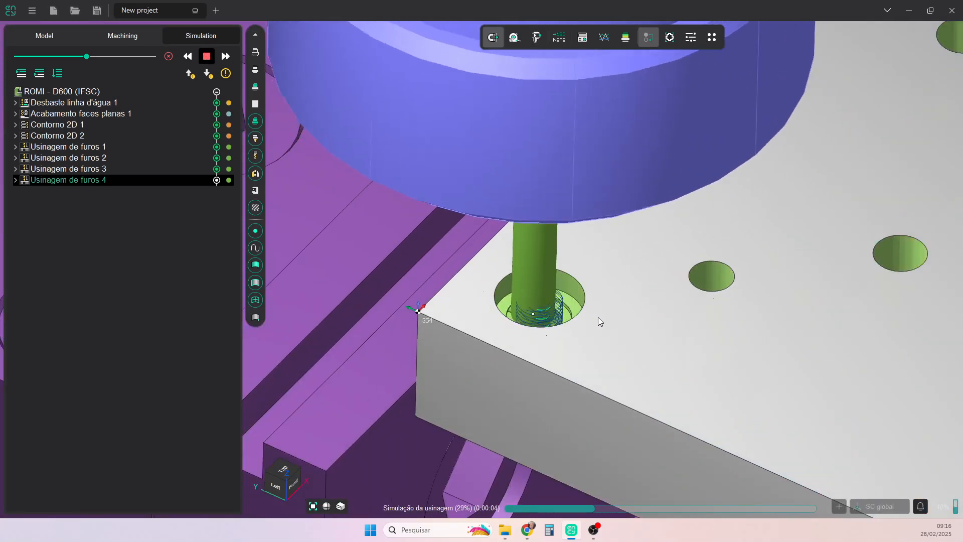
pyautogui.scroll(-10, 599, 317)
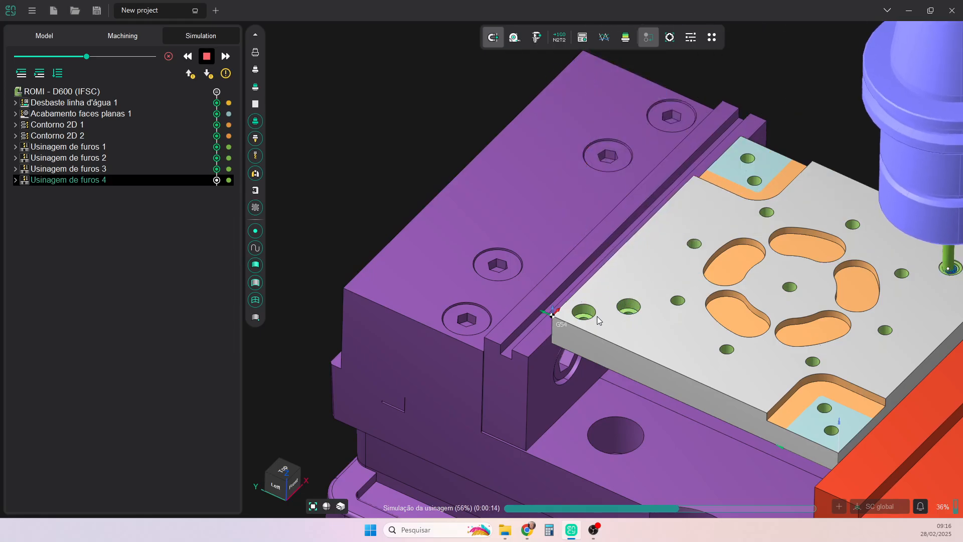
pyautogui.moveTo(646, 291); pyautogui.dragTo(507, 267, button='middle')
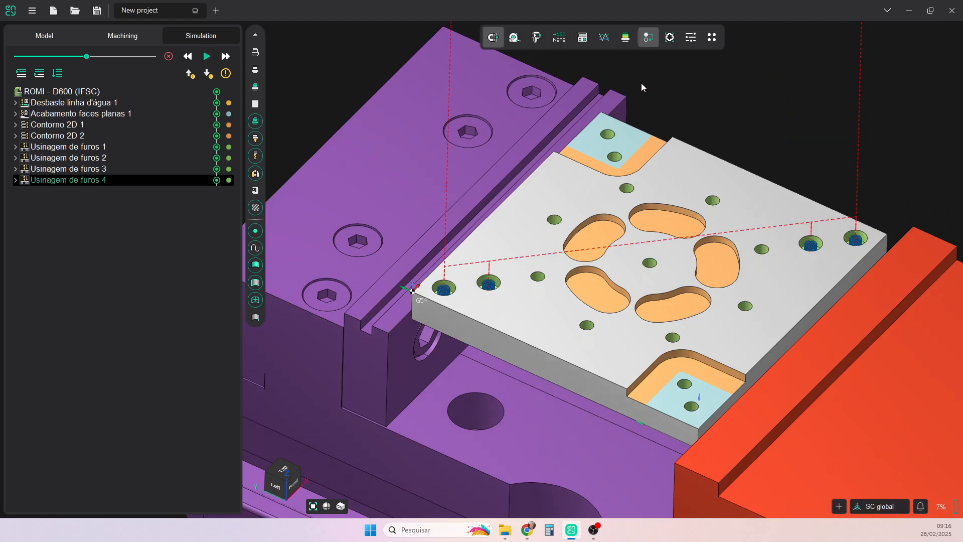
# - Compare the simulated workpiece with the part model using the colour deviation map, then restore the normal display
pyautogui.click(628, 40)
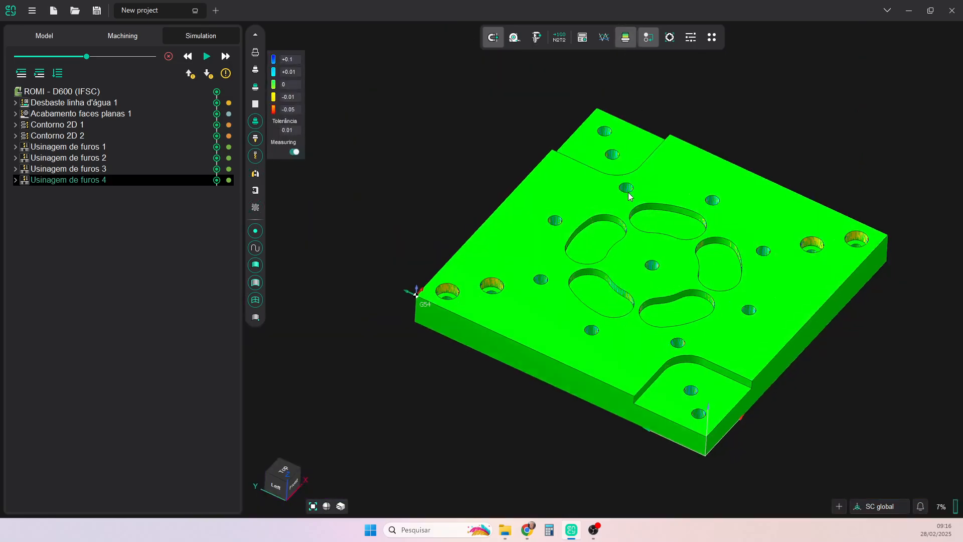
pyautogui.moveTo(625, 233); pyautogui.dragTo(628, 179, button='right')
pyautogui.click(625, 37)
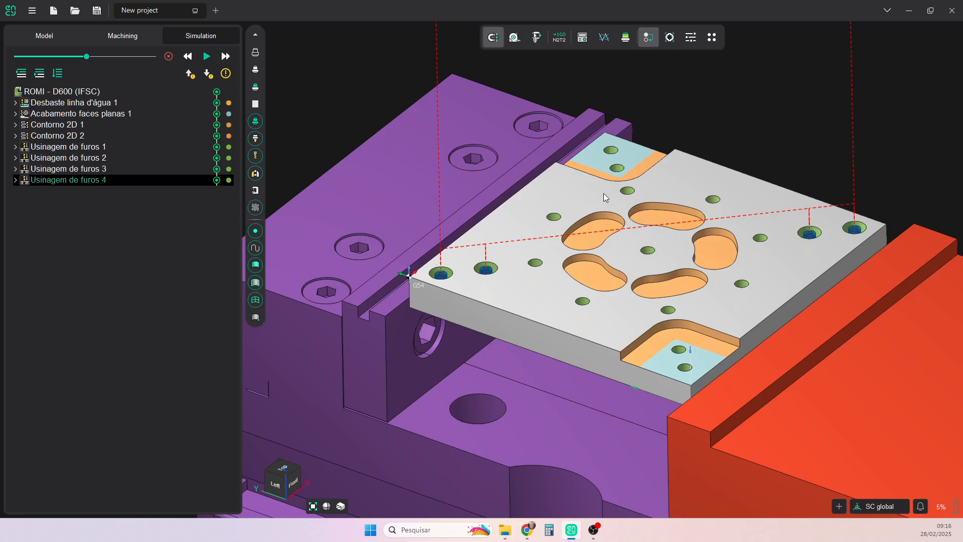
# - Examine the toolpath command list of Usinagem de furos 4 and collapse it again
pyautogui.click(560, 38)
pyautogui.click(15, 180)
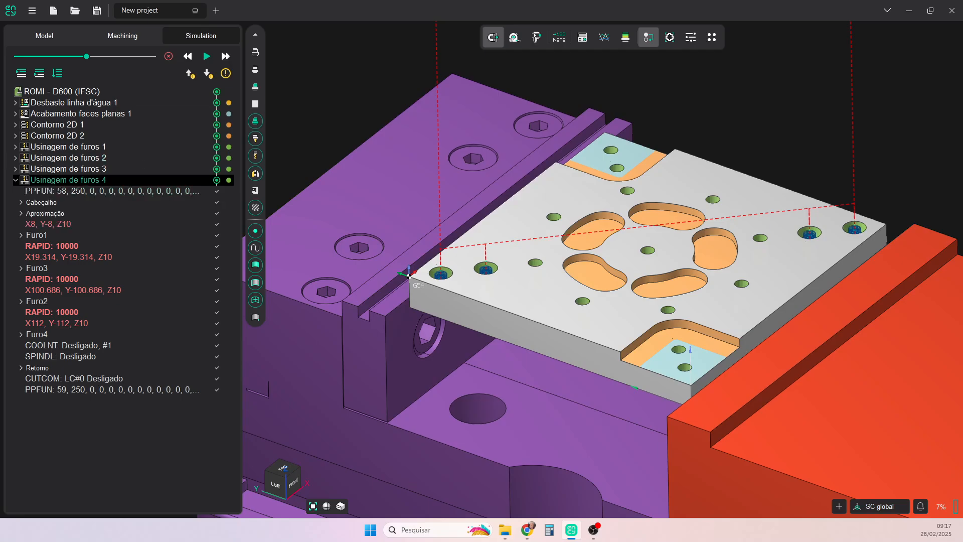
pyautogui.click(15, 180)
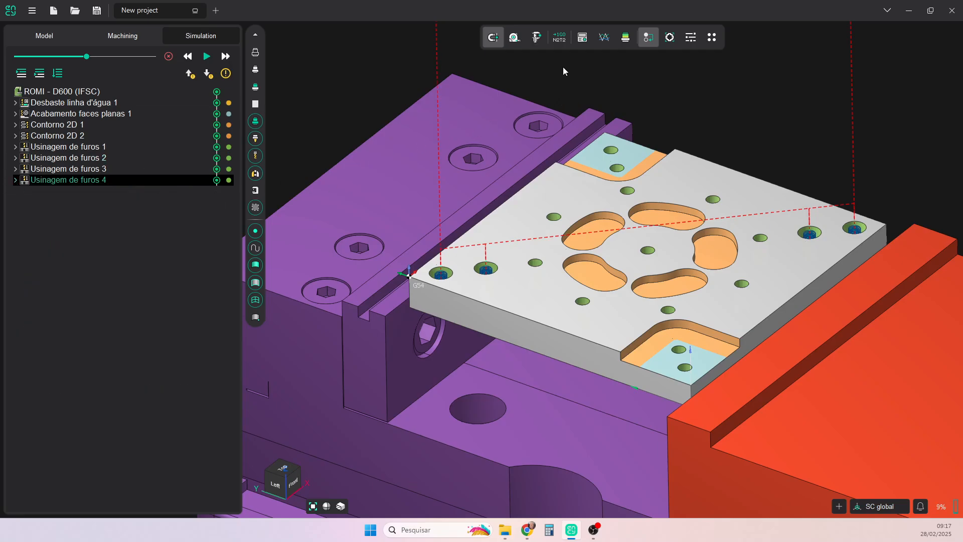
# - Enable G-code simulation using the Mill postprocessor D600_Fanuc 0i-MD_4eixos (Interp Cilin Incre).sppx
pyautogui.click(560, 40)
pyautogui.click(560, 40)
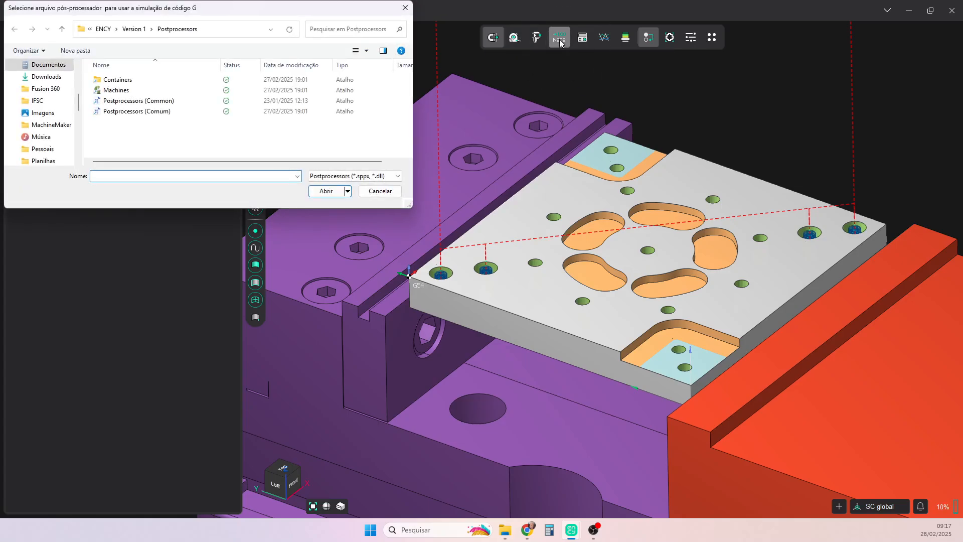
pyautogui.doubleClick(141, 103)
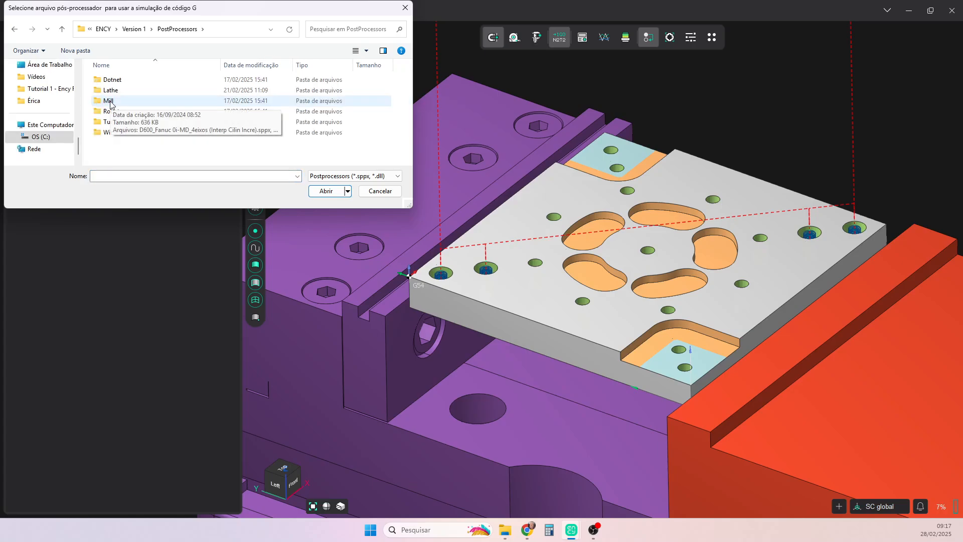
pyautogui.doubleClick(110, 100)
pyautogui.click(136, 80)
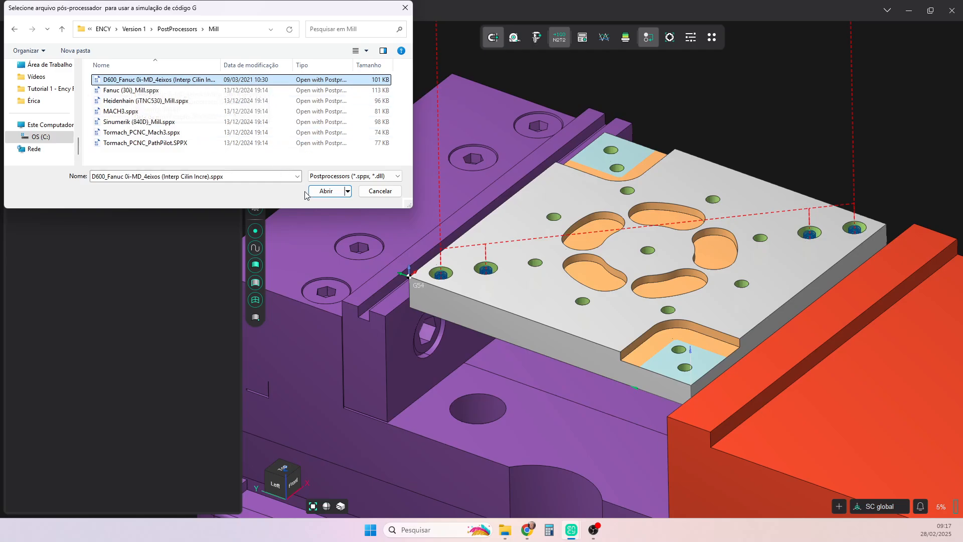
pyautogui.click(326, 192)
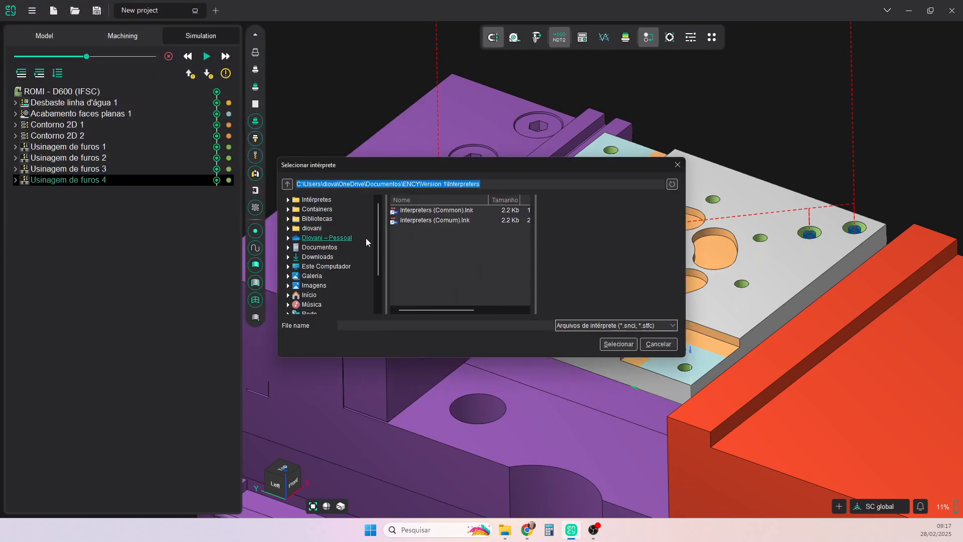
# - Select Fanuc30i_Mill.snci from the common Mill interpreters as the G-code interpreter
pyautogui.doubleClick(420, 219)
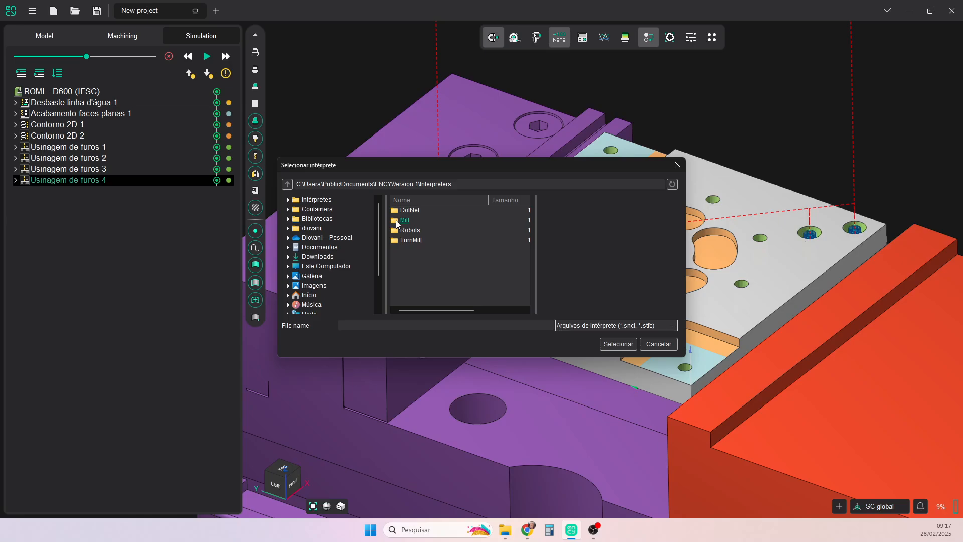
pyautogui.doubleClick(396, 221)
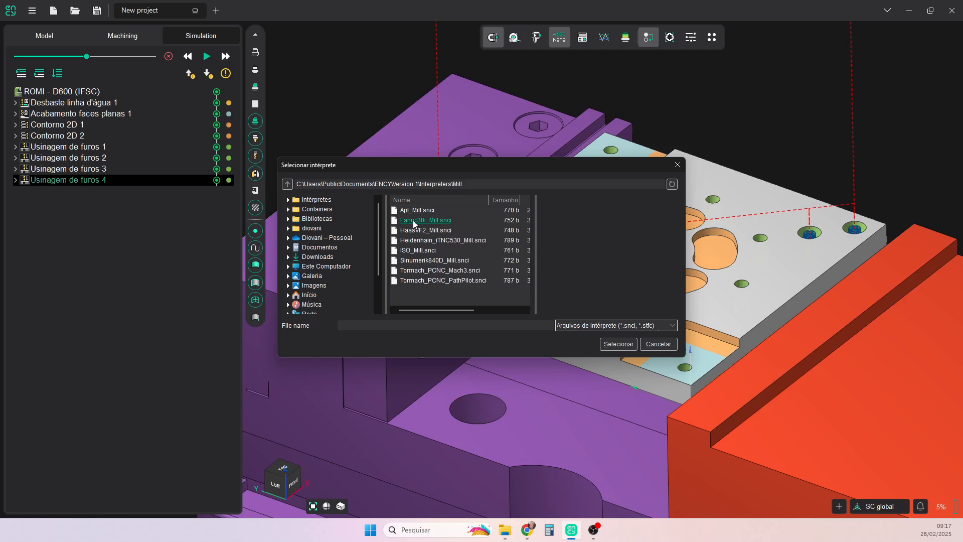
pyautogui.click(415, 221)
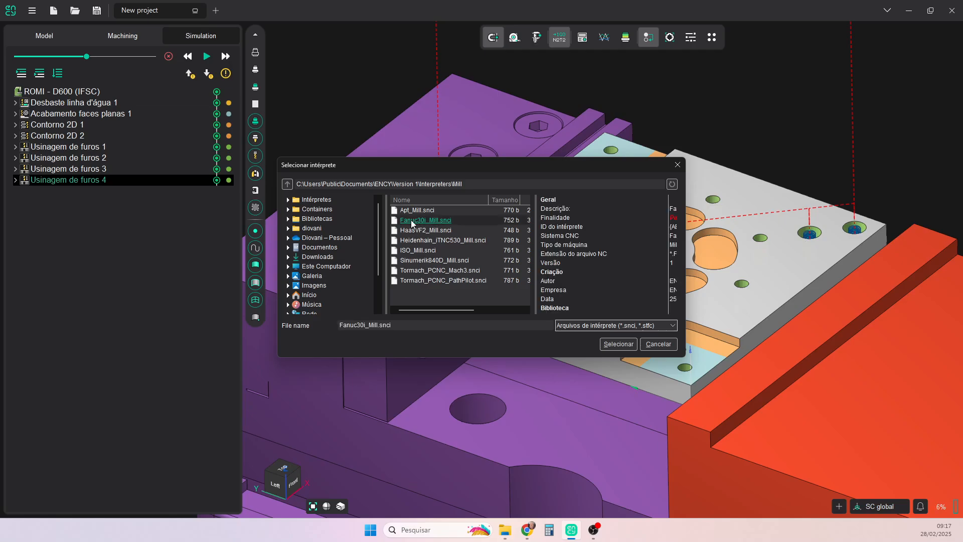
pyautogui.click(621, 345)
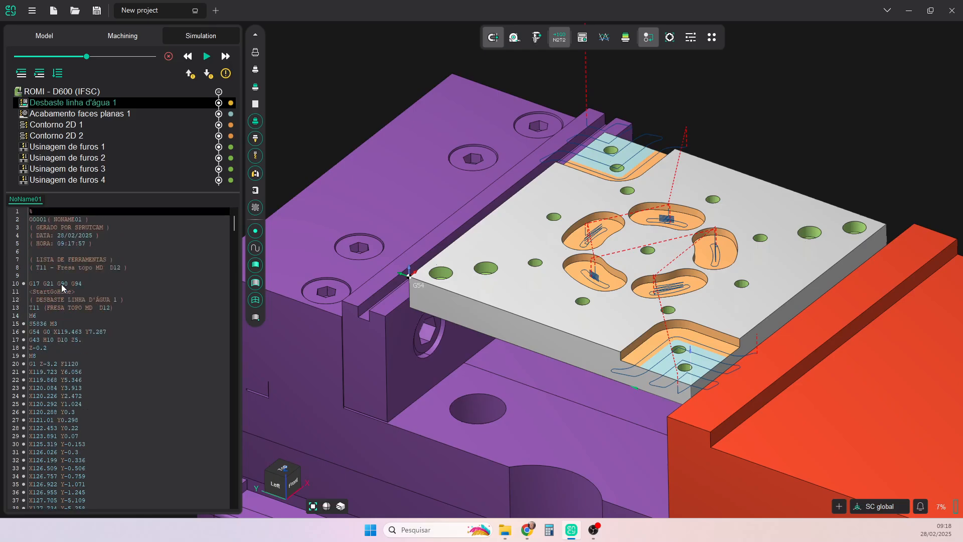
# - Review the generated G-code of each operation from Acabamento faces planas 1 through Usinagem de furos 4
pyautogui.click(75, 114)
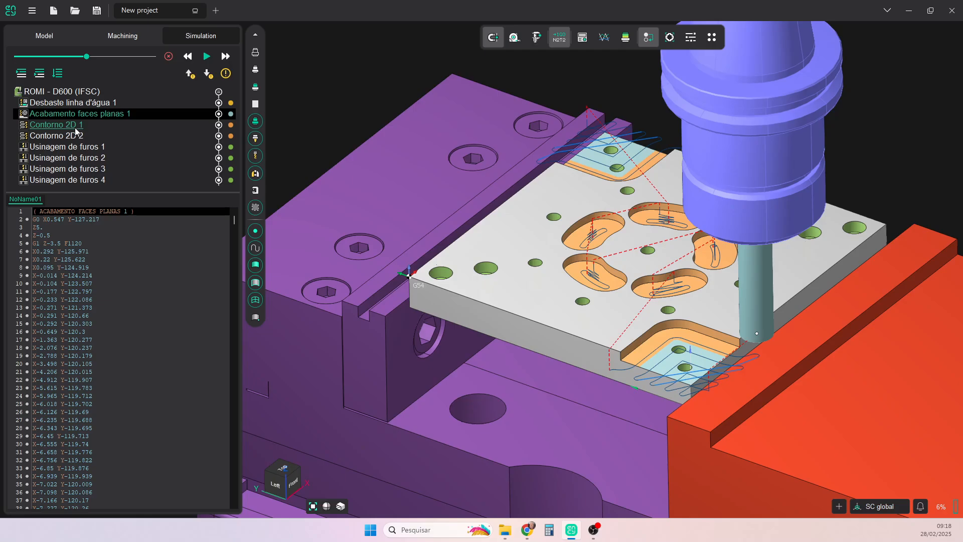
pyautogui.click(75, 127)
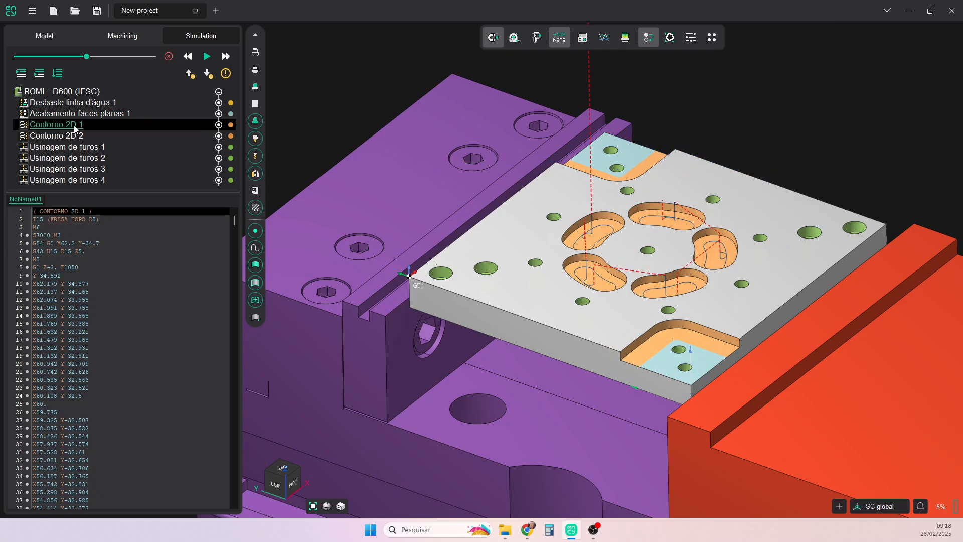
pyautogui.click(74, 139)
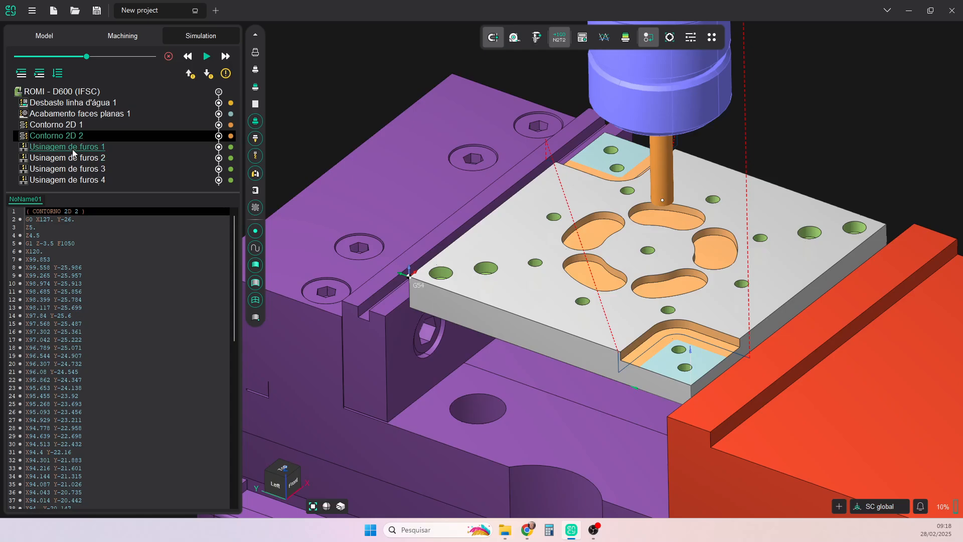
pyautogui.click(72, 149)
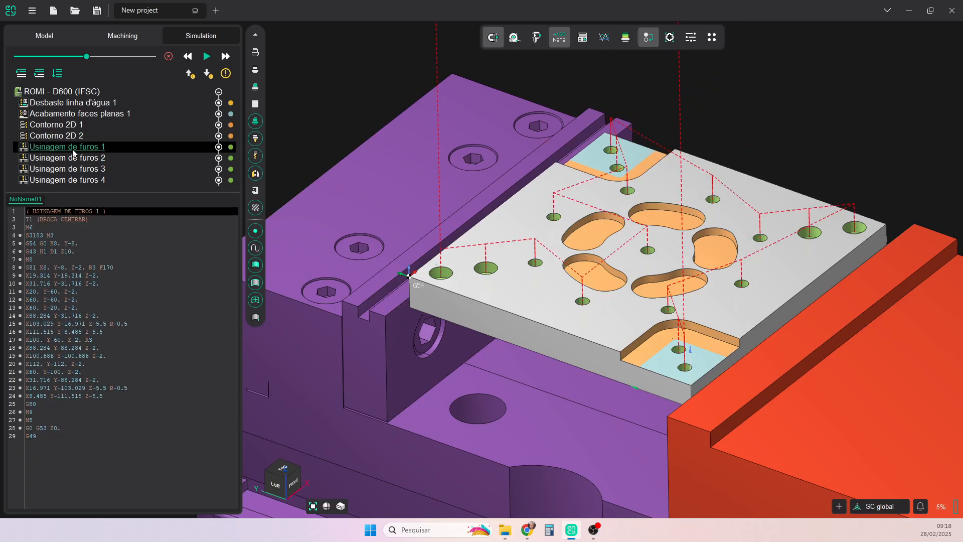
pyautogui.click(71, 160)
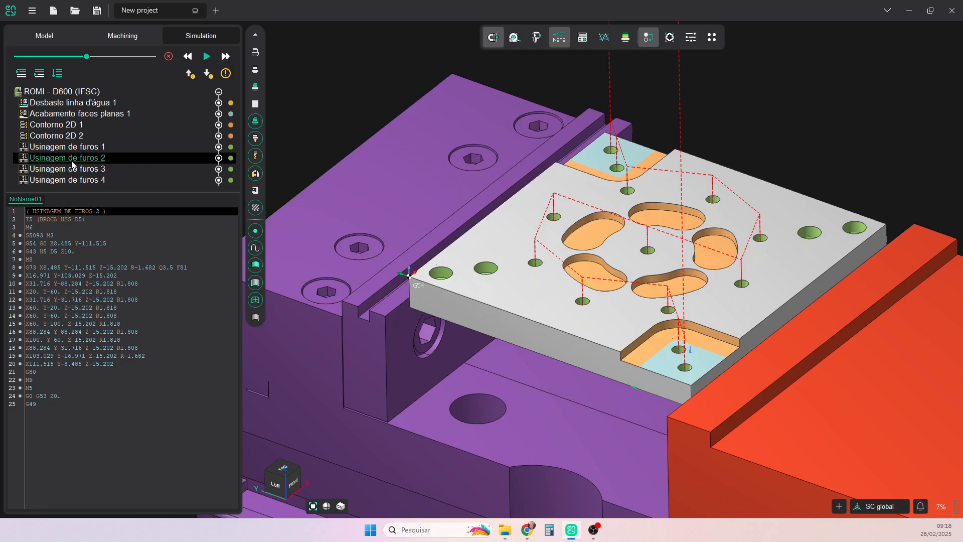
pyautogui.click(74, 170)
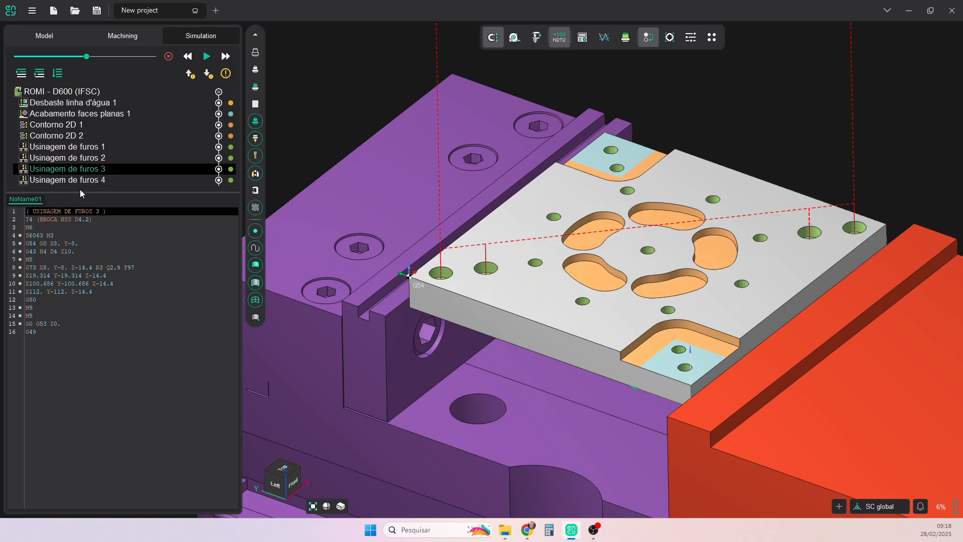
pyautogui.click(77, 180)
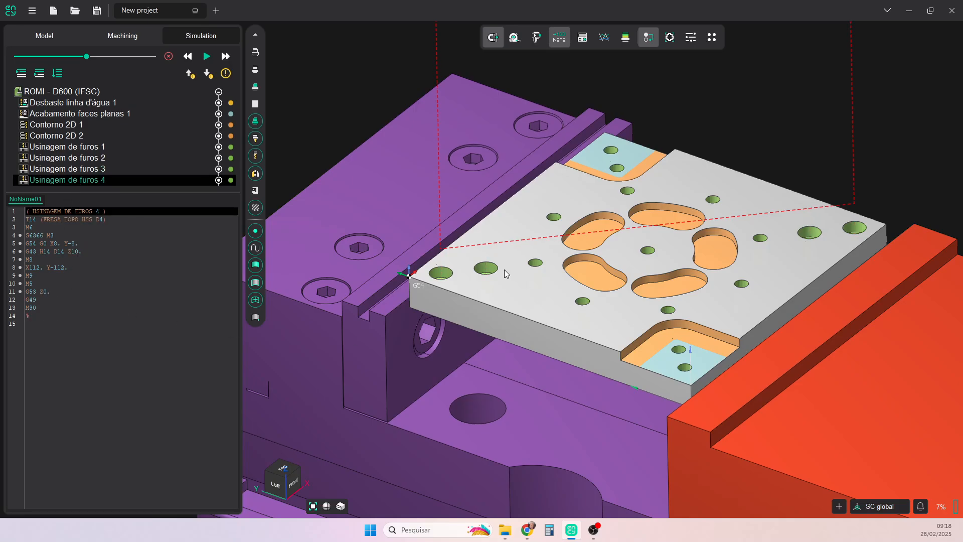
pyautogui.click(439, 279)
# - Reset the simulation and run the G-code of the whole ROMI - D600 program, adjusting the playback speed along the way
pyautogui.click(64, 92)
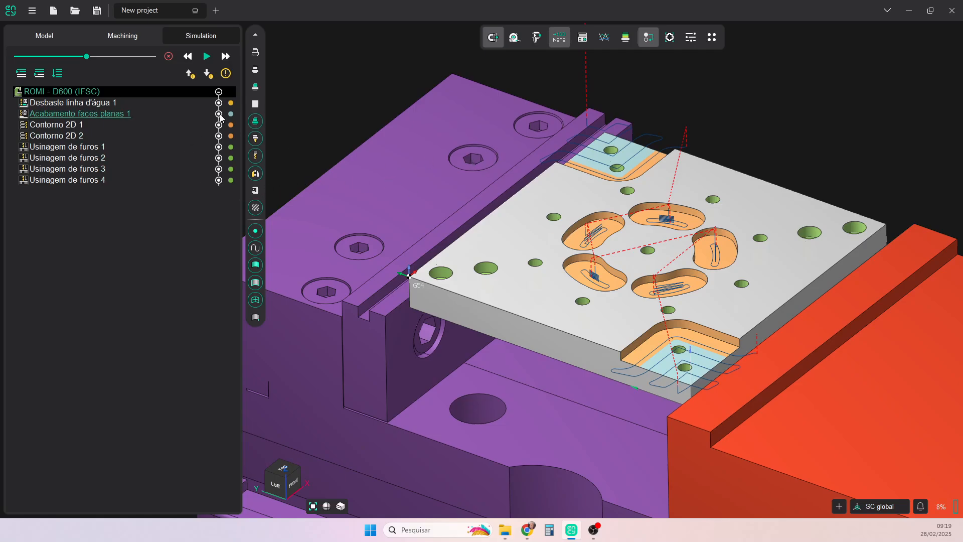
pyautogui.click(169, 56)
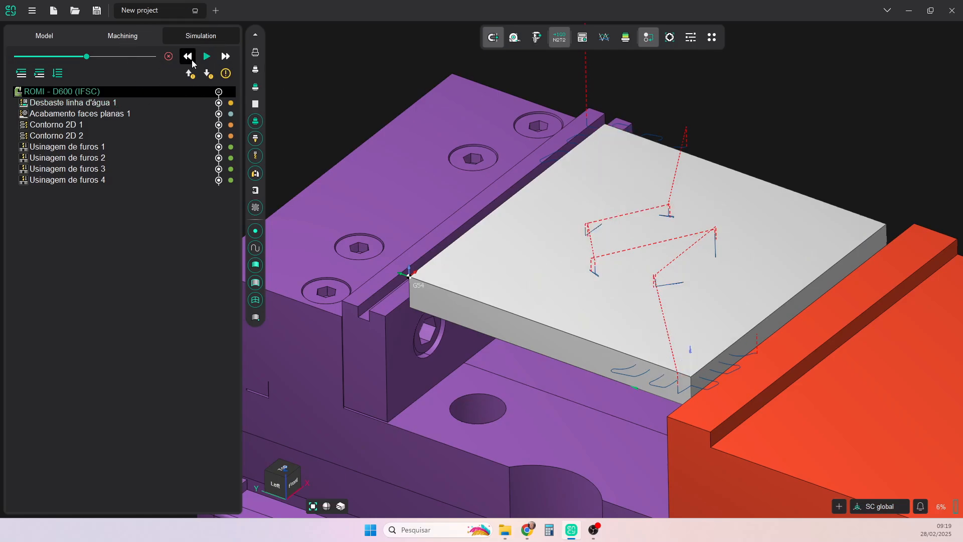
pyautogui.click(206, 56)
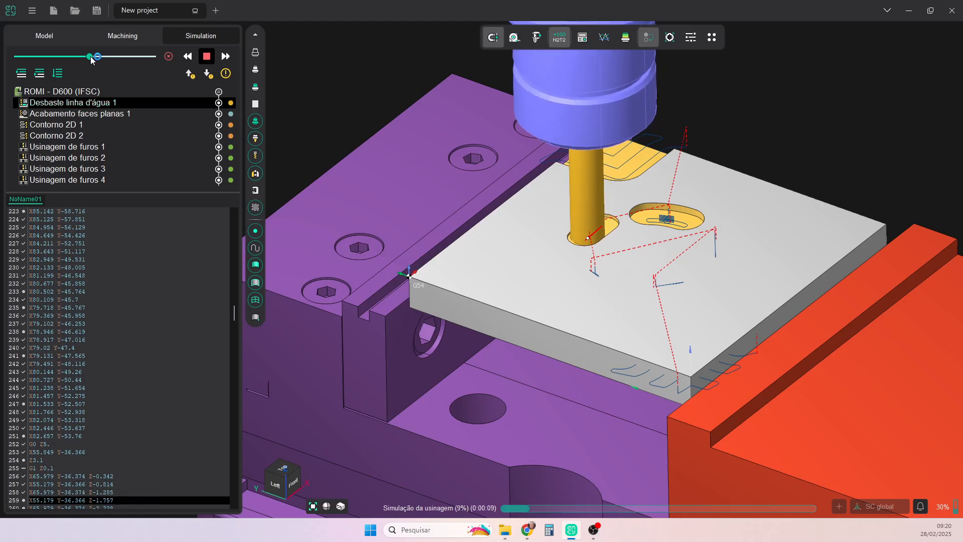
pyautogui.moveTo(87, 57); pyautogui.dragTo(105, 57)
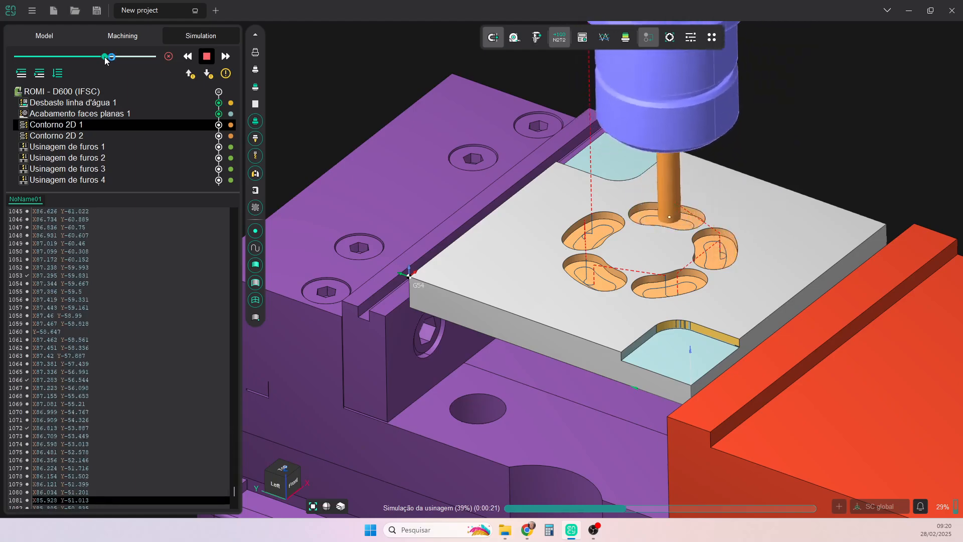
pyautogui.moveTo(105, 58); pyautogui.dragTo(83, 52)
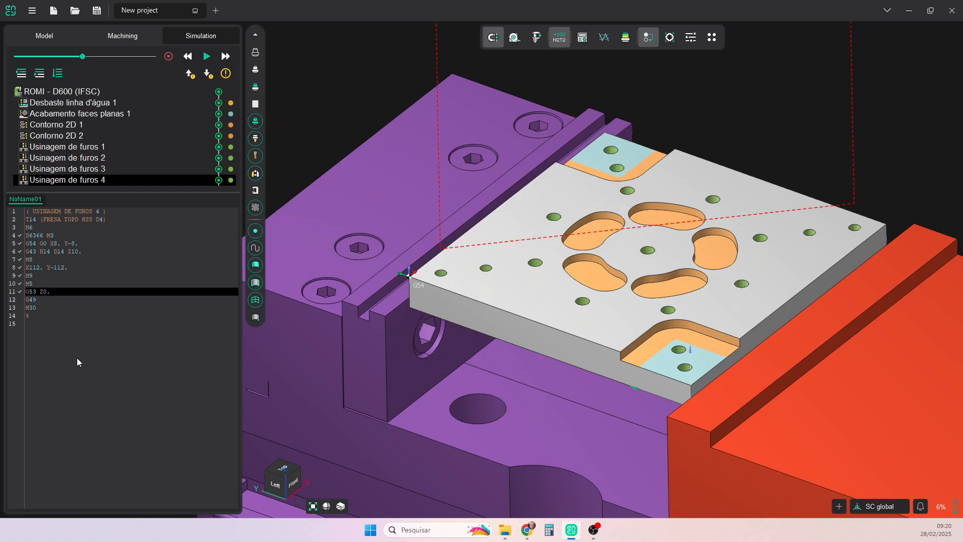
# - Set the NC Code Format of Usinagem de furos 4 to Longo and recalculate its toolpath
pyautogui.click(122, 39)
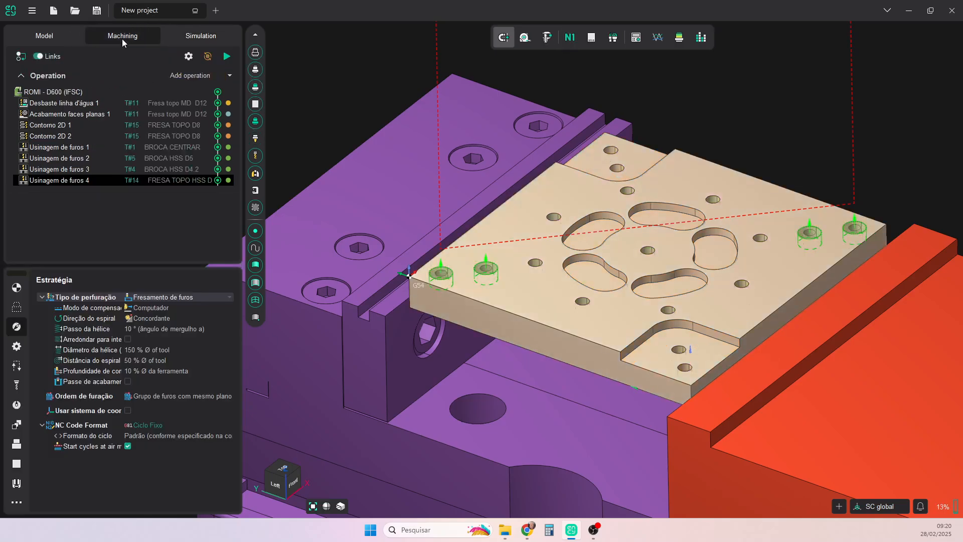
pyautogui.click(122, 38)
pyautogui.click(34, 425)
pyautogui.click(151, 425)
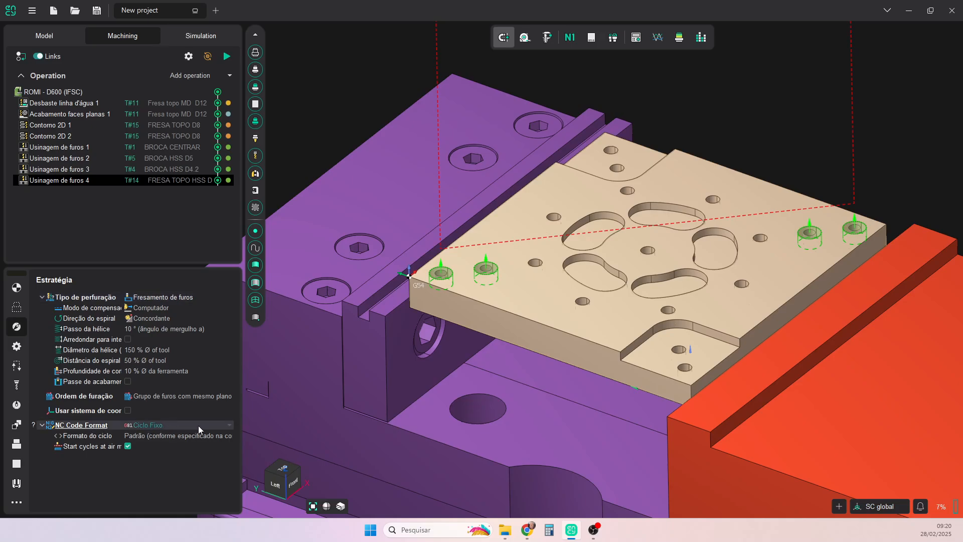
pyautogui.click(230, 426)
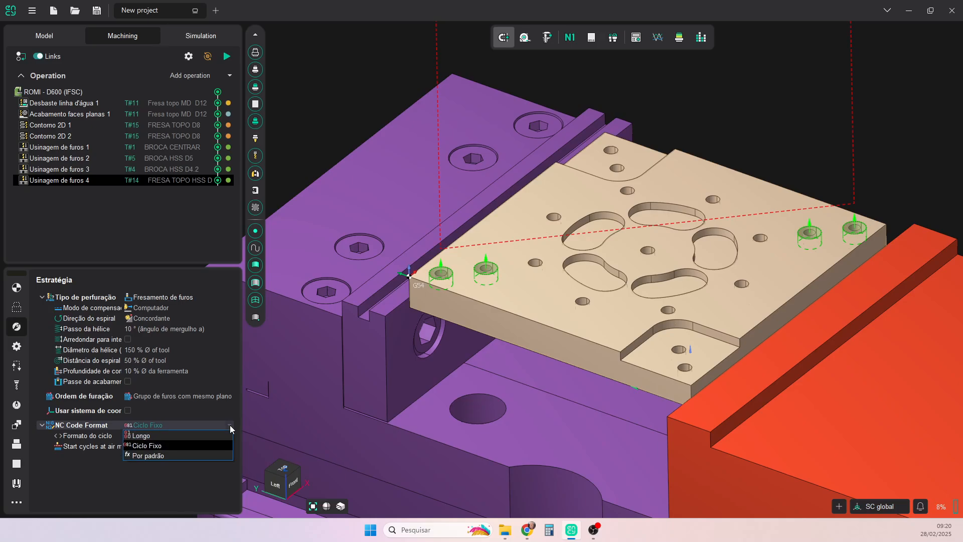
pyautogui.click(142, 436)
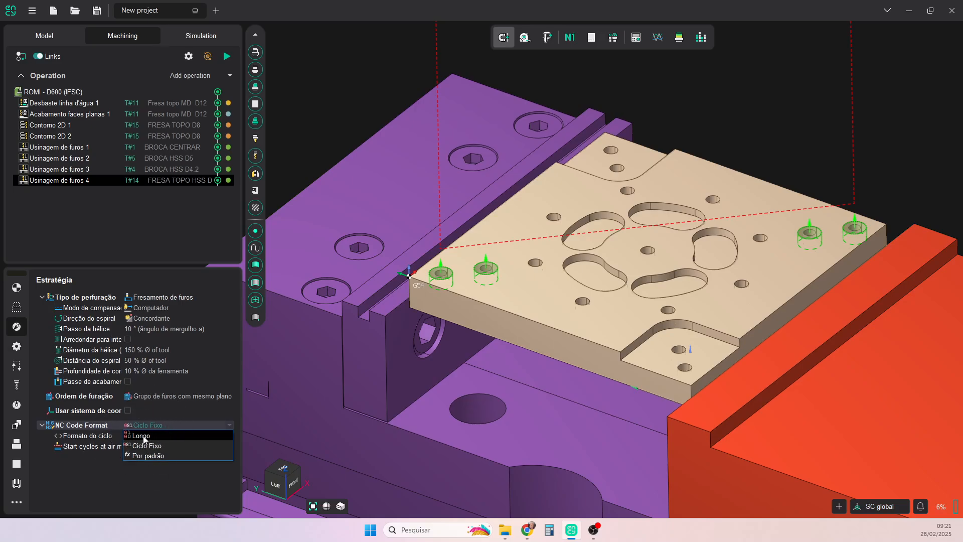
pyautogui.click(142, 436)
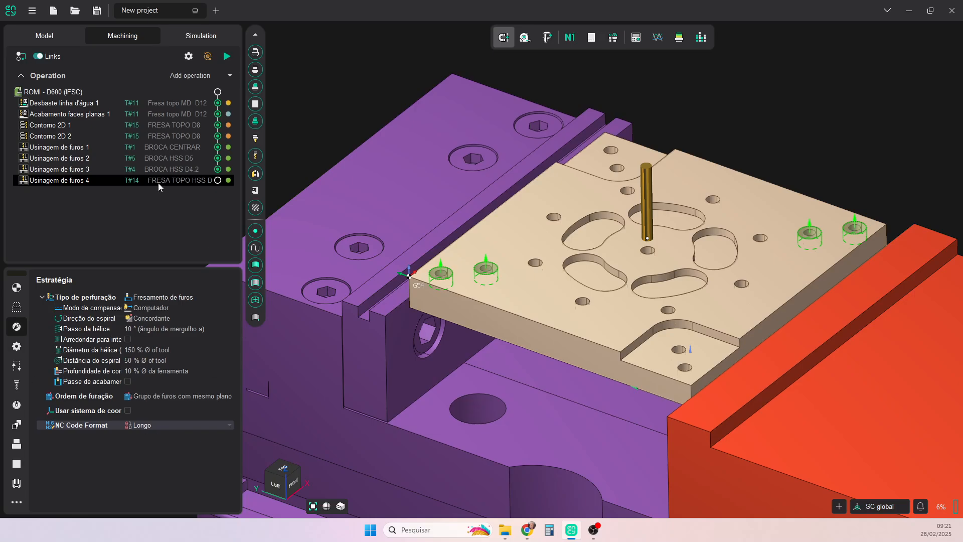
pyautogui.click(227, 56)
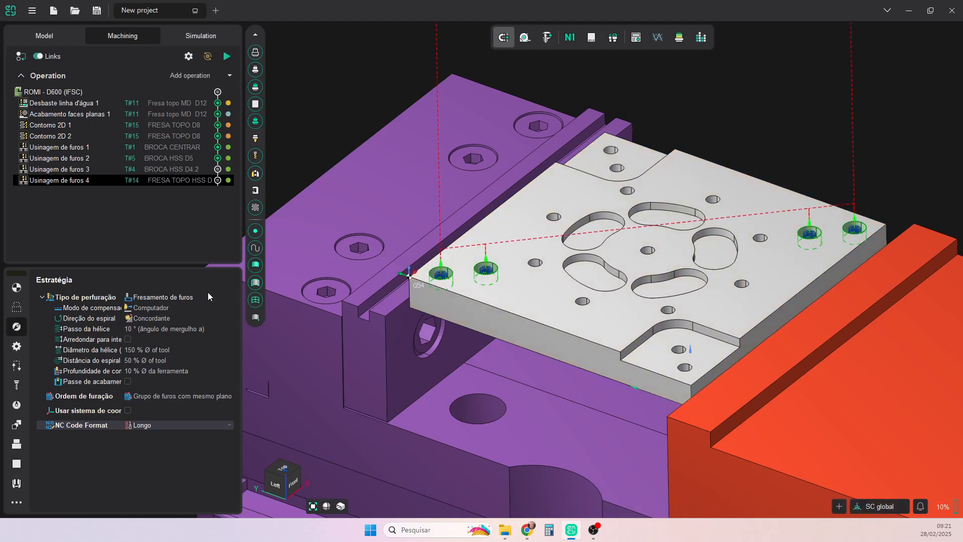
# - Examine the regenerated G-code of Usinagem de furos 4 in the simulation mode
pyautogui.click(195, 35)
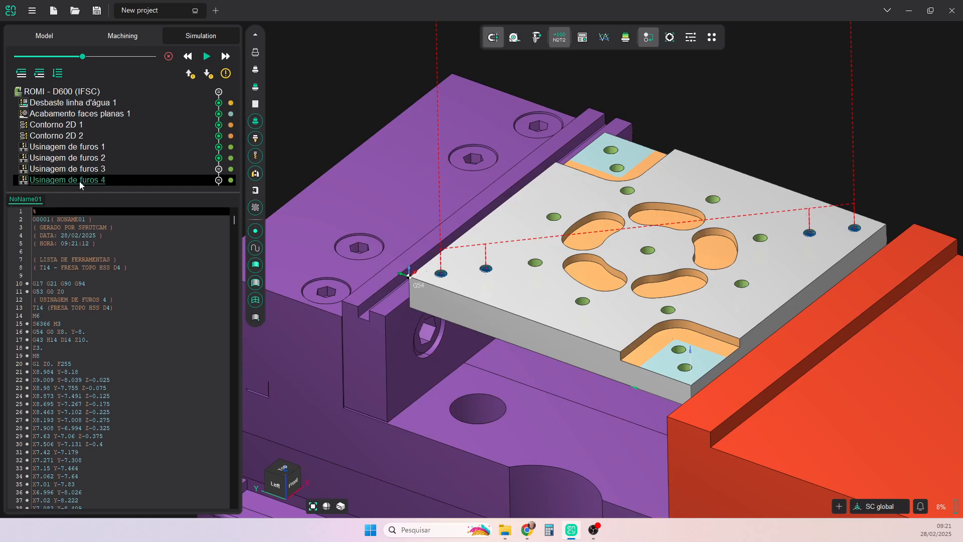
pyautogui.scroll(-3, 136, 314)
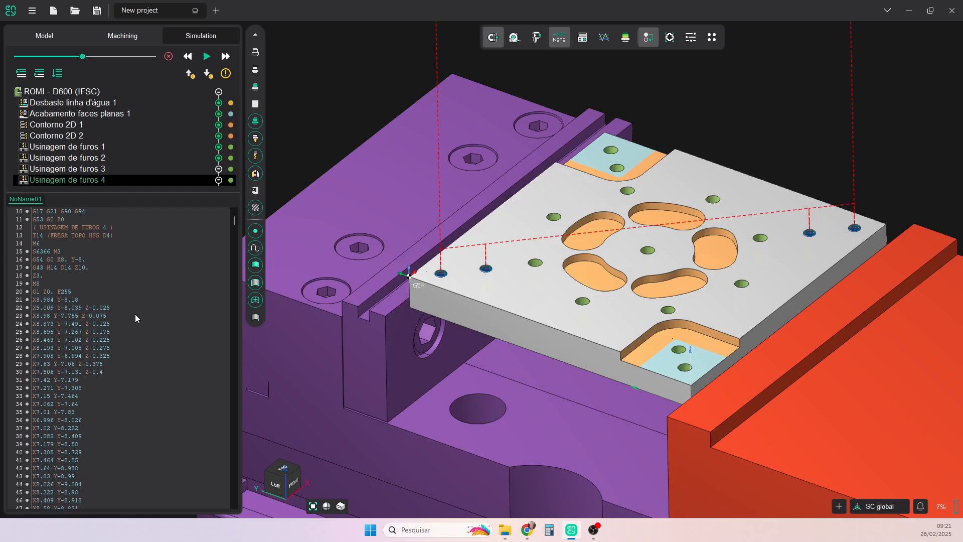
pyautogui.scroll(3, 135, 314)
pyautogui.scroll(-9, 98, 328)
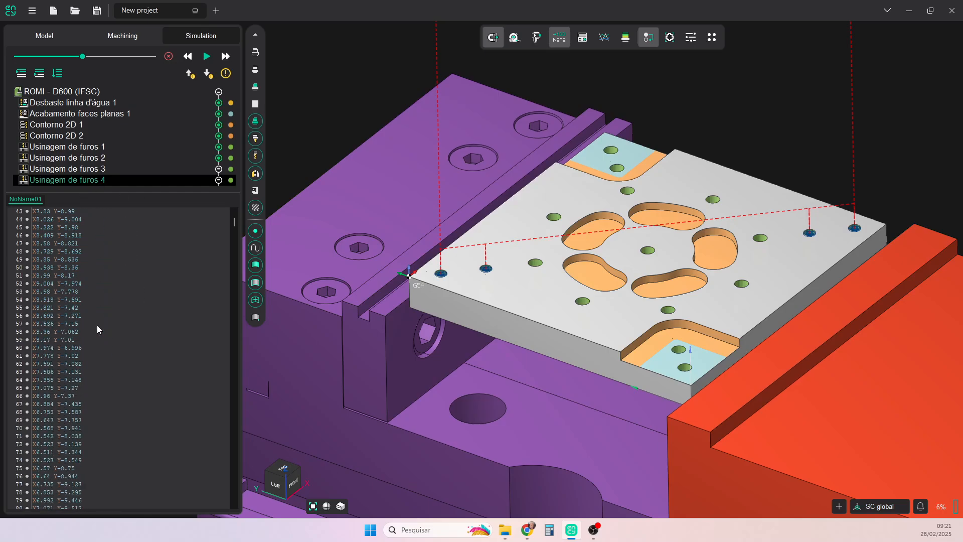
pyautogui.scroll(9, 97, 329)
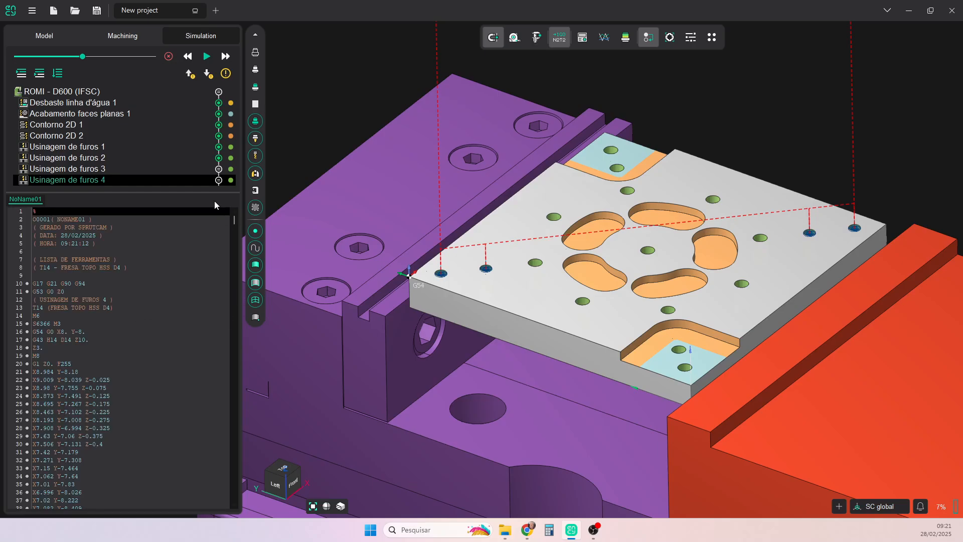
# - Simulate the G-code of Usinagem de furos 4 on the counterbores and increase the playback speed
pyautogui.click(39, 74)
pyautogui.click(205, 57)
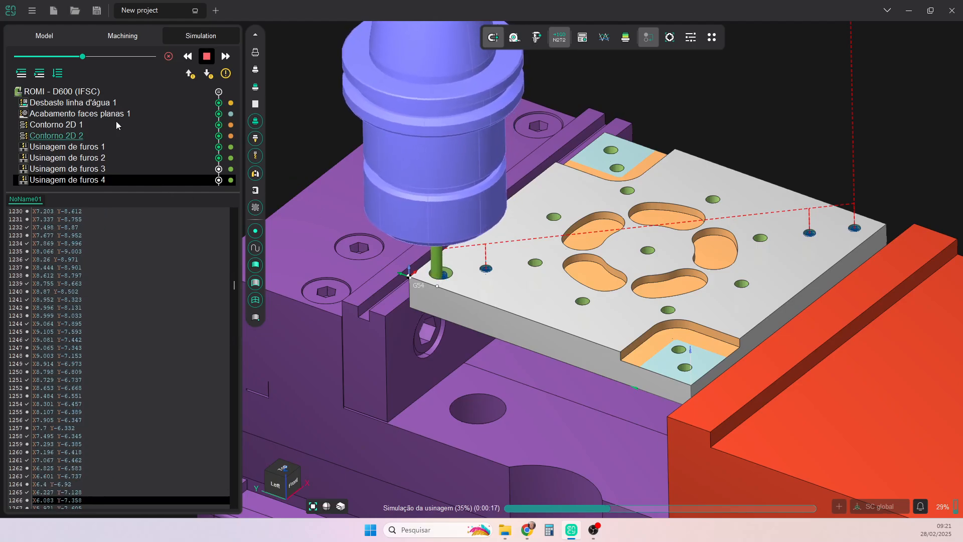
pyautogui.click(108, 56)
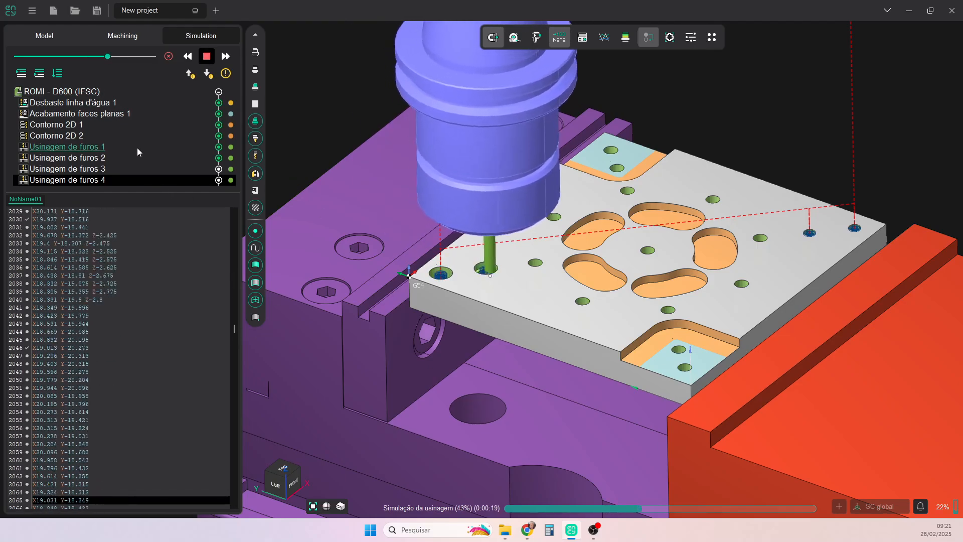